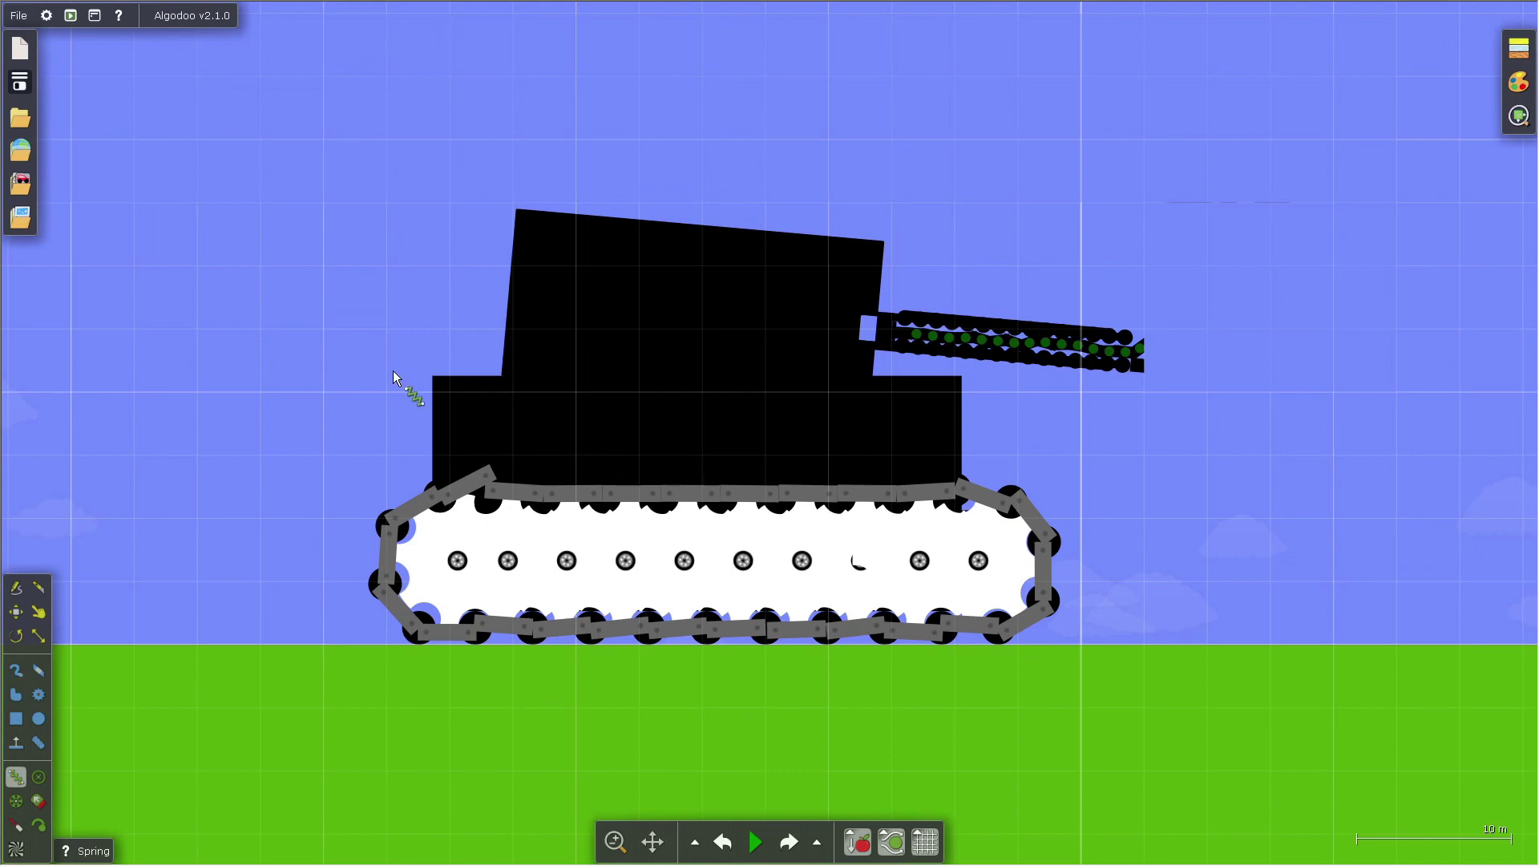
scroll(514, 428, down, 3)
scroll(517, 428, down, 3)
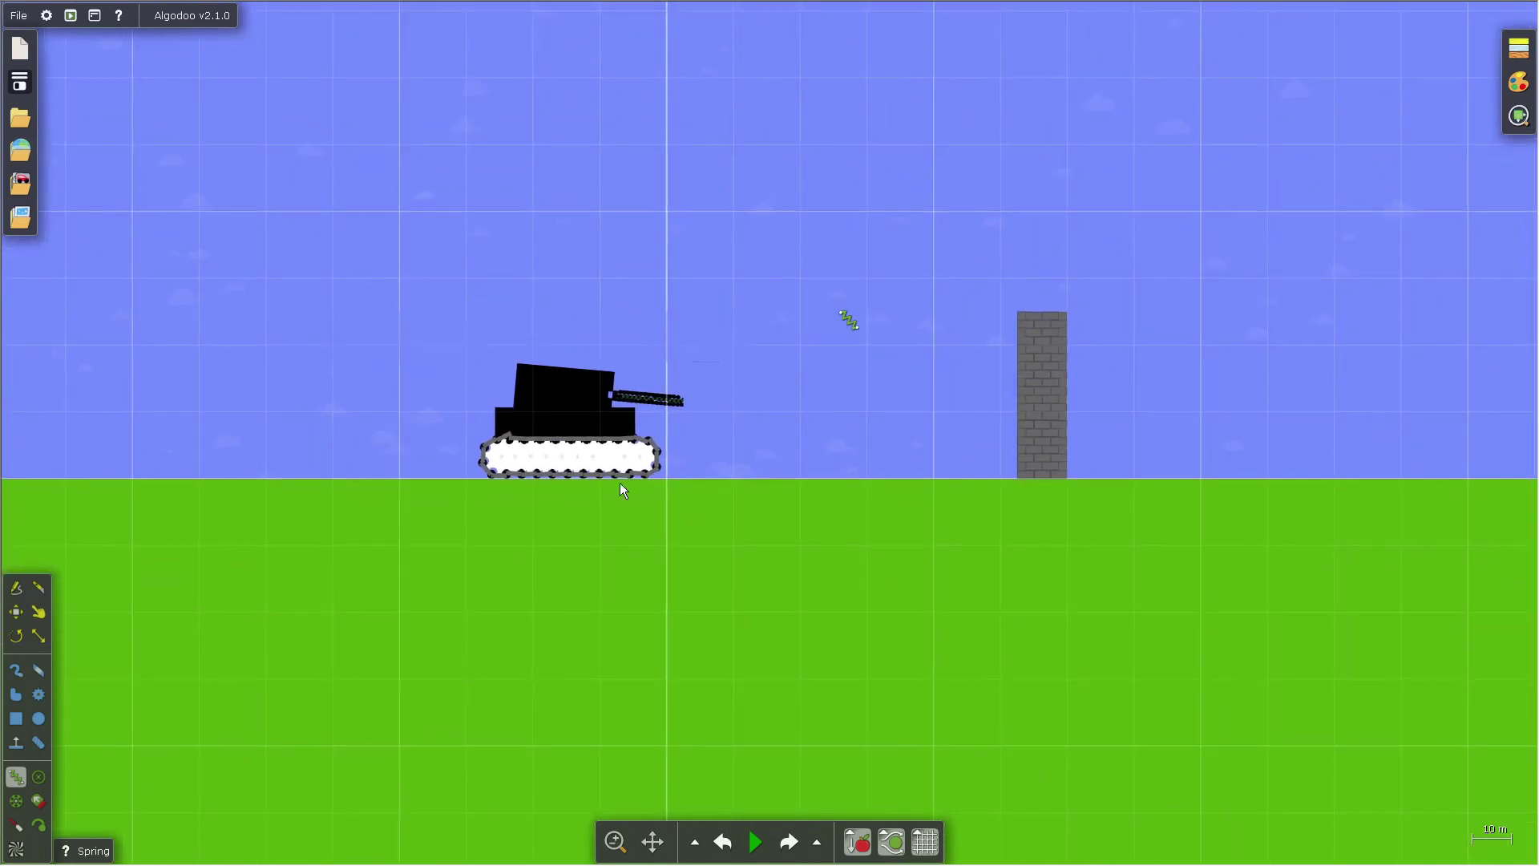
scroll(972, 276, up, 2)
scroll(814, 258, up, 2)
scroll(819, 366, up, 5)
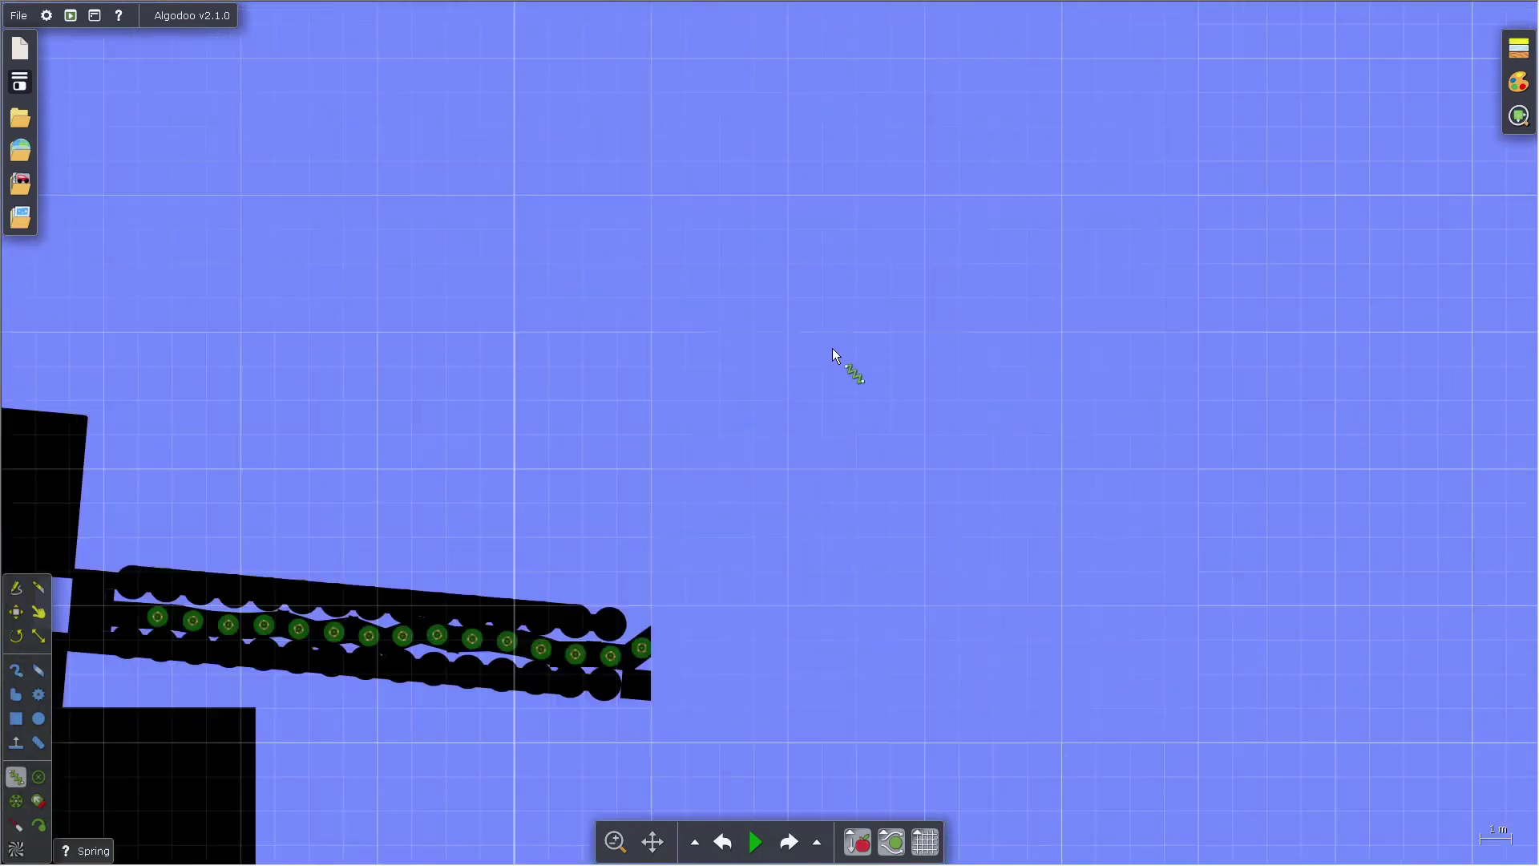
scroll(831, 333, up, 4)
scroll(832, 320, up, 2)
scroll(833, 321, down, 3)
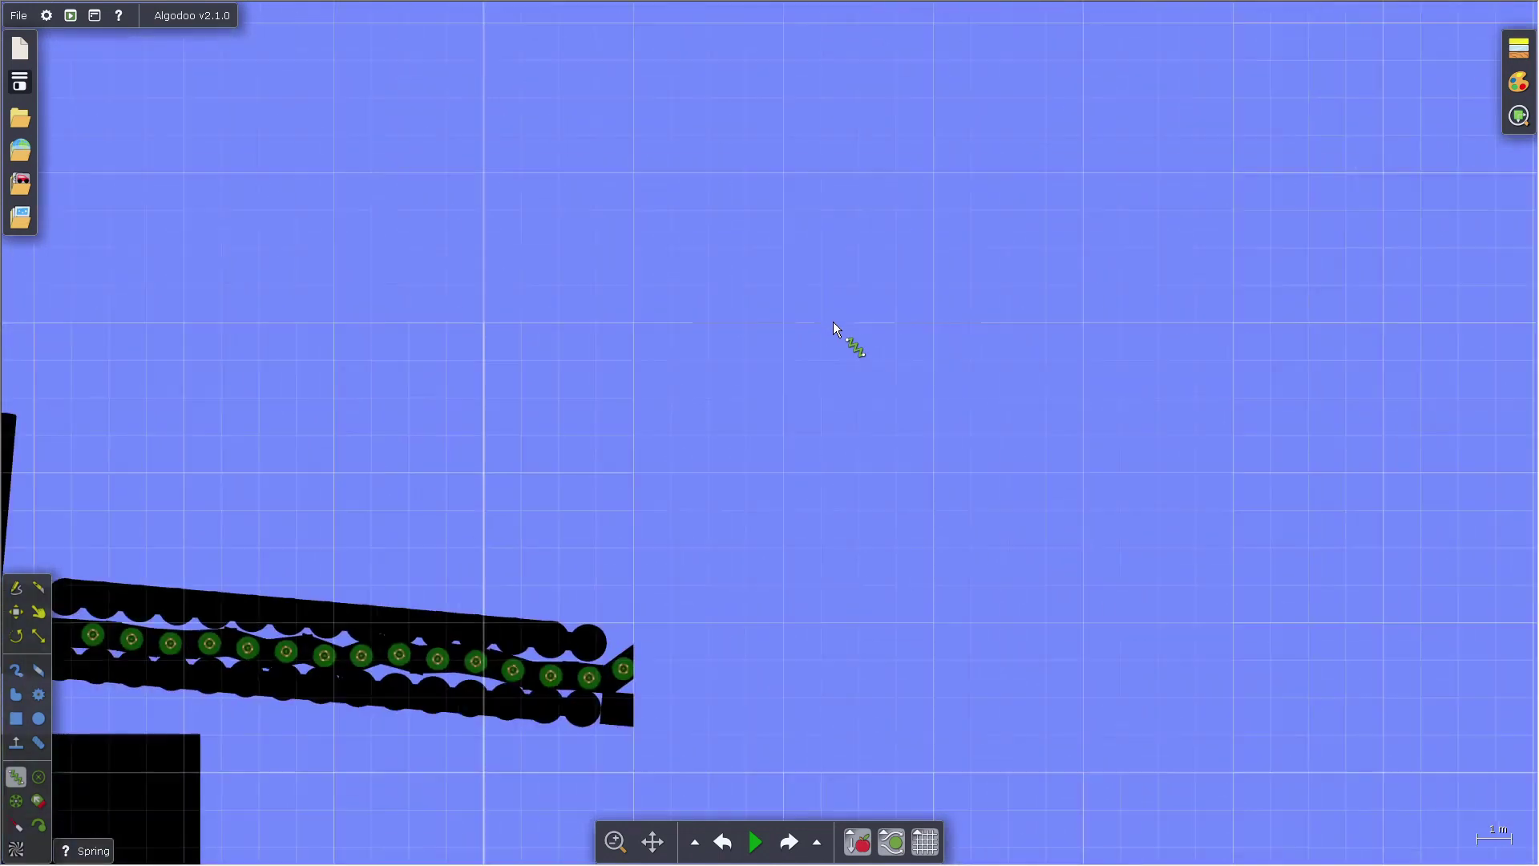
scroll(833, 321, down, 3)
scroll(834, 322, down, 2)
scroll(833, 320, down, 1)
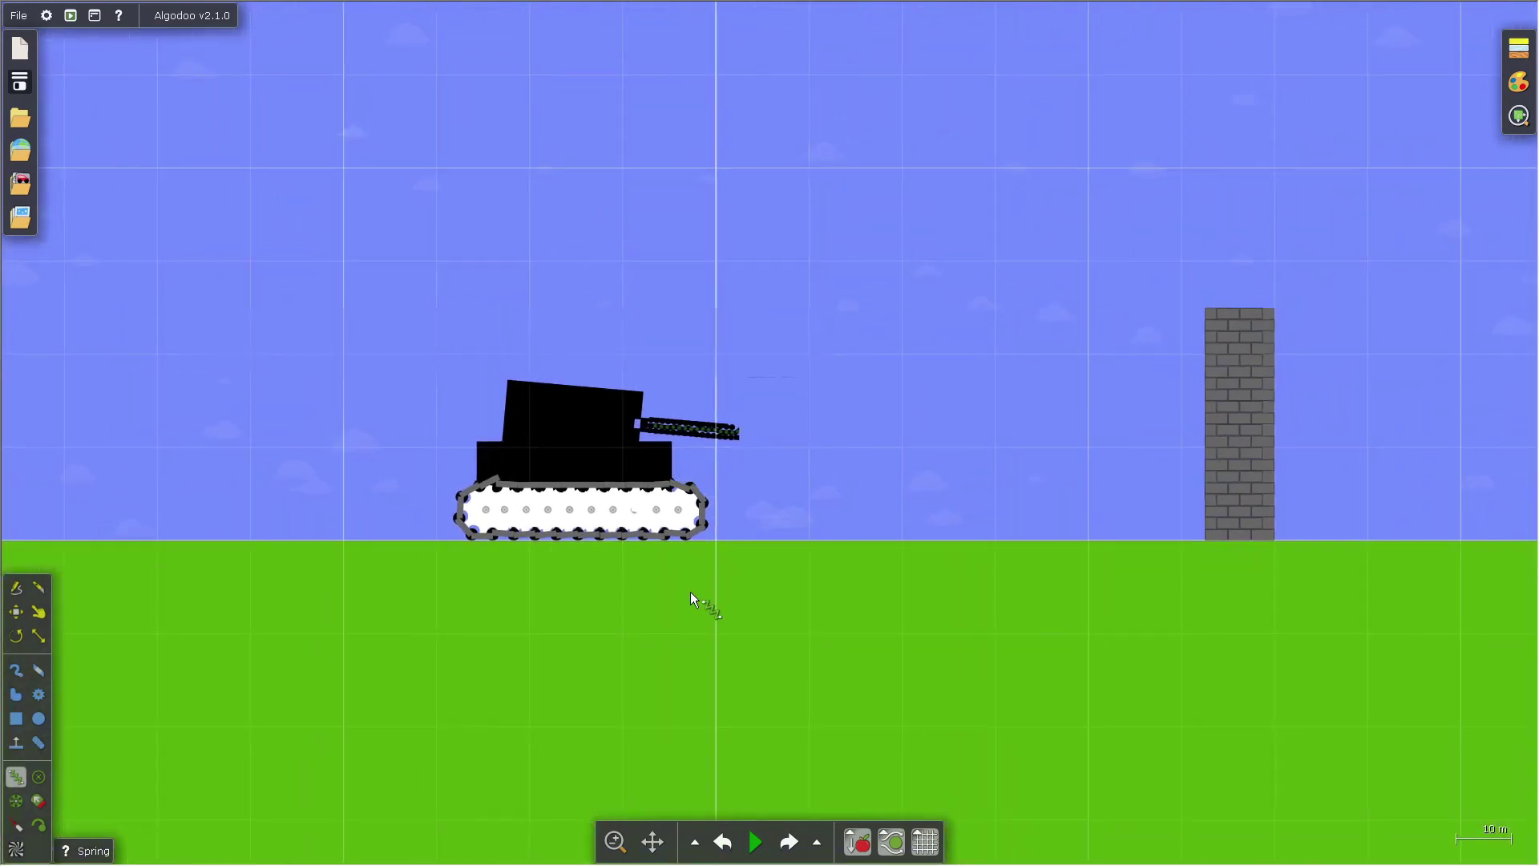
scroll(661, 607, up, 3)
scroll(677, 602, down, 4)
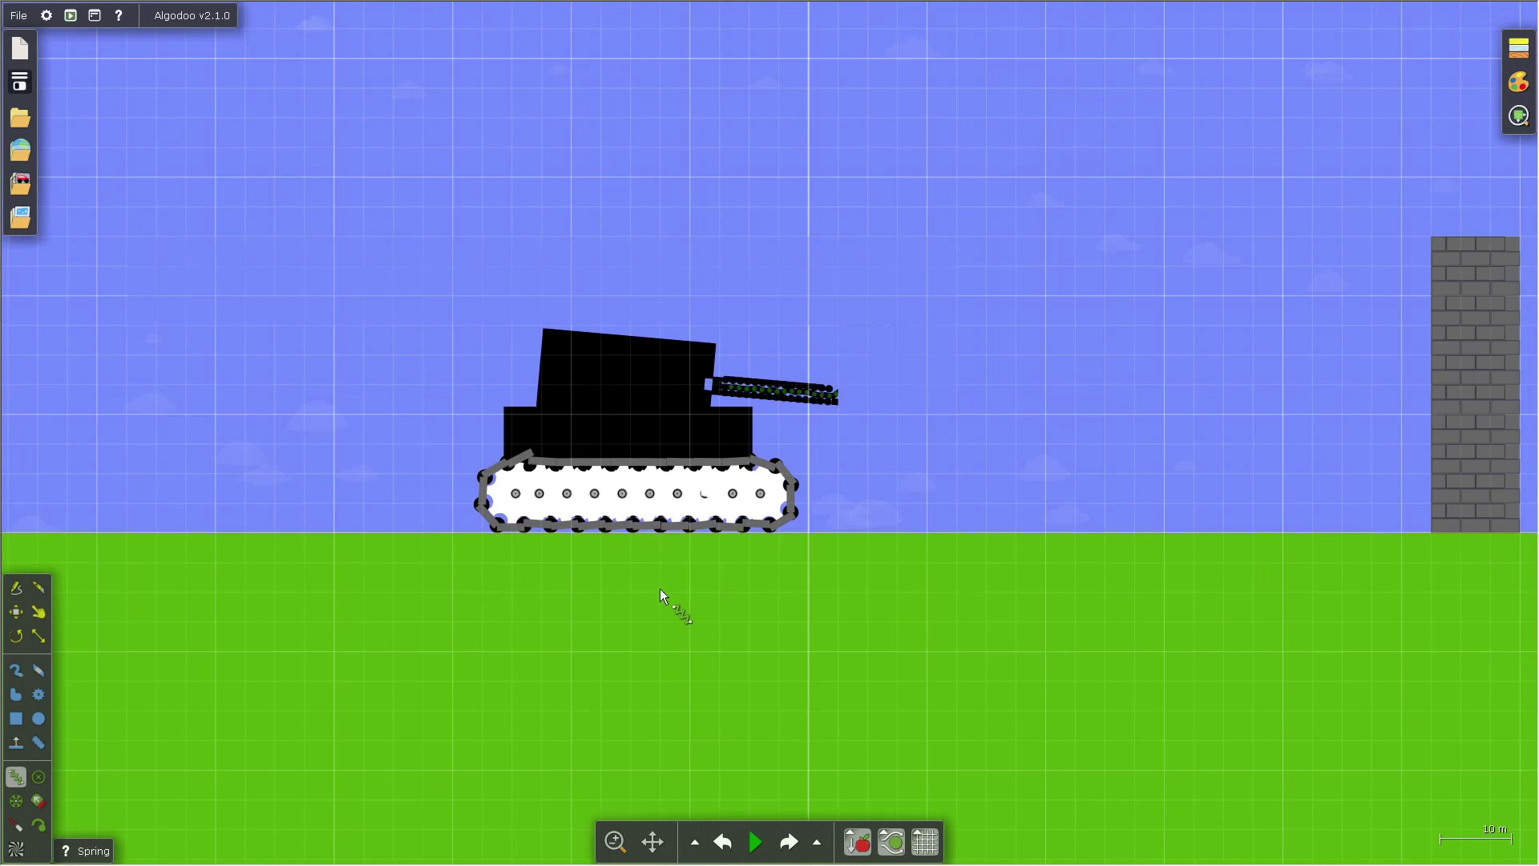
scroll(681, 570, down, 3)
scroll(686, 530, up, 3)
scroll(687, 515, up, 1)
scroll(561, 459, down, 2)
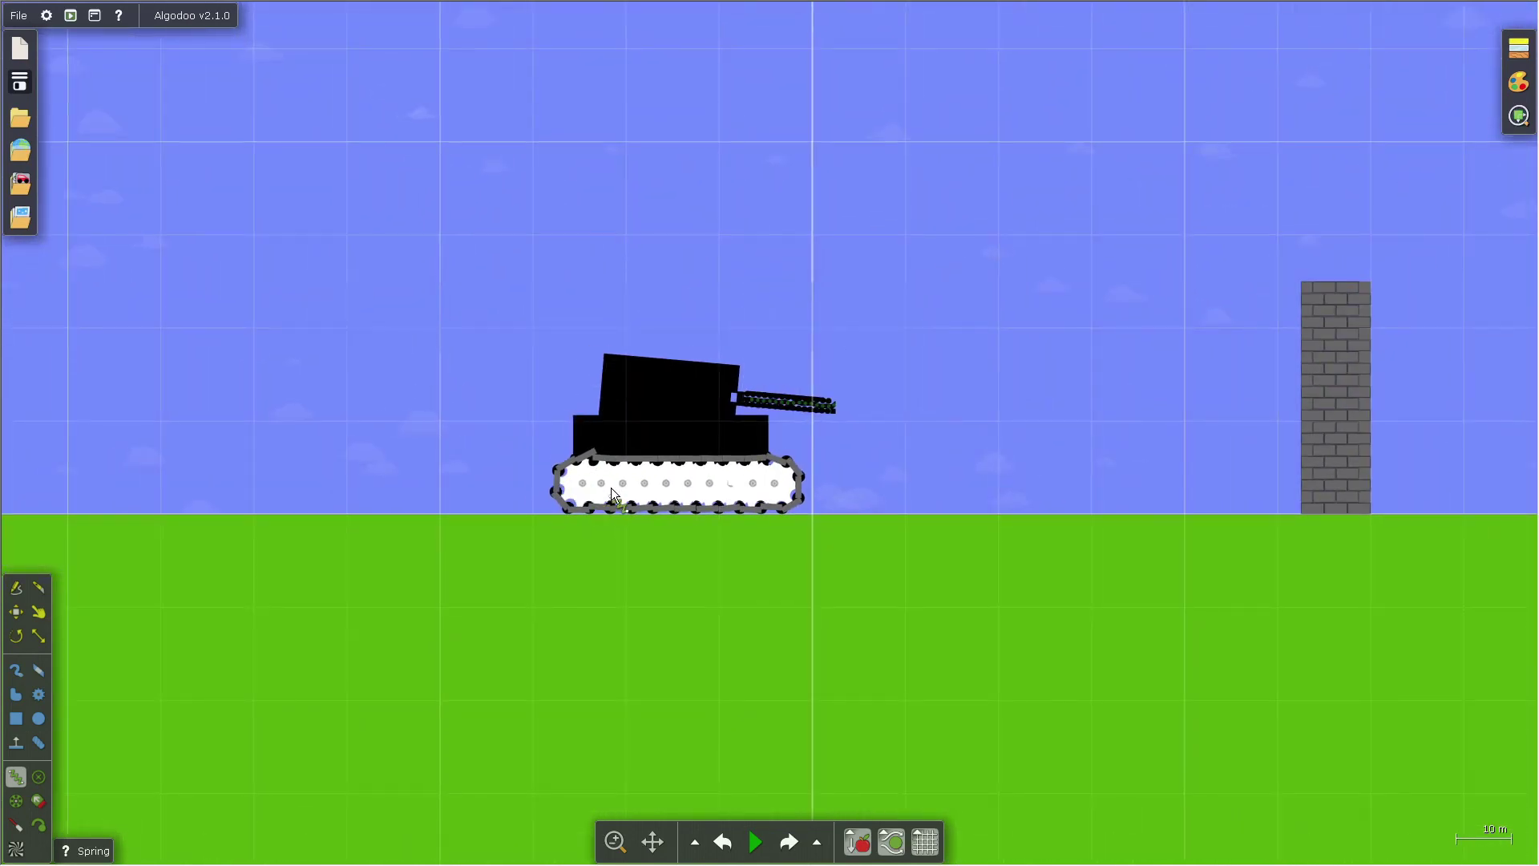
scroll(609, 509, up, 1)
scroll(674, 481, up, 1)
scroll(726, 454, down, 1)
scroll(725, 454, up, 3)
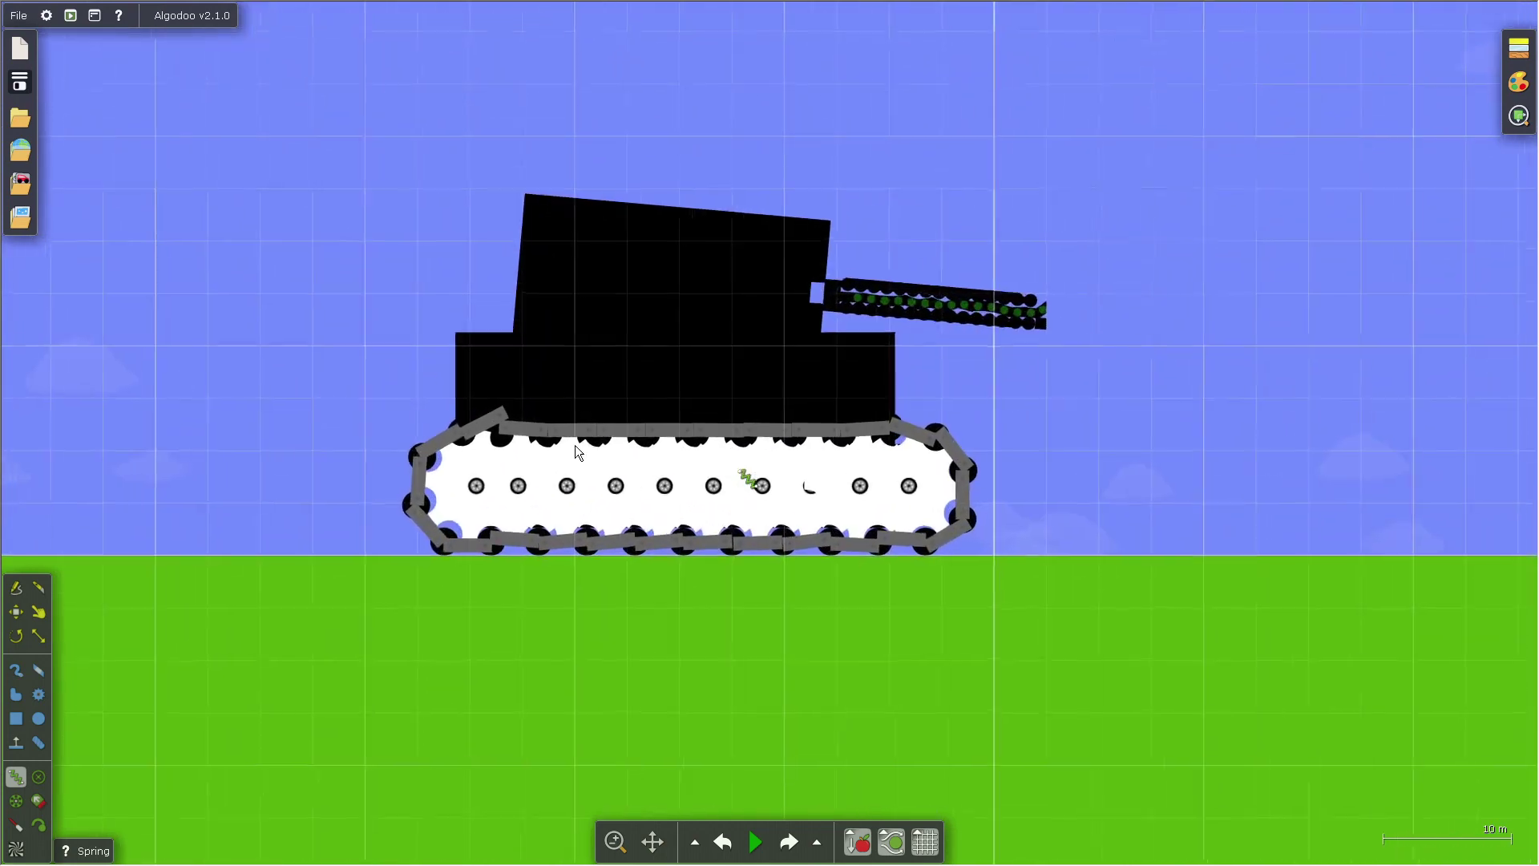
scroll(576, 445, up, 1)
scroll(667, 181, down, 1)
scroll(609, 340, down, 3)
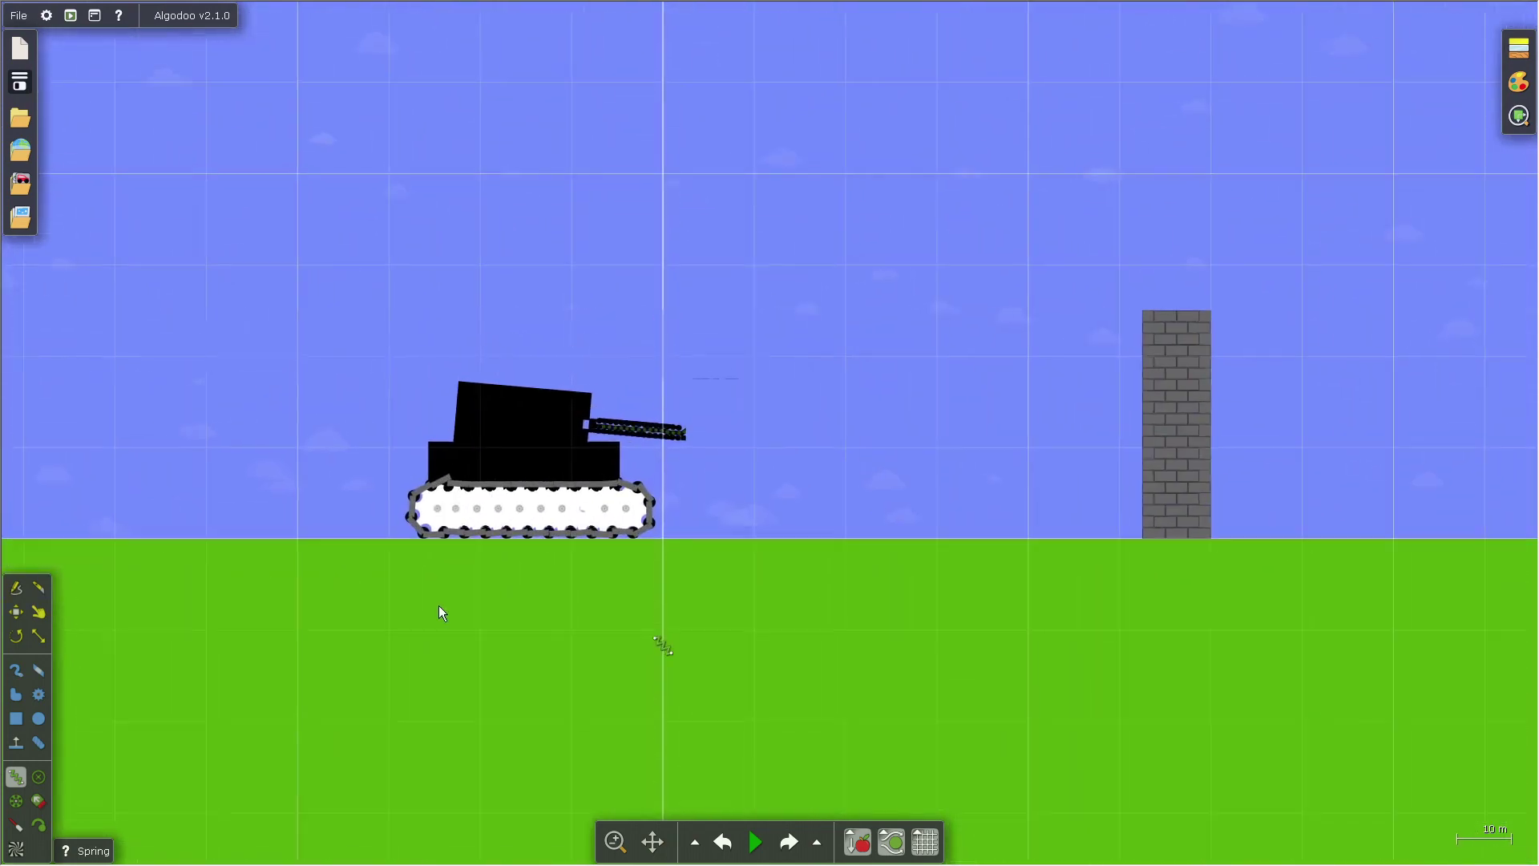
scroll(735, 660, up, 2)
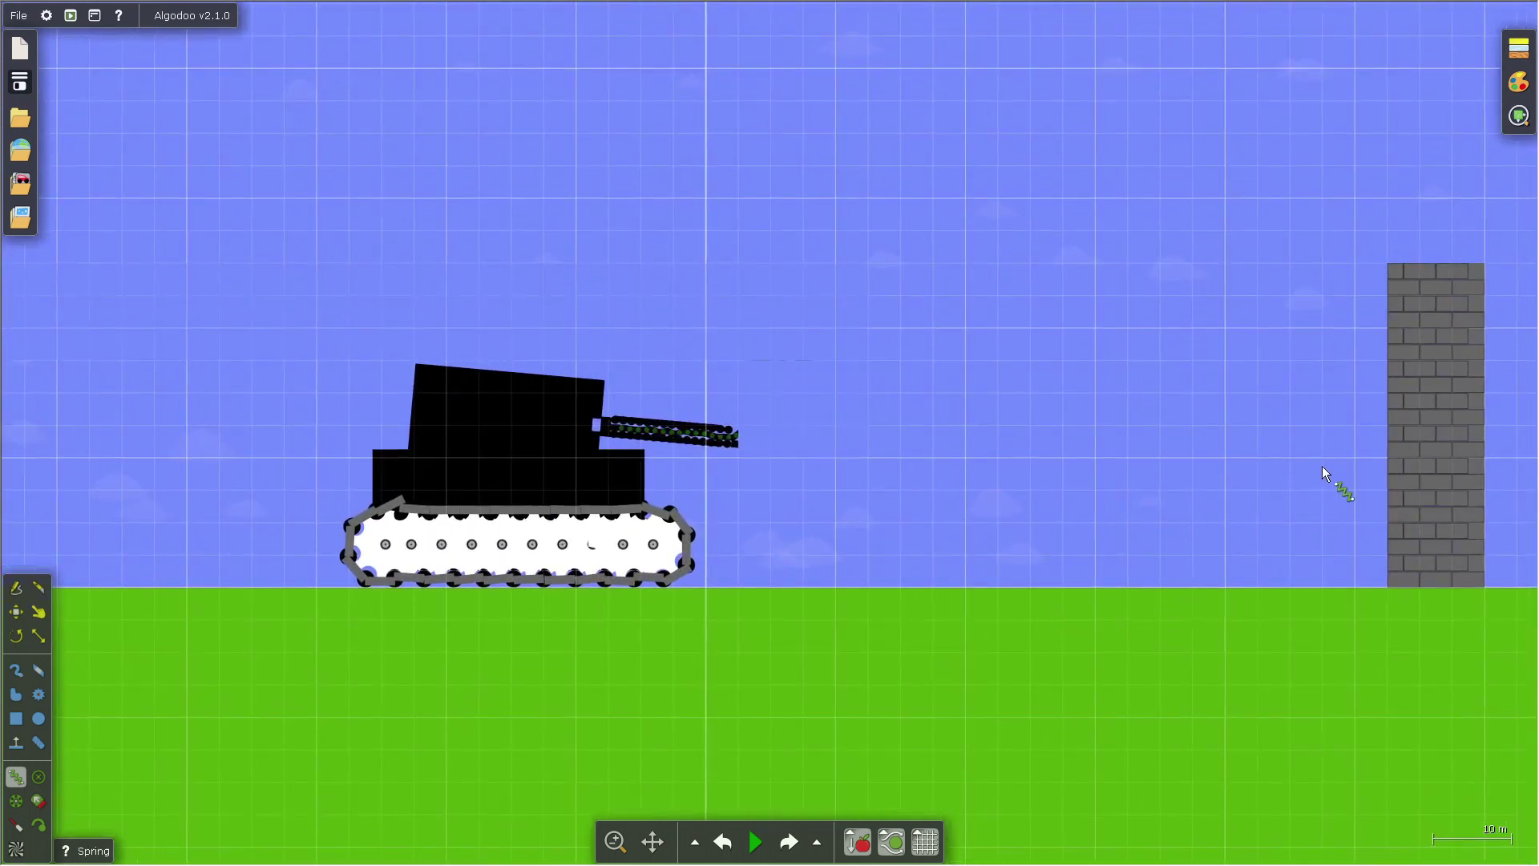
scroll(689, 497, up, 2)
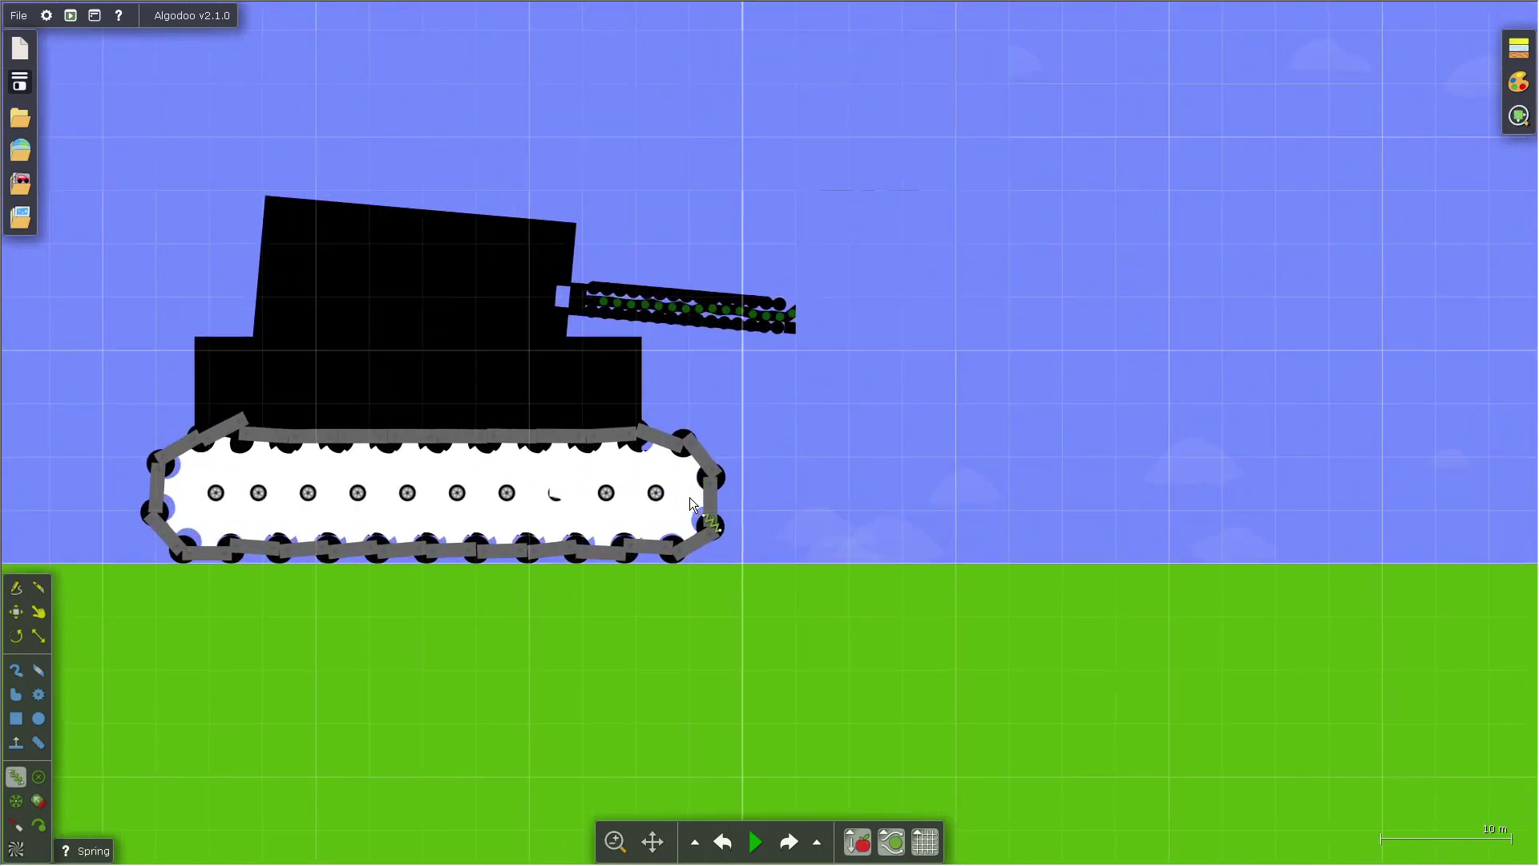
Step: Title the scene 'tank complete!' in the save dialog, then check and dismiss the ground's menu
click(20, 85)
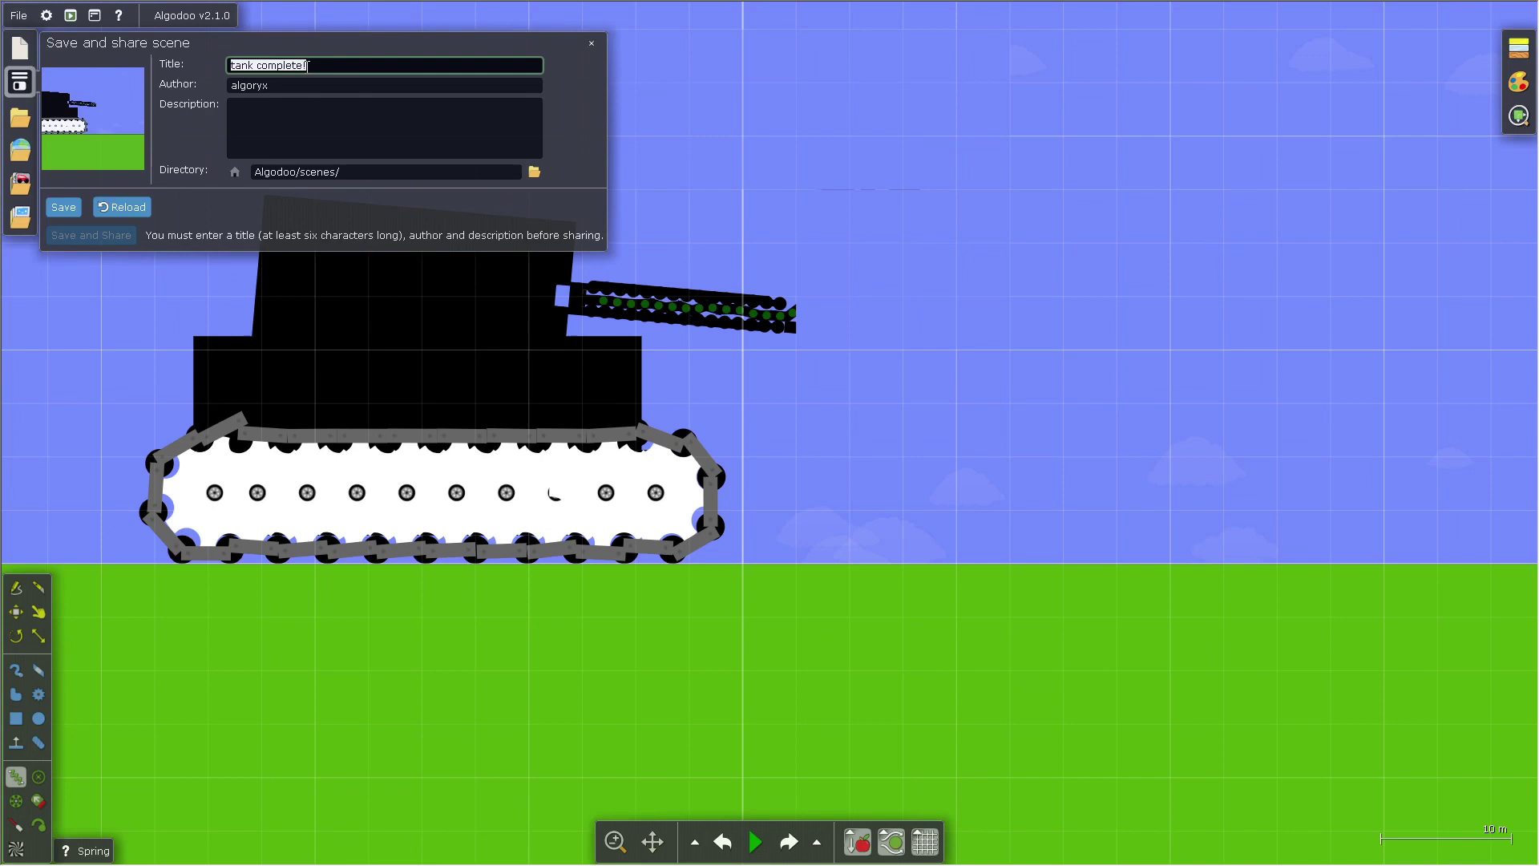
click(737, 412)
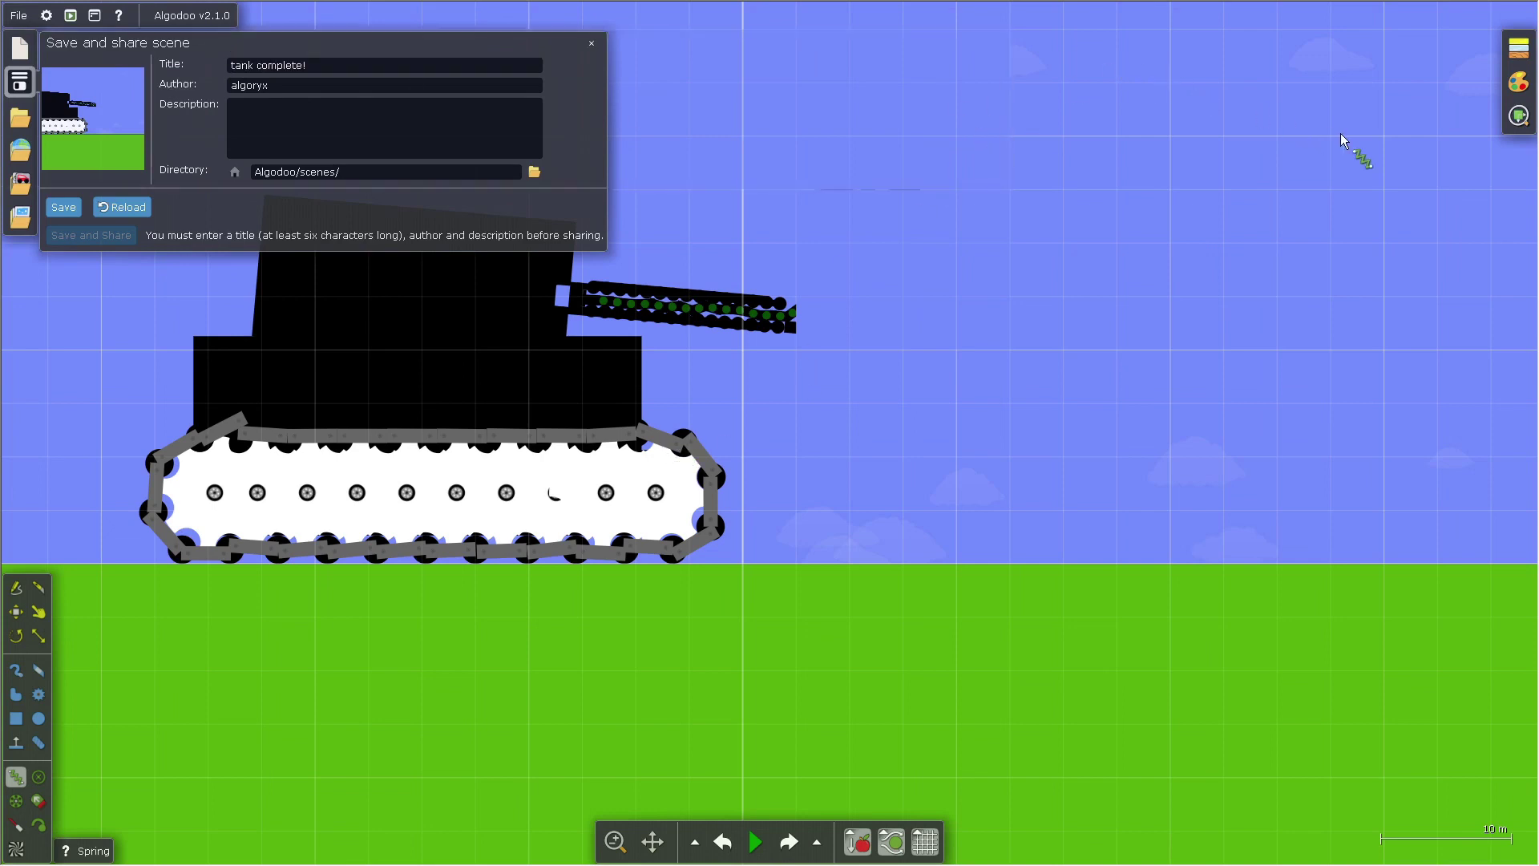
click(591, 41)
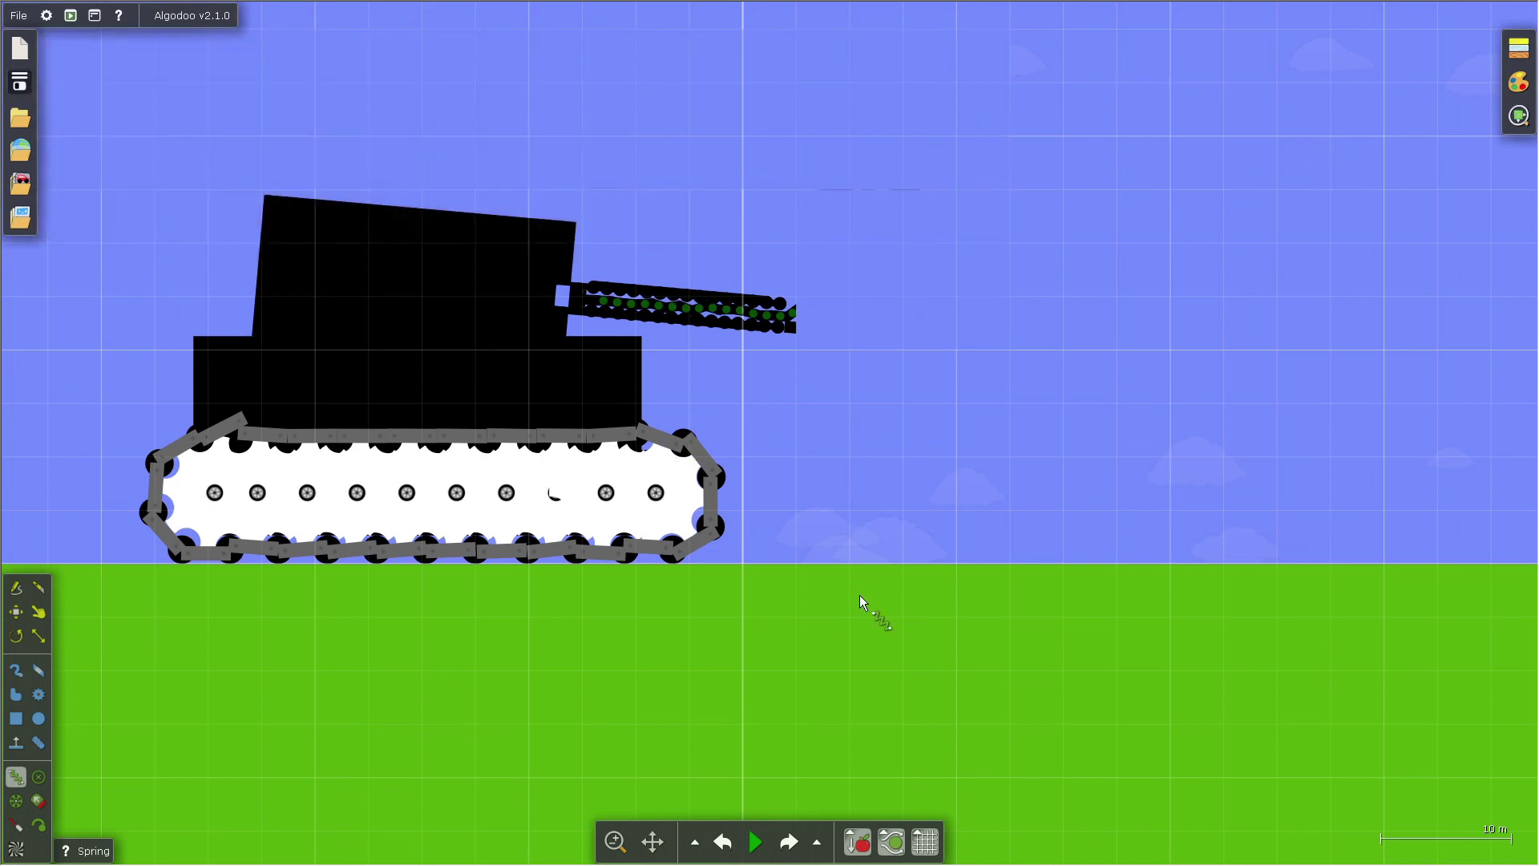
right_click(860, 596)
click(1065, 814)
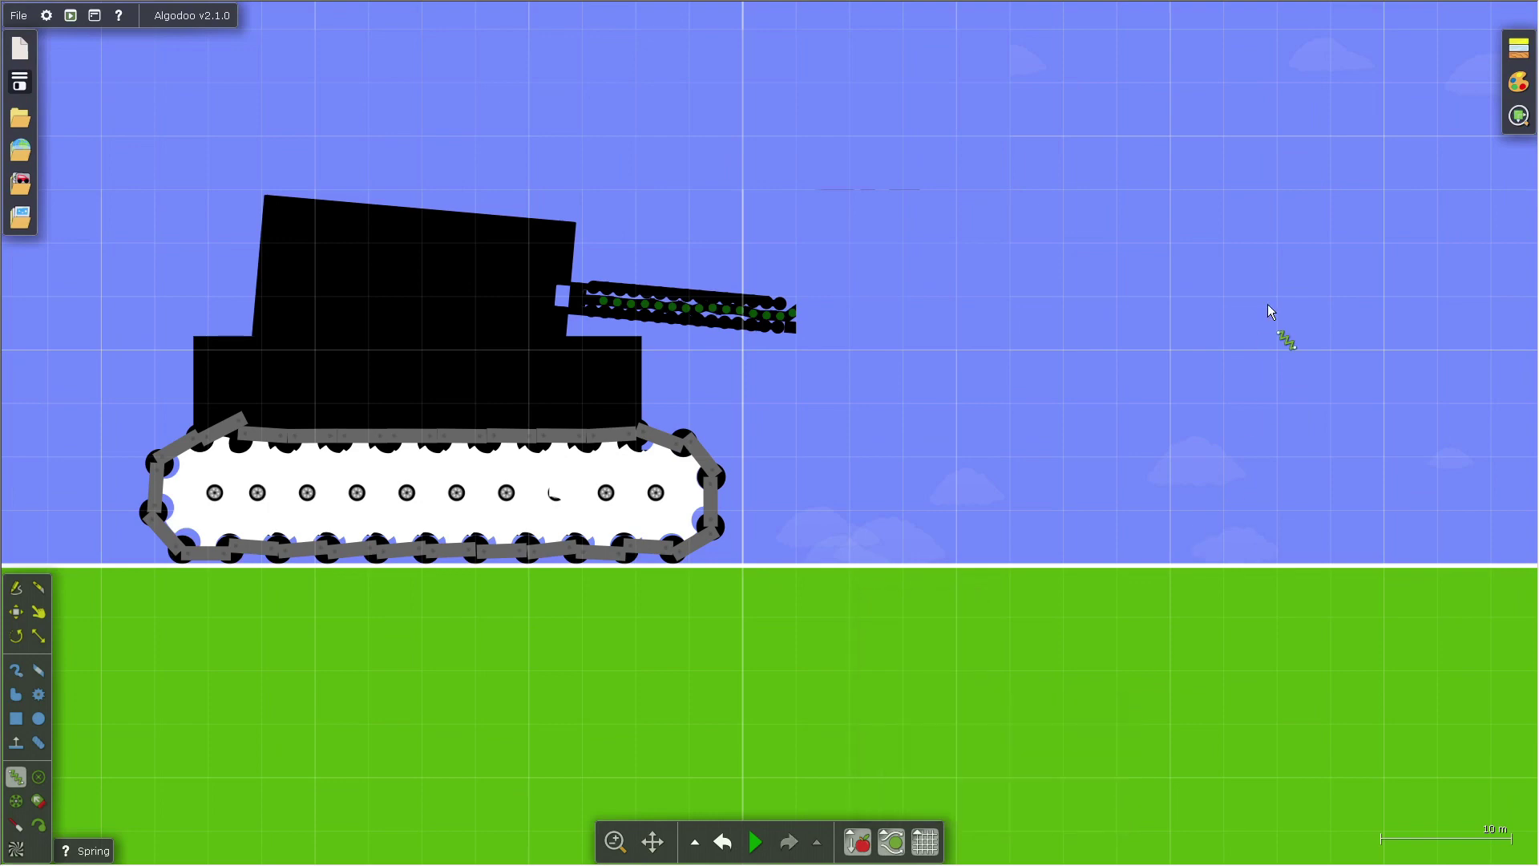
scroll(1272, 316, down, 3)
scroll(499, 567, down, 3)
scroll(557, 515, up, 5)
scroll(557, 521, up, 2)
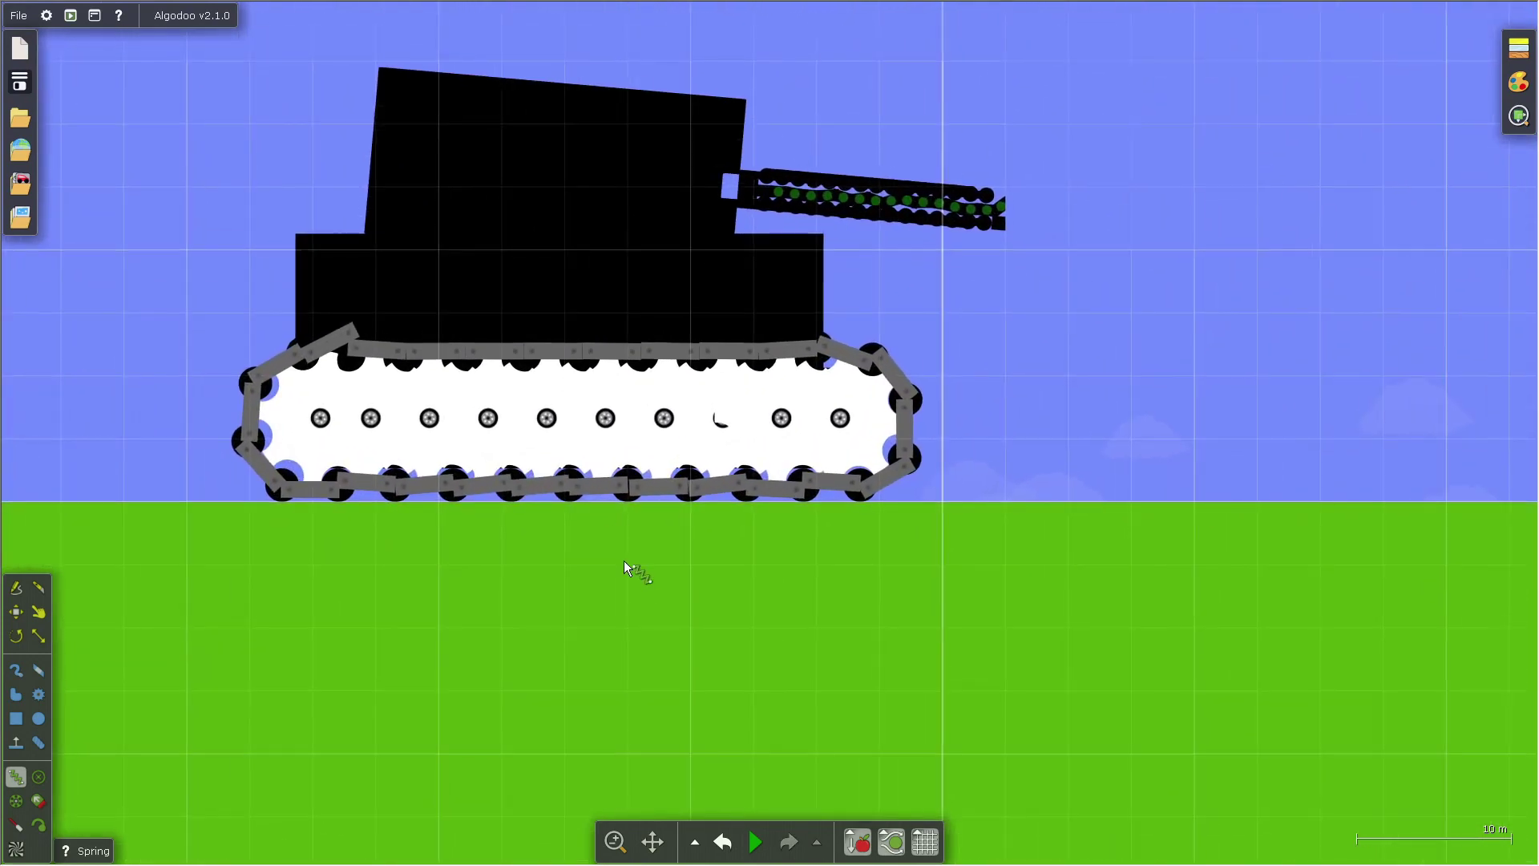
scroll(624, 561, down, 1)
Step: Start the simulation and switch to the Drag tool as the tank hits the tower
click(756, 842)
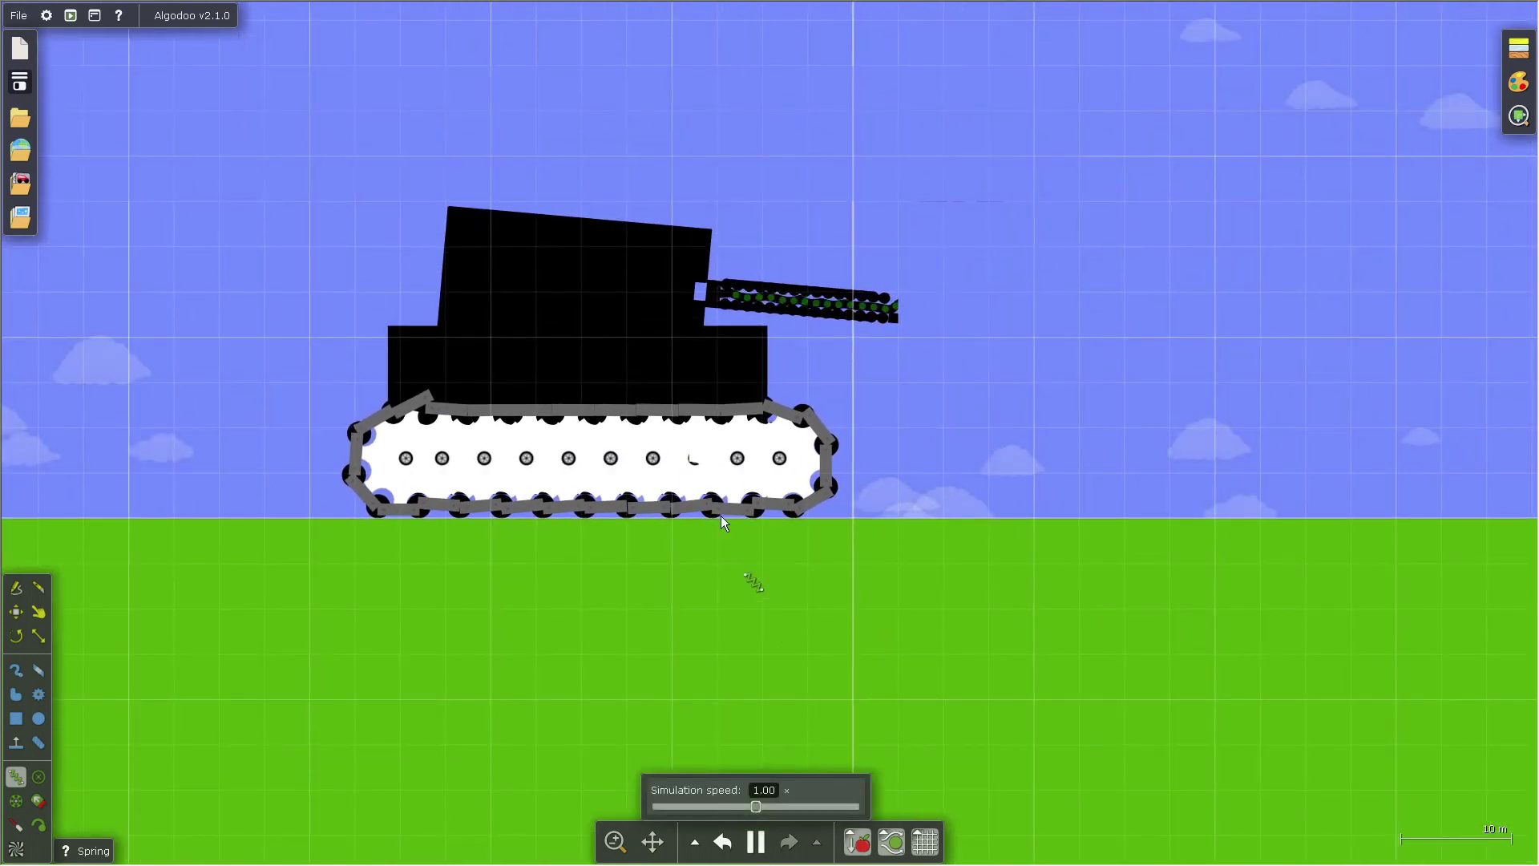
scroll(717, 481, down, 1)
scroll(711, 394, down, 3)
scroll(714, 434, down, 1)
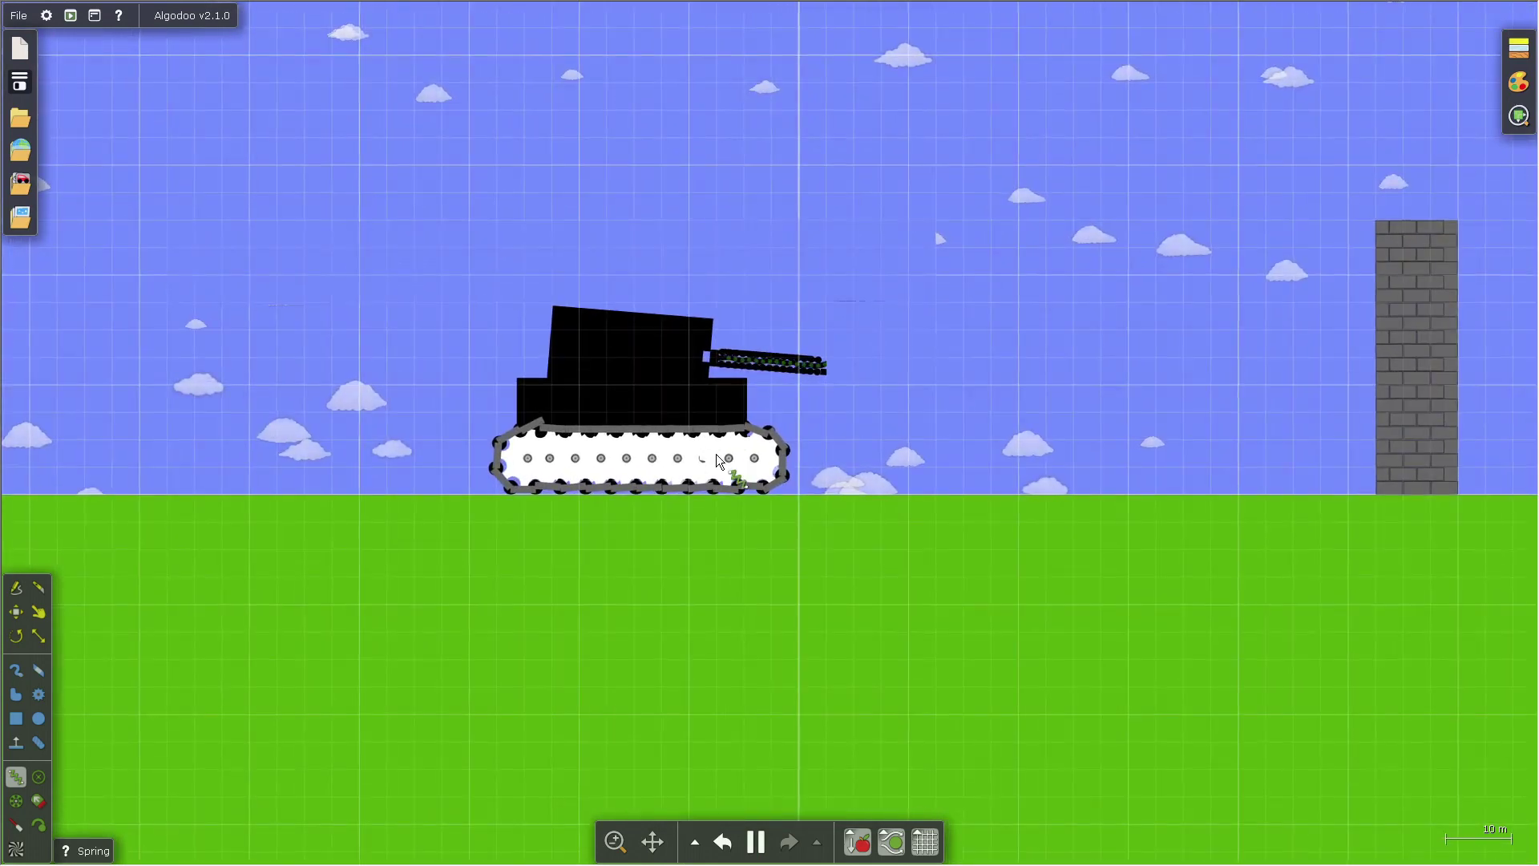
key(d)
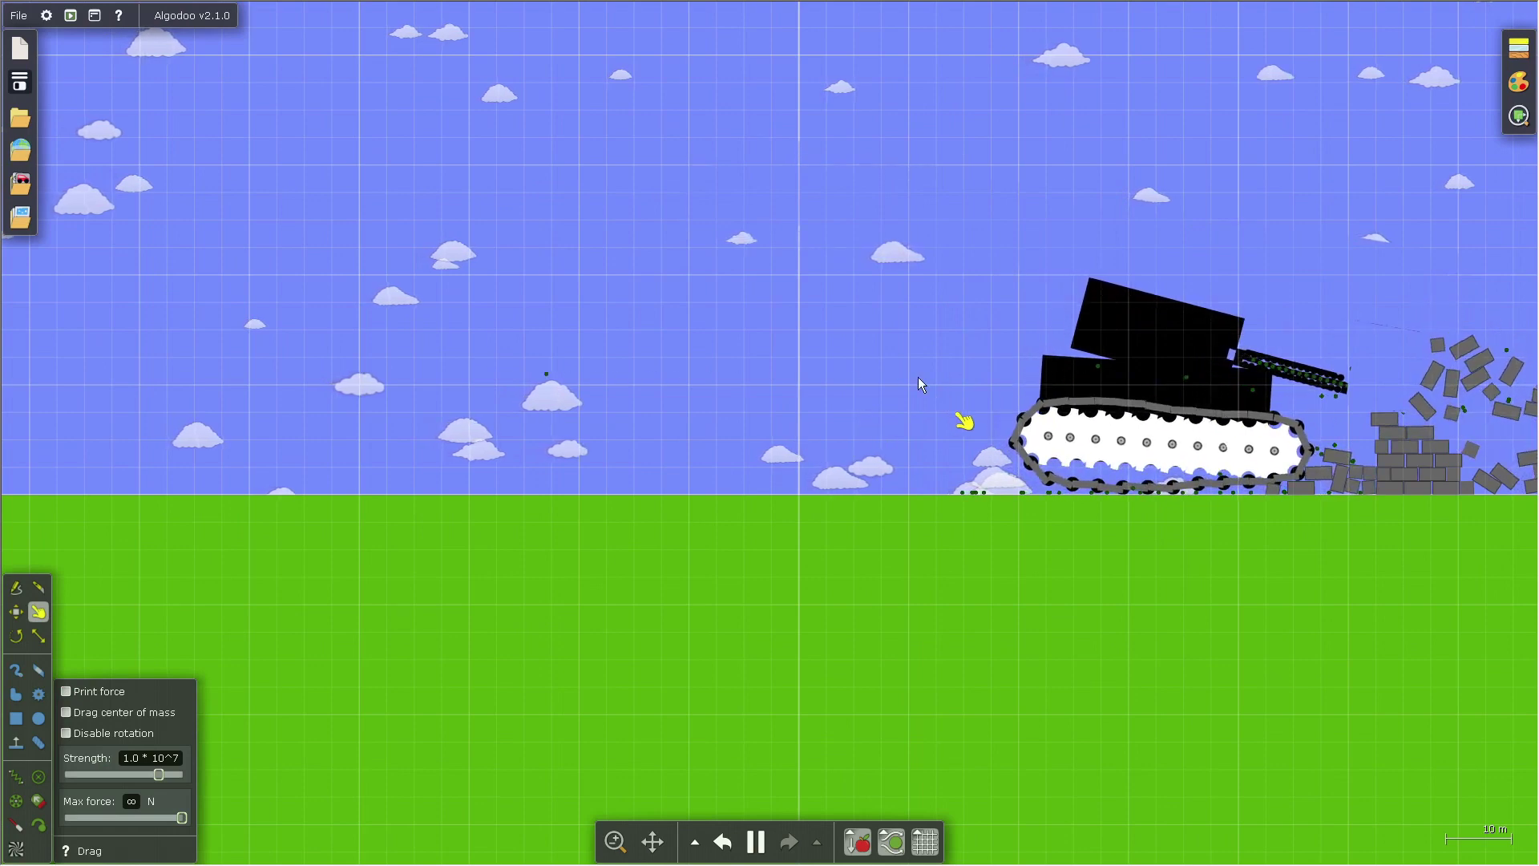
scroll(927, 381, down, 2)
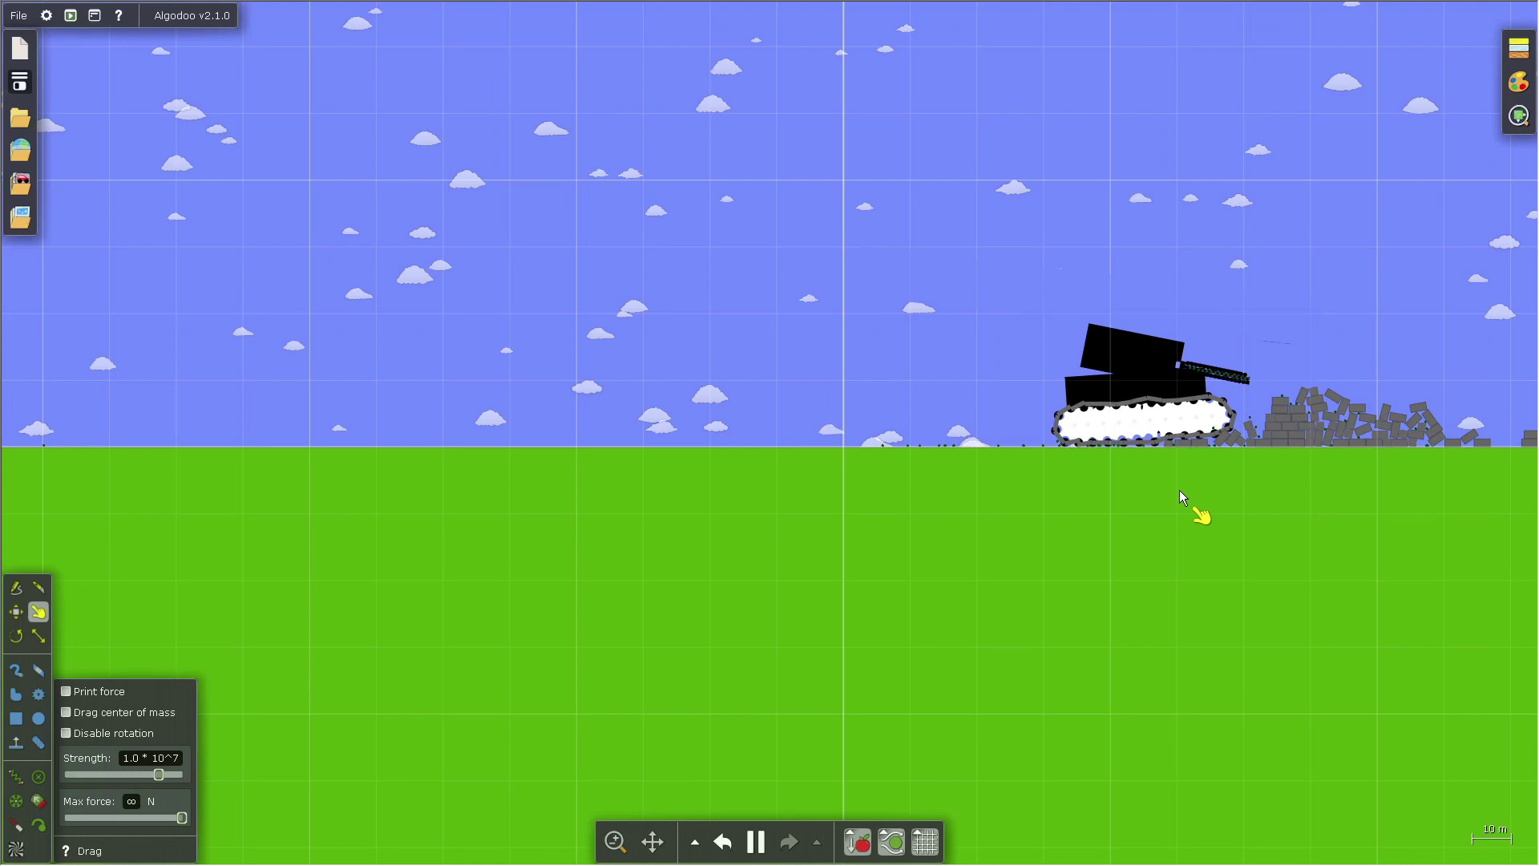
scroll(1235, 382, up, 3)
scroll(1234, 383, up, 2)
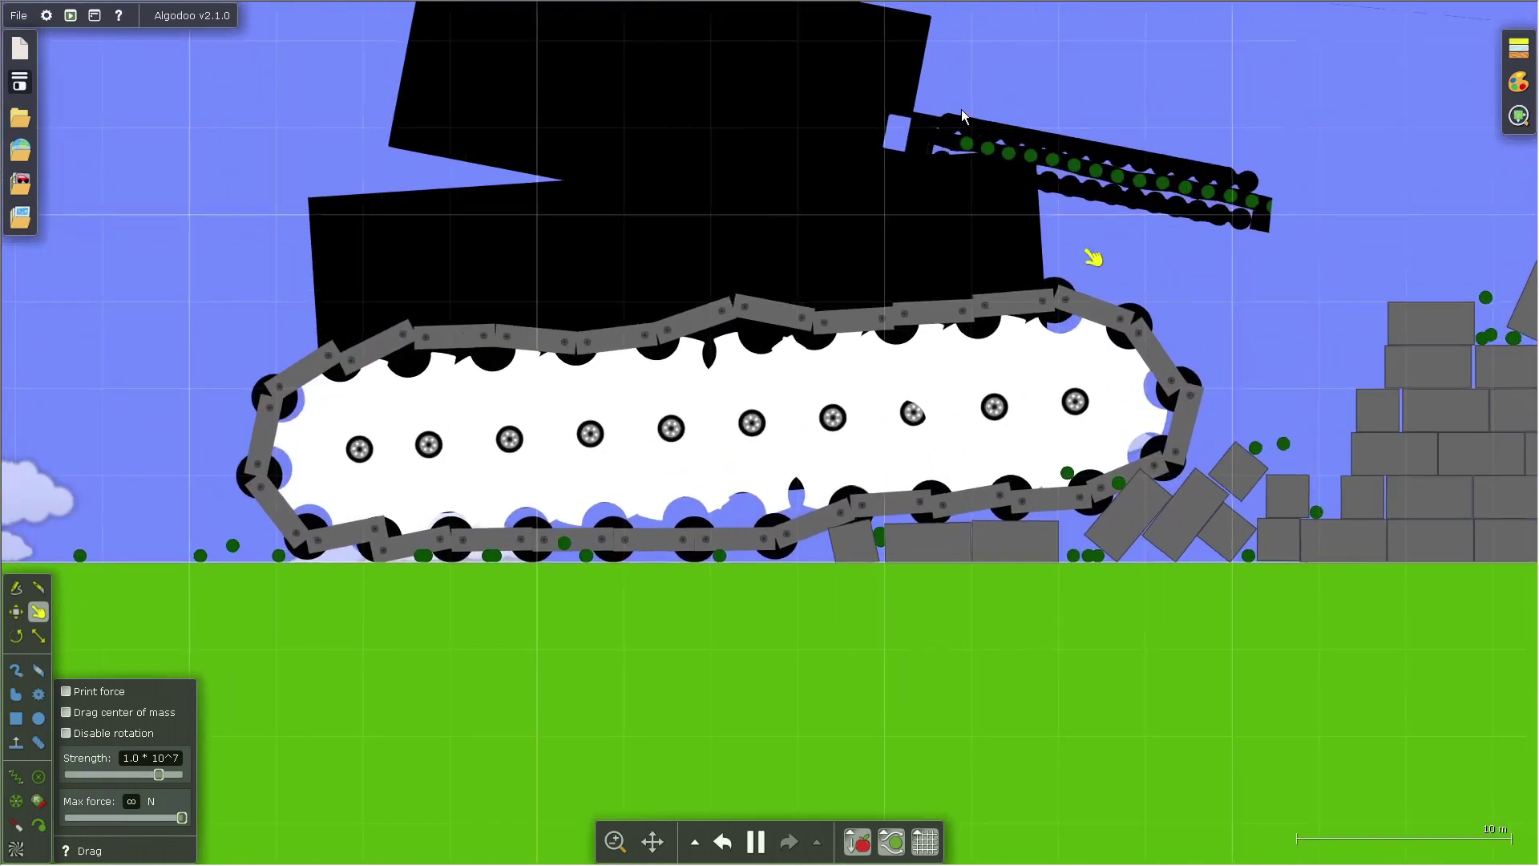
scroll(1479, 386, down, 4)
scroll(1435, 409, down, 2)
scroll(1435, 408, up, 3)
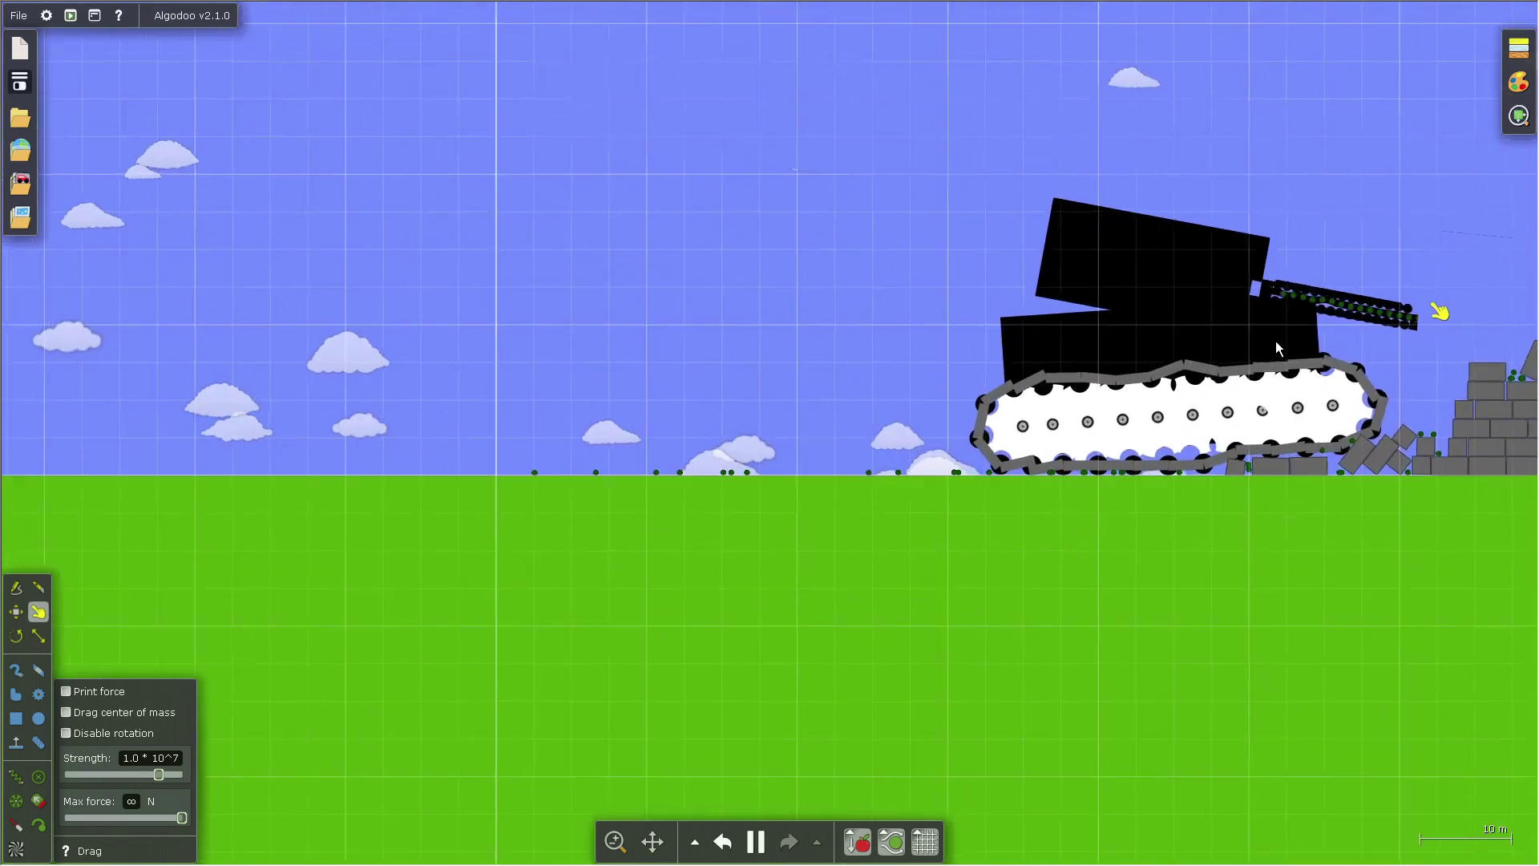
scroll(1233, 270, down, 3)
scroll(1332, 312, up, 2)
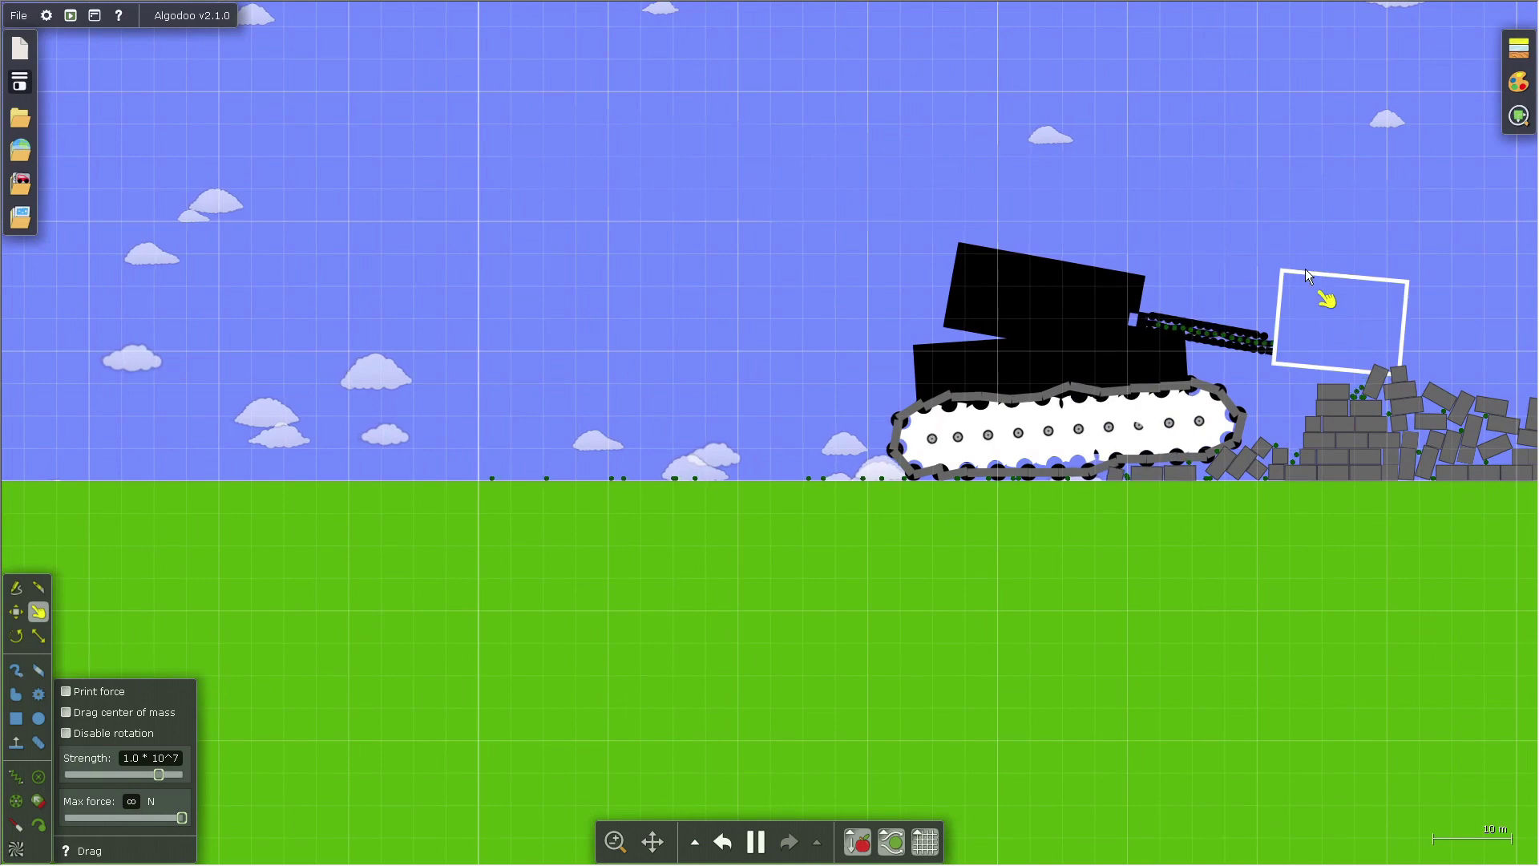
click(722, 843)
scroll(673, 571, down, 2)
scroll(772, 477, down, 2)
scroll(770, 467, up, 2)
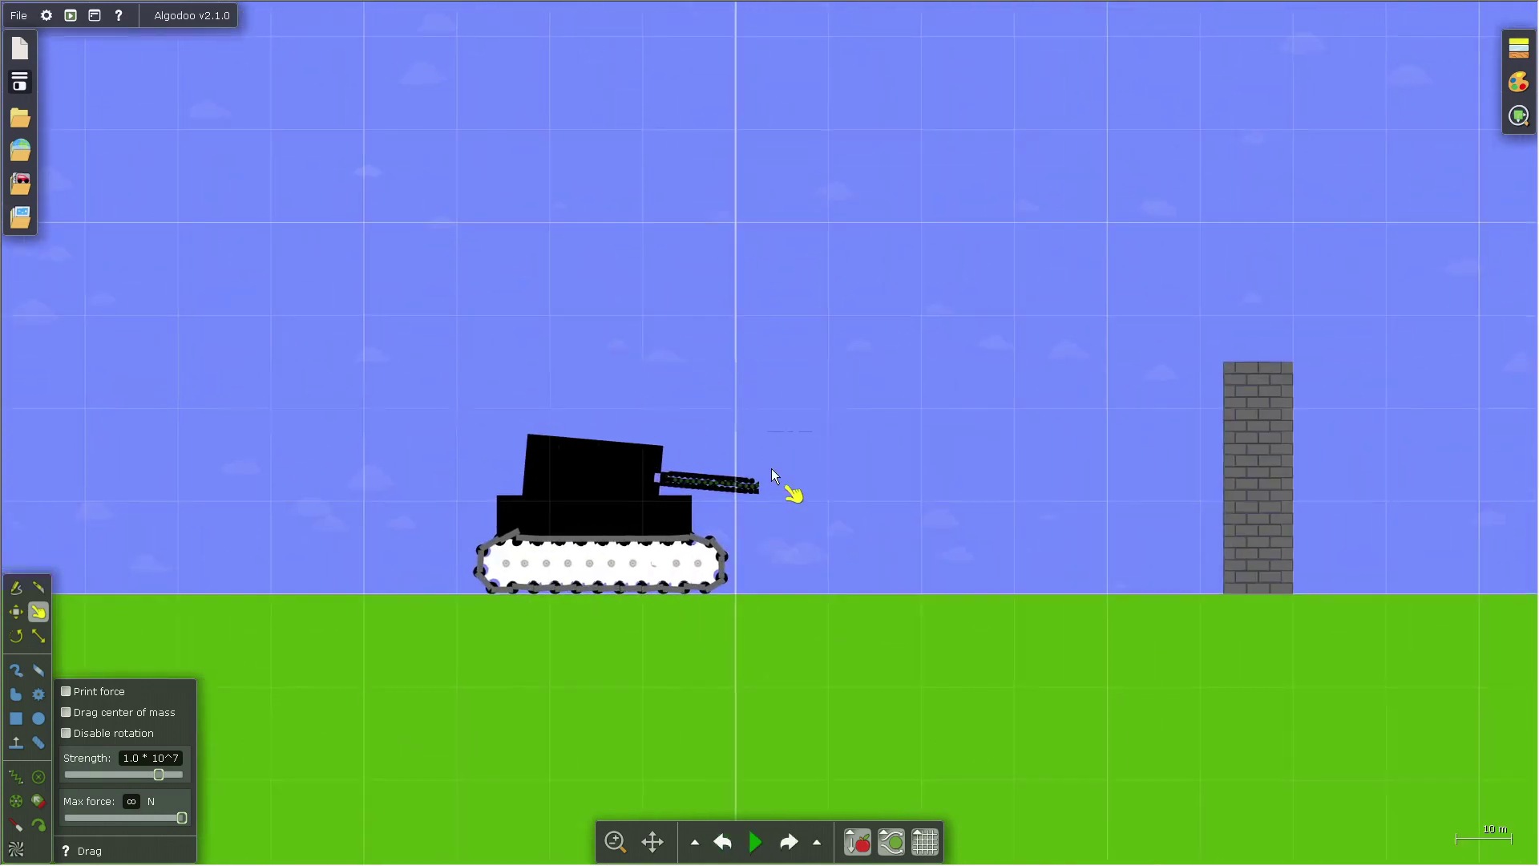
key(ctrl+y)
key(ctrl+y)
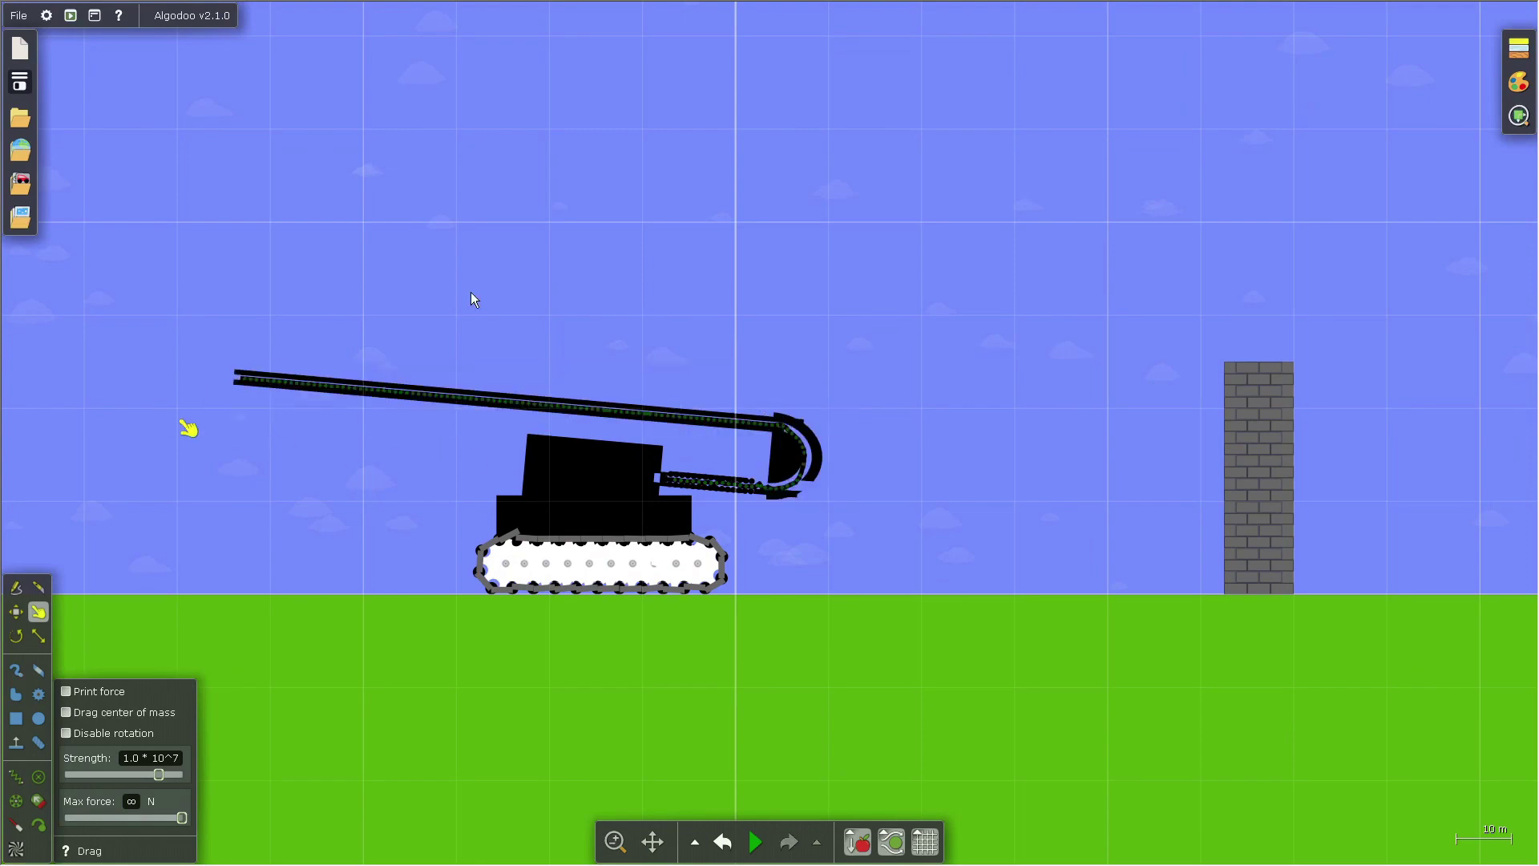
scroll(380, 432, up, 2)
scroll(481, 412, up, 3)
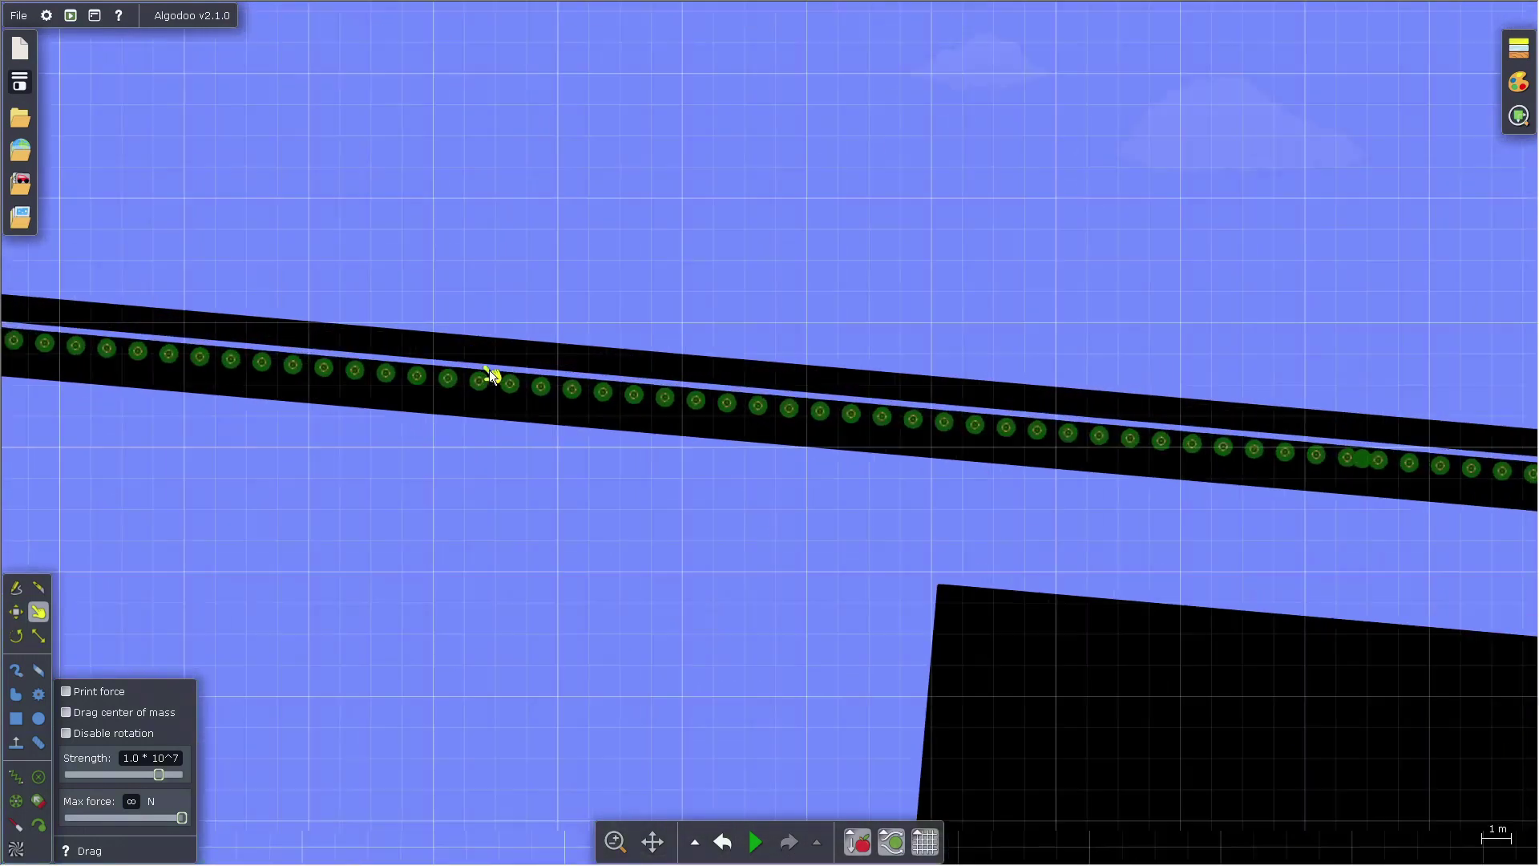
scroll(492, 371, up, 2)
scroll(505, 420, up, 1)
scroll(494, 374, up, 3)
scroll(501, 388, down, 1)
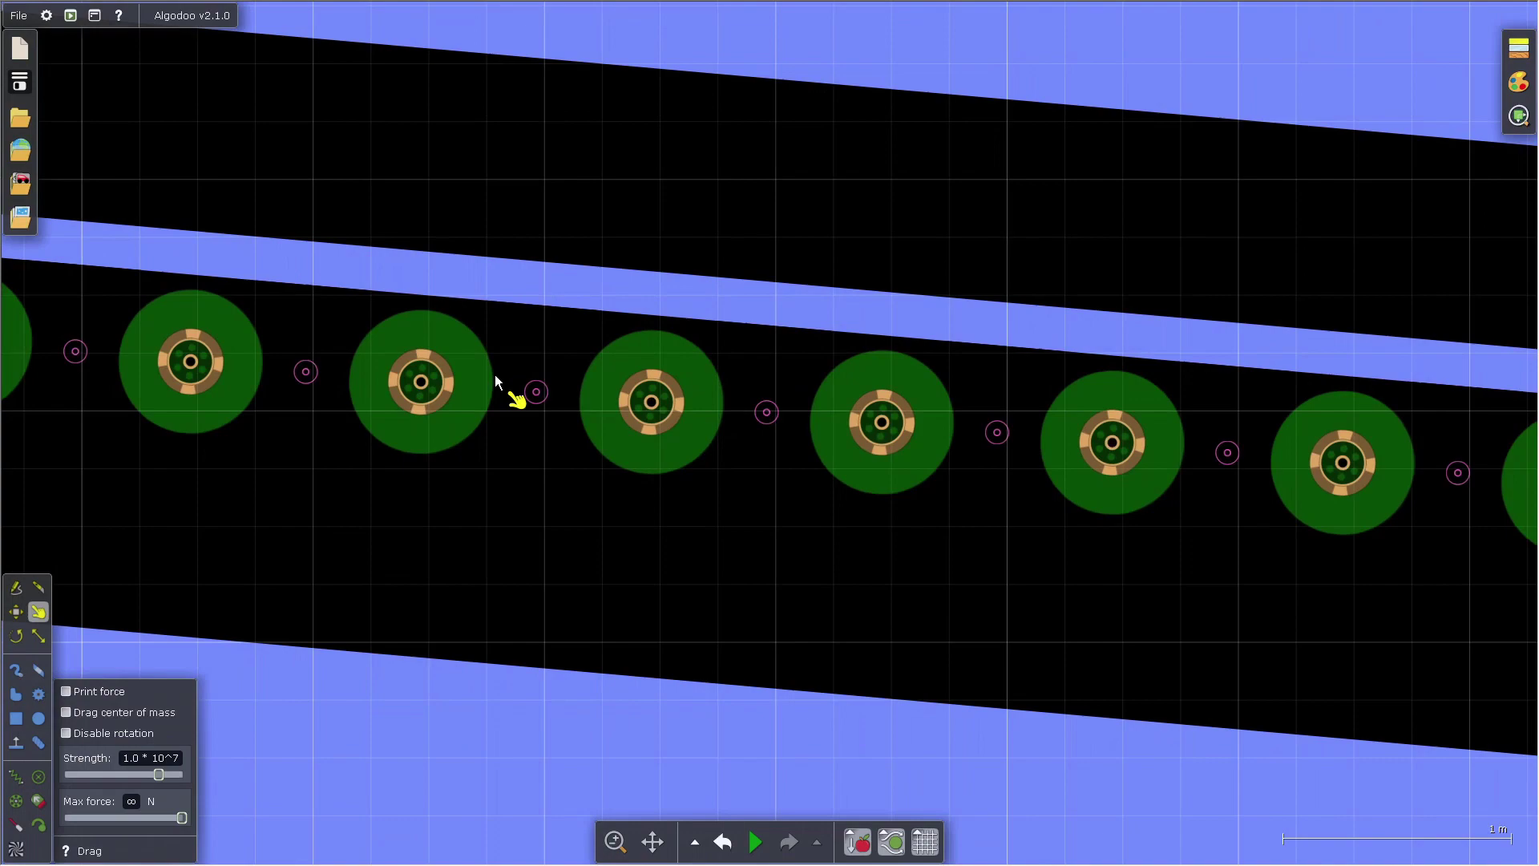
scroll(632, 379, down, 3)
scroll(505, 336, down, 3)
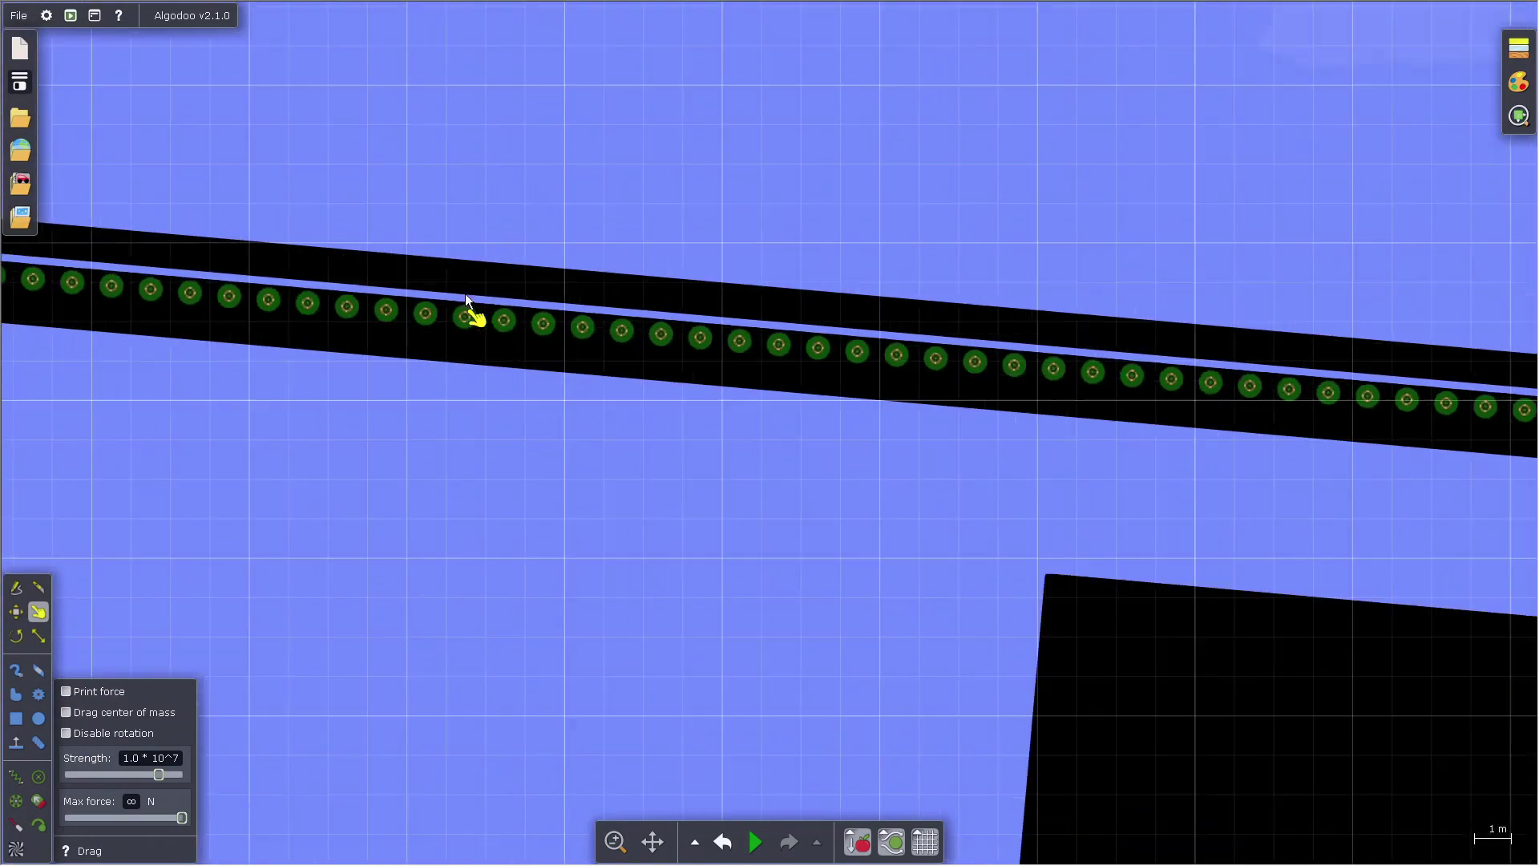
scroll(542, 337, down, 2)
scroll(602, 379, down, 1)
scroll(830, 494, up, 1)
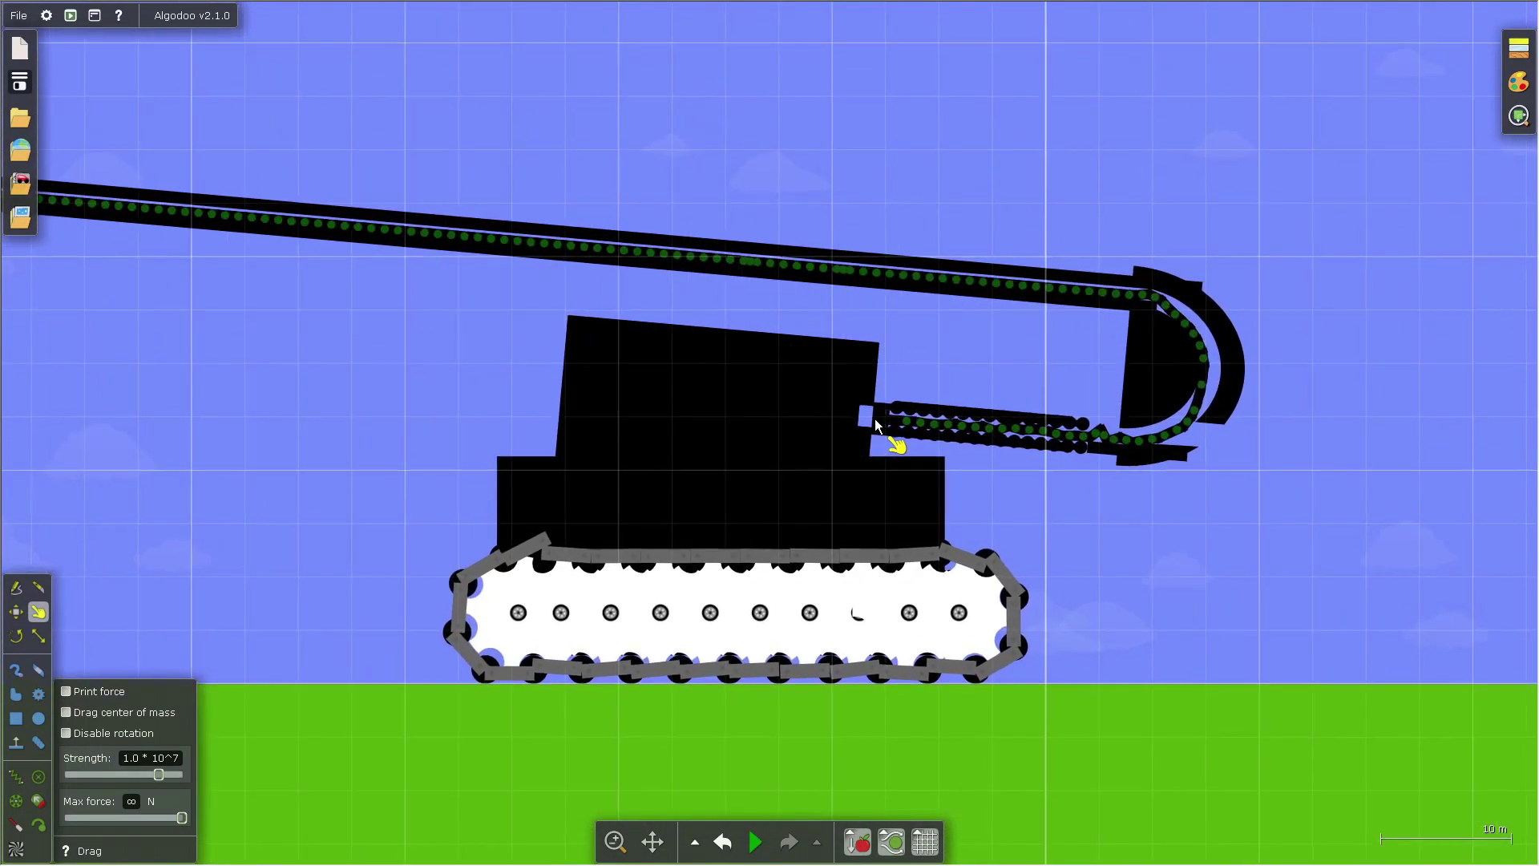
scroll(1110, 481, up, 2)
scroll(1065, 506, up, 1)
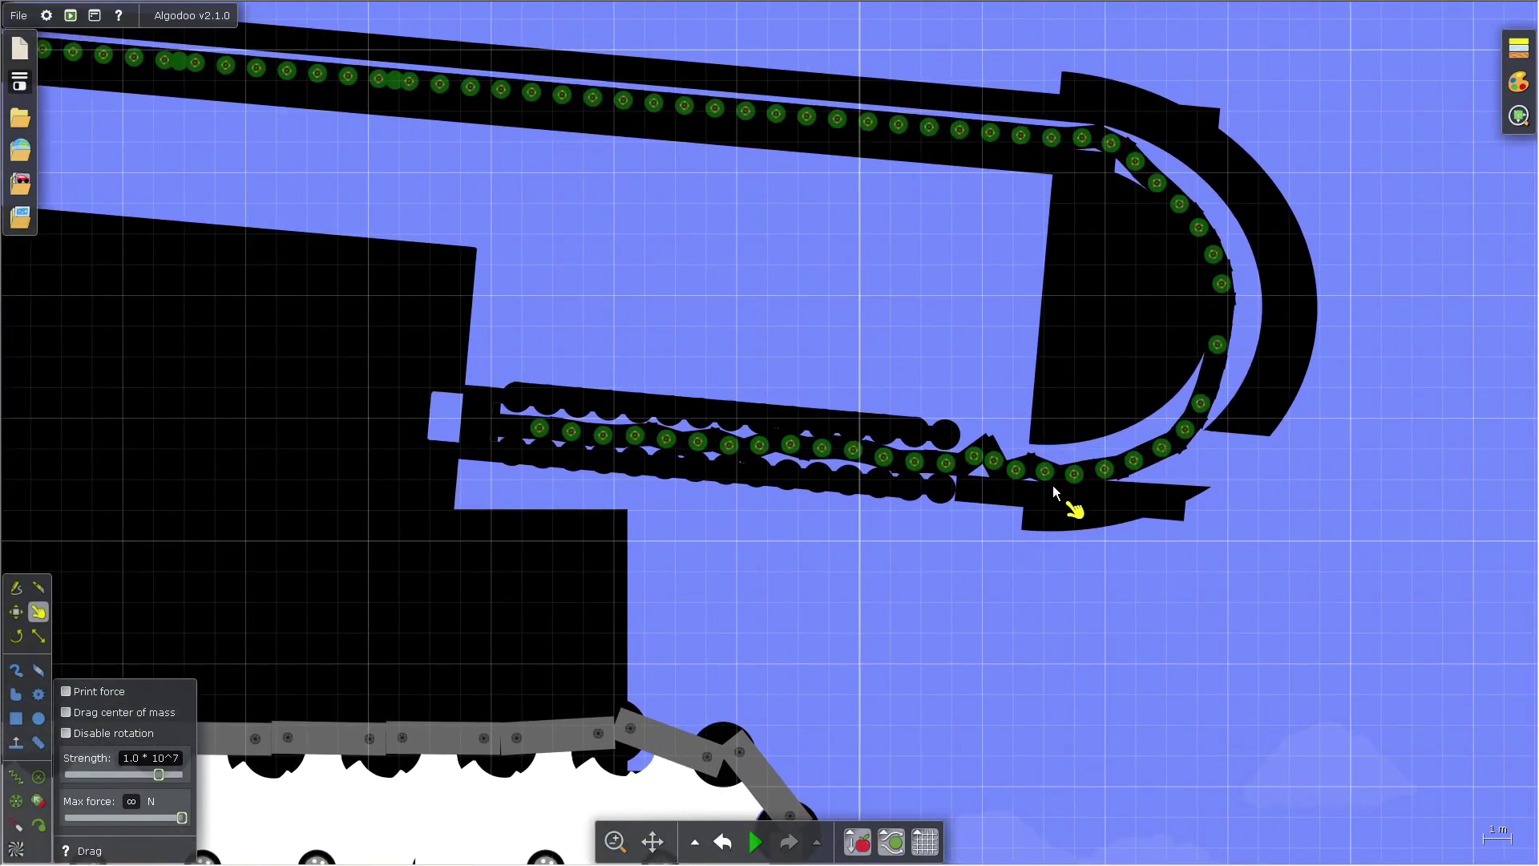
scroll(1125, 458, up, 1)
scroll(1339, 351, down, 2)
scroll(1203, 409, down, 3)
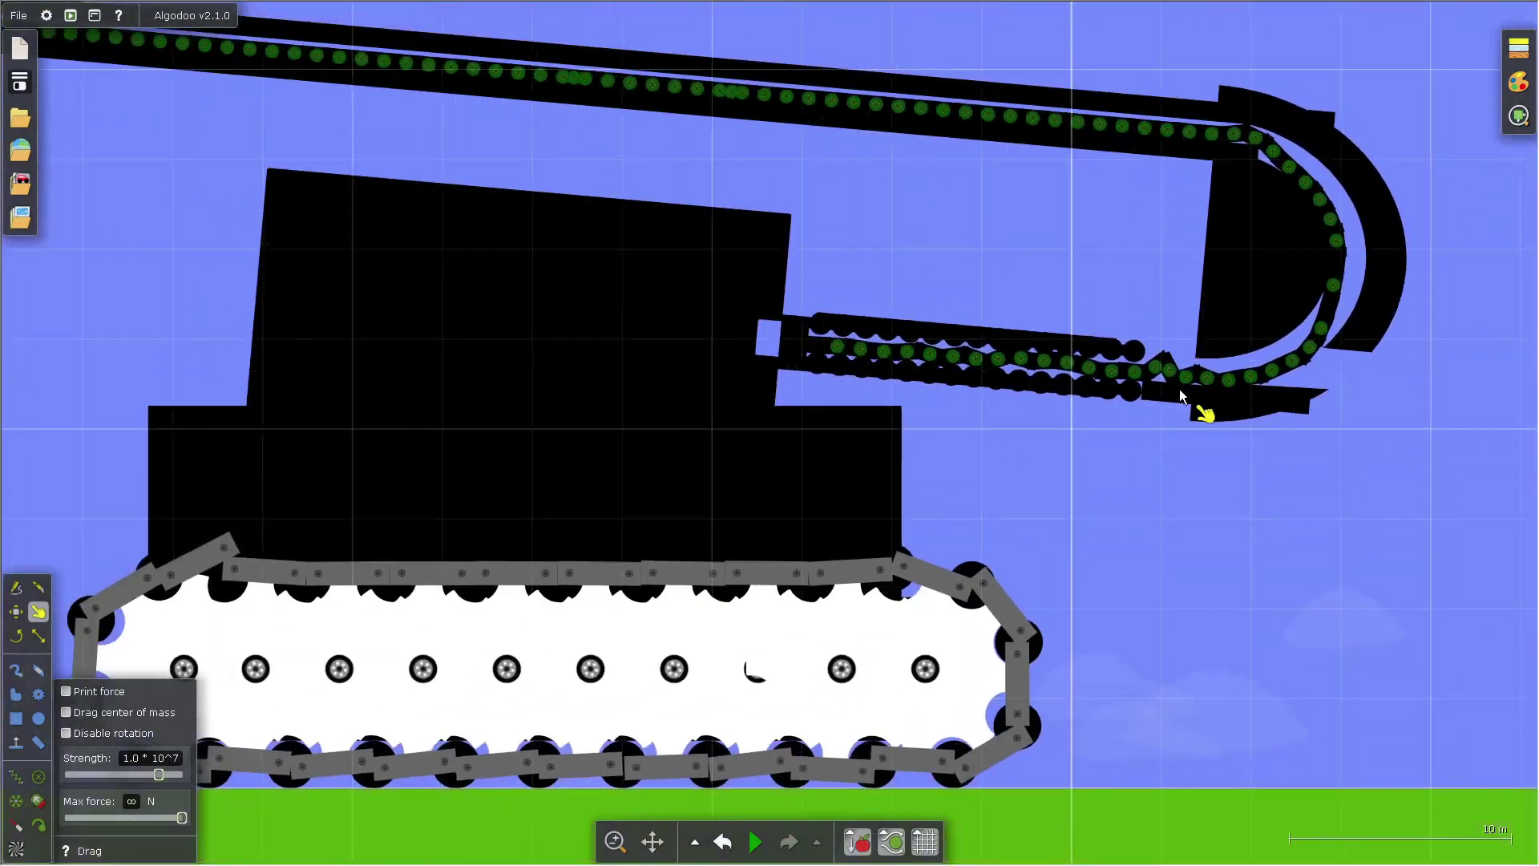
scroll(618, 343, up, 4)
scroll(591, 324, up, 1)
scroll(361, 269, down, 1)
scroll(420, 330, up, 2)
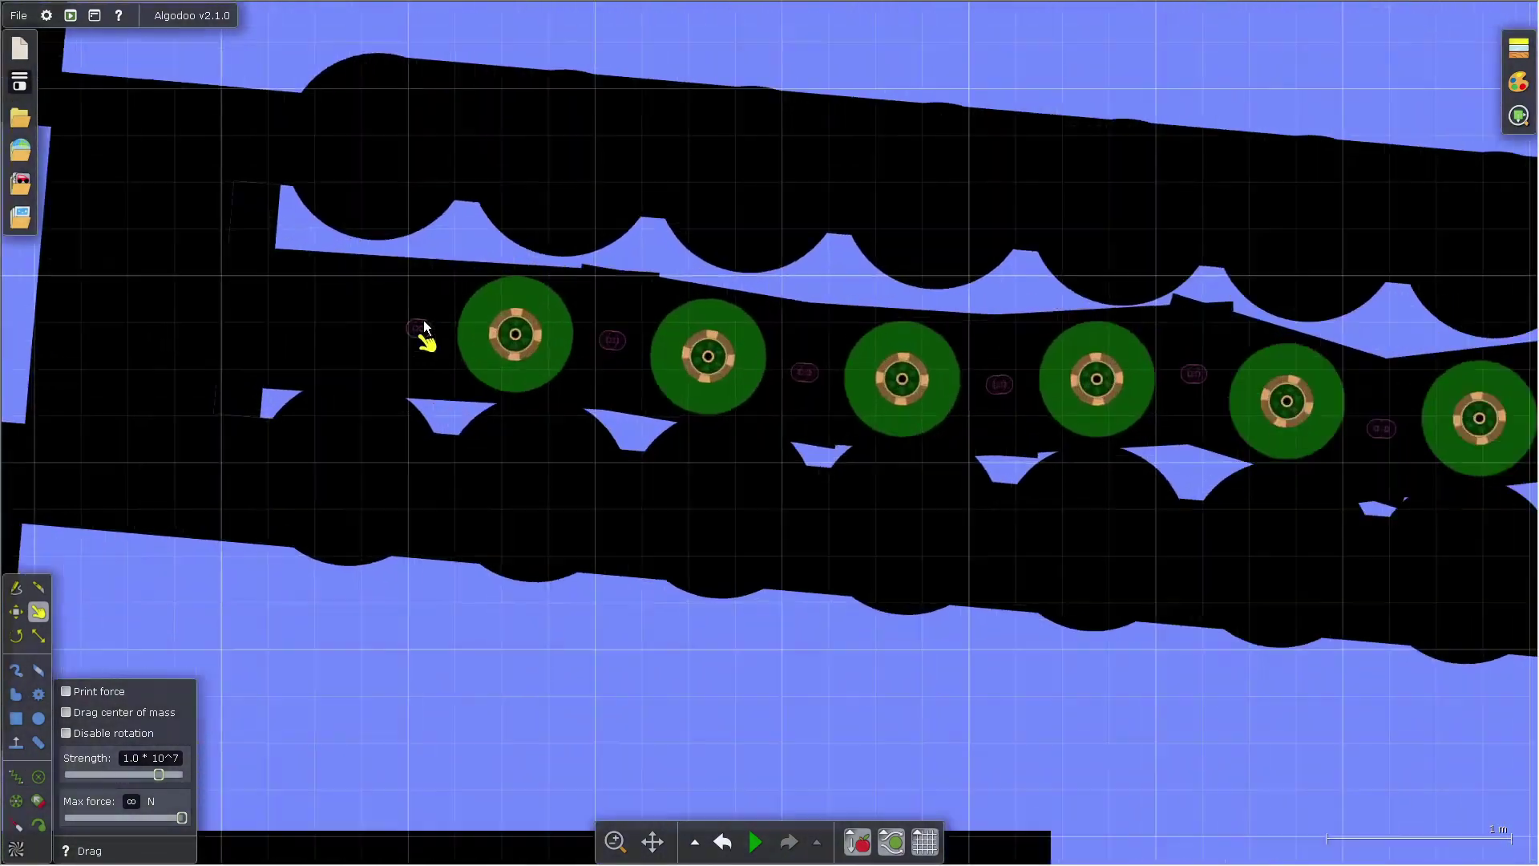
scroll(554, 263, up, 2)
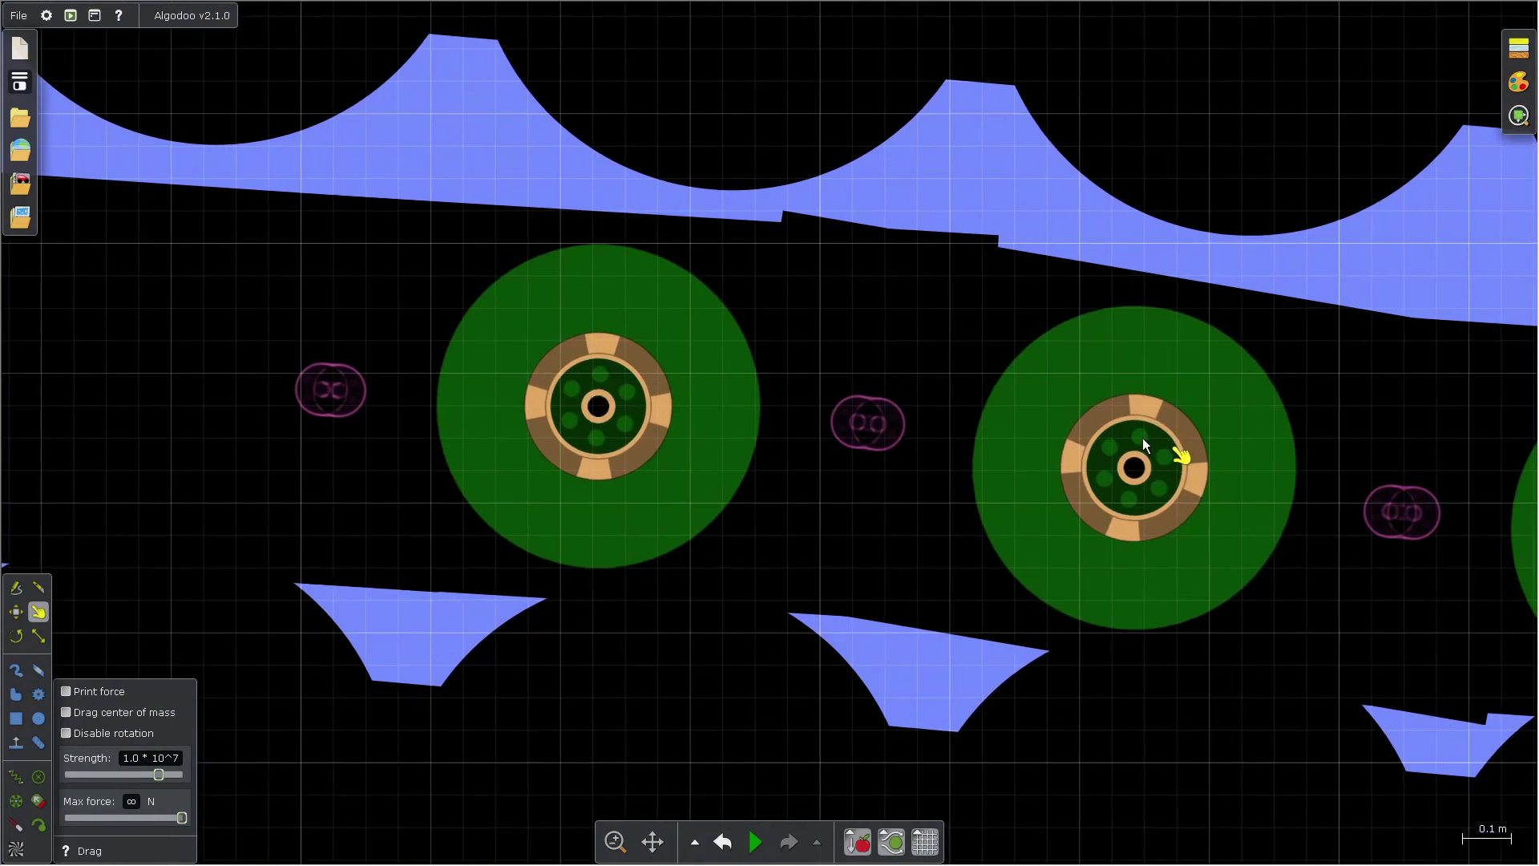
scroll(1142, 438, down, 3)
scroll(924, 401, down, 3)
scroll(819, 397, down, 3)
scroll(695, 369, down, 2)
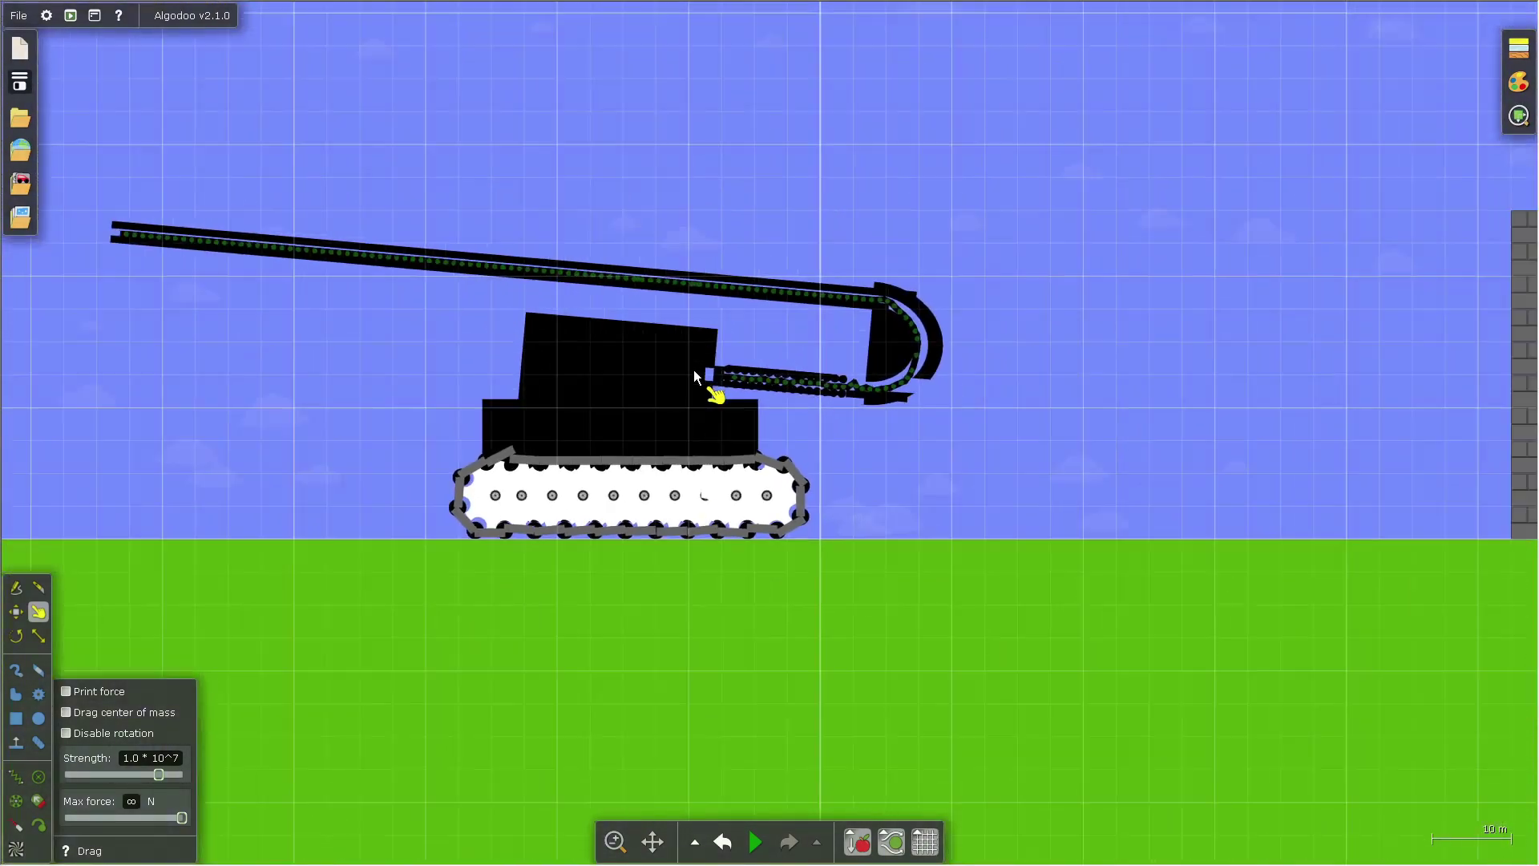
scroll(694, 369, down, 1)
Step: Run the simulation and check the firing barrel's Edit menu without changing anything
click(756, 842)
scroll(743, 341, up, 2)
scroll(738, 126, up, 1)
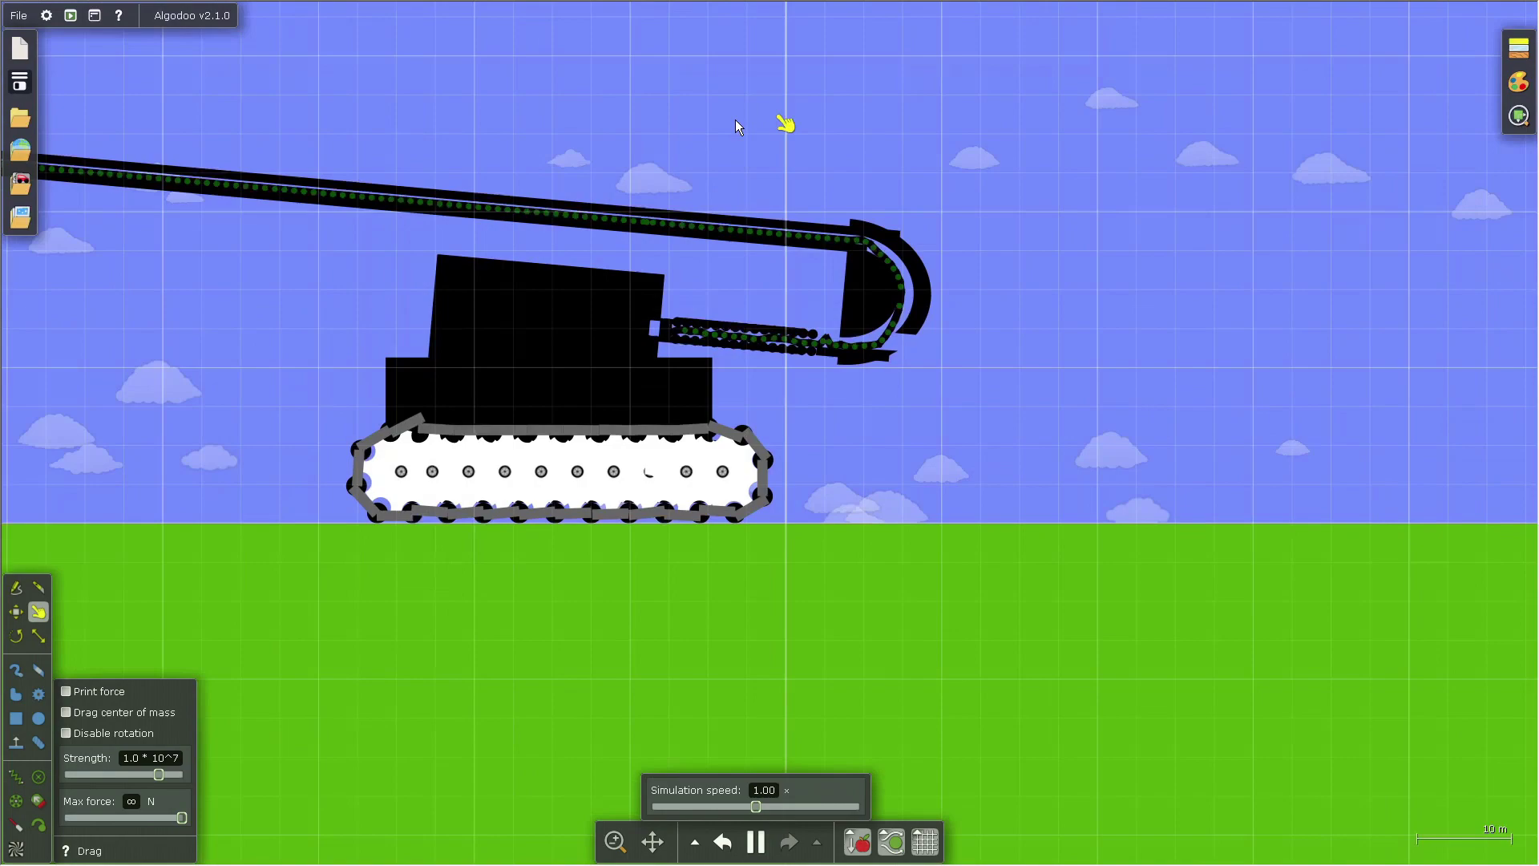
scroll(695, 323, up, 2)
scroll(696, 322, up, 2)
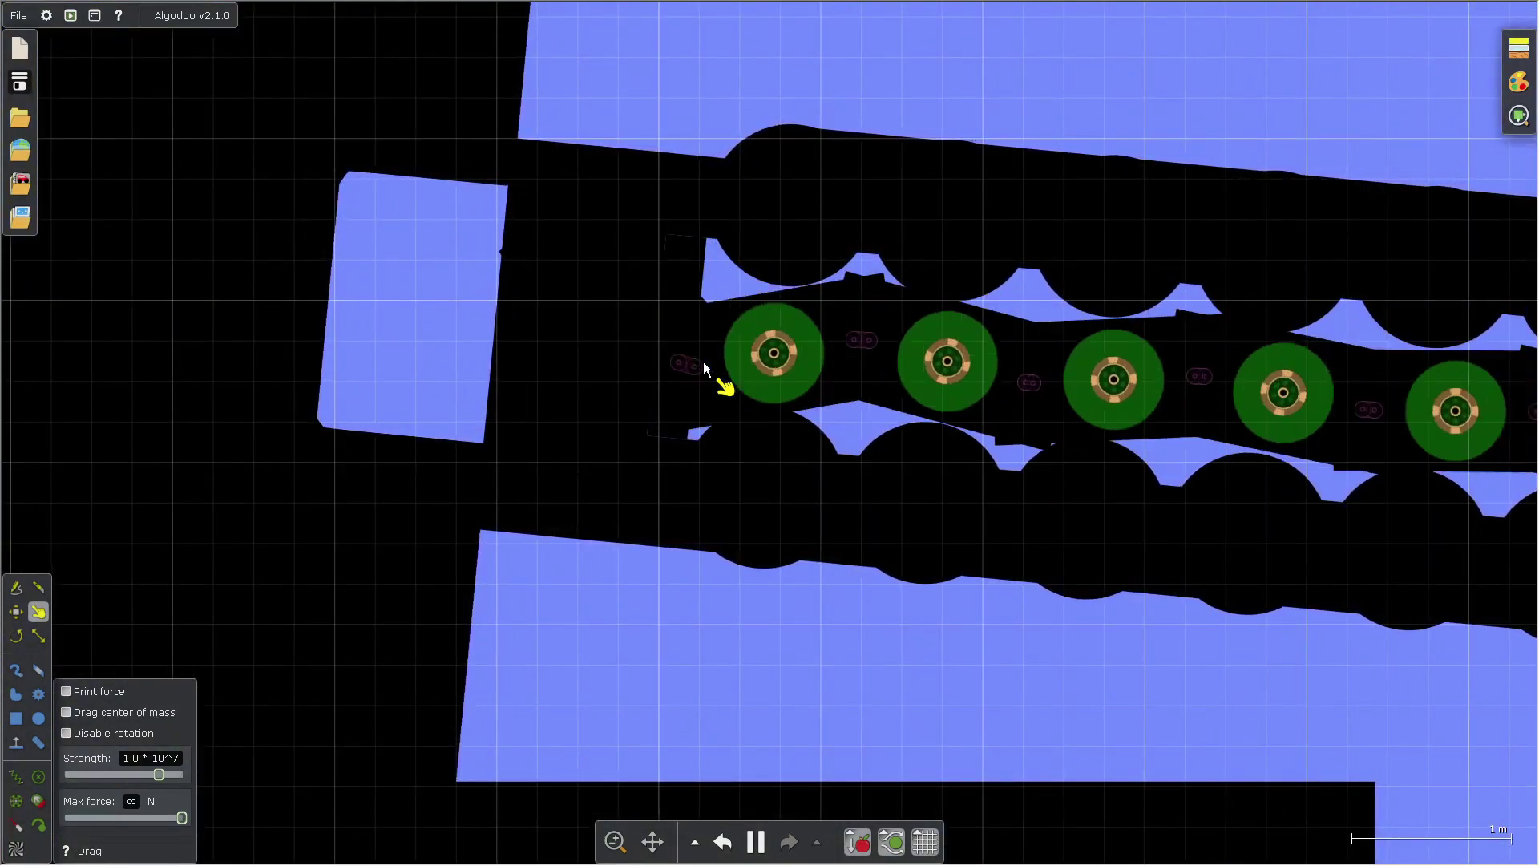
scroll(567, 372, down, 2)
scroll(474, 421, down, 4)
scroll(538, 386, down, 3)
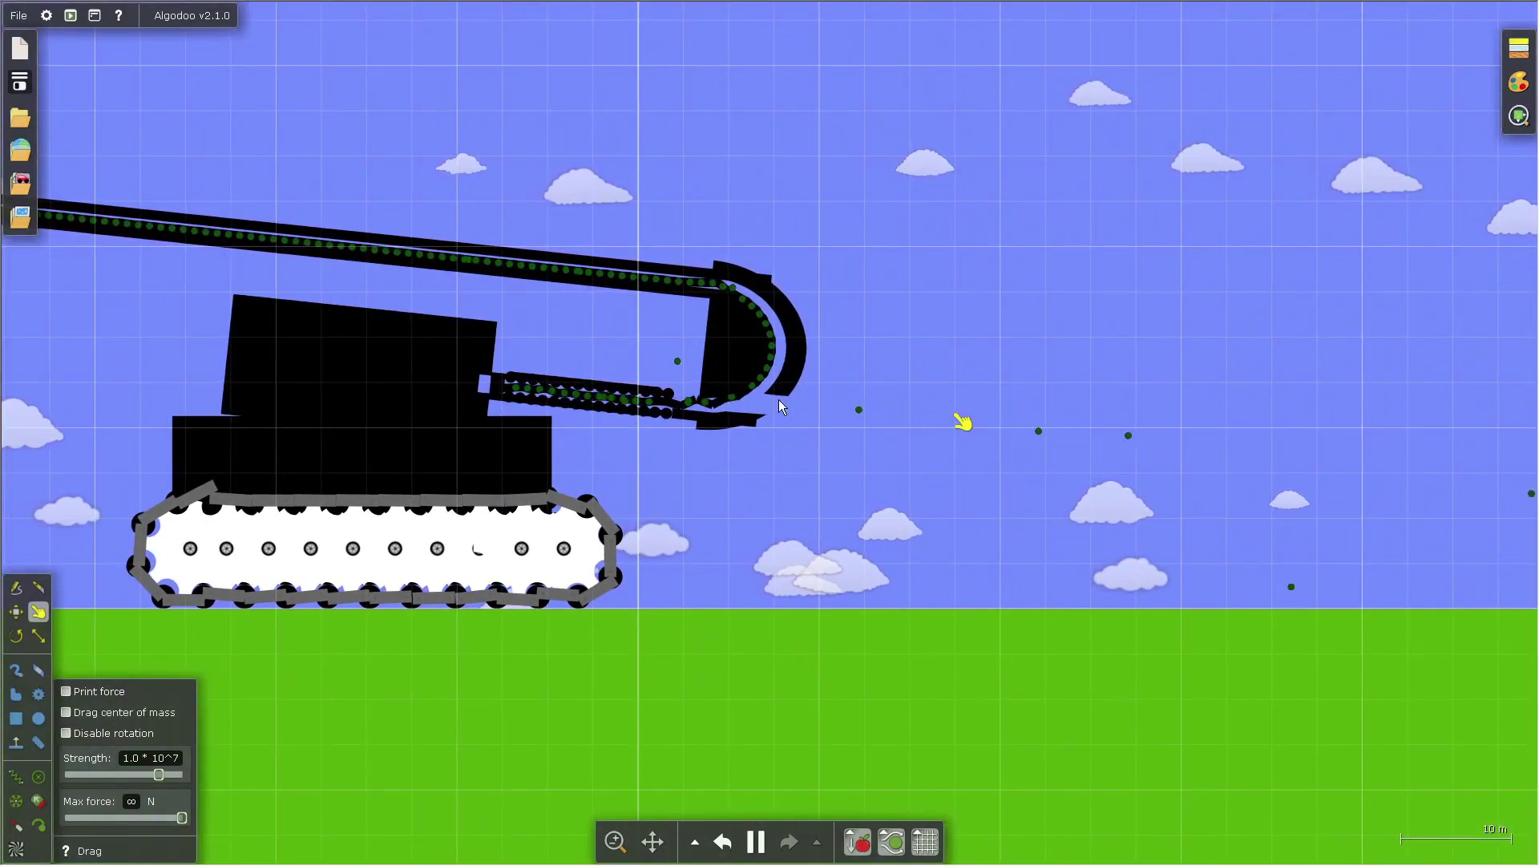
scroll(423, 345, up, 3)
scroll(732, 355, up, 3)
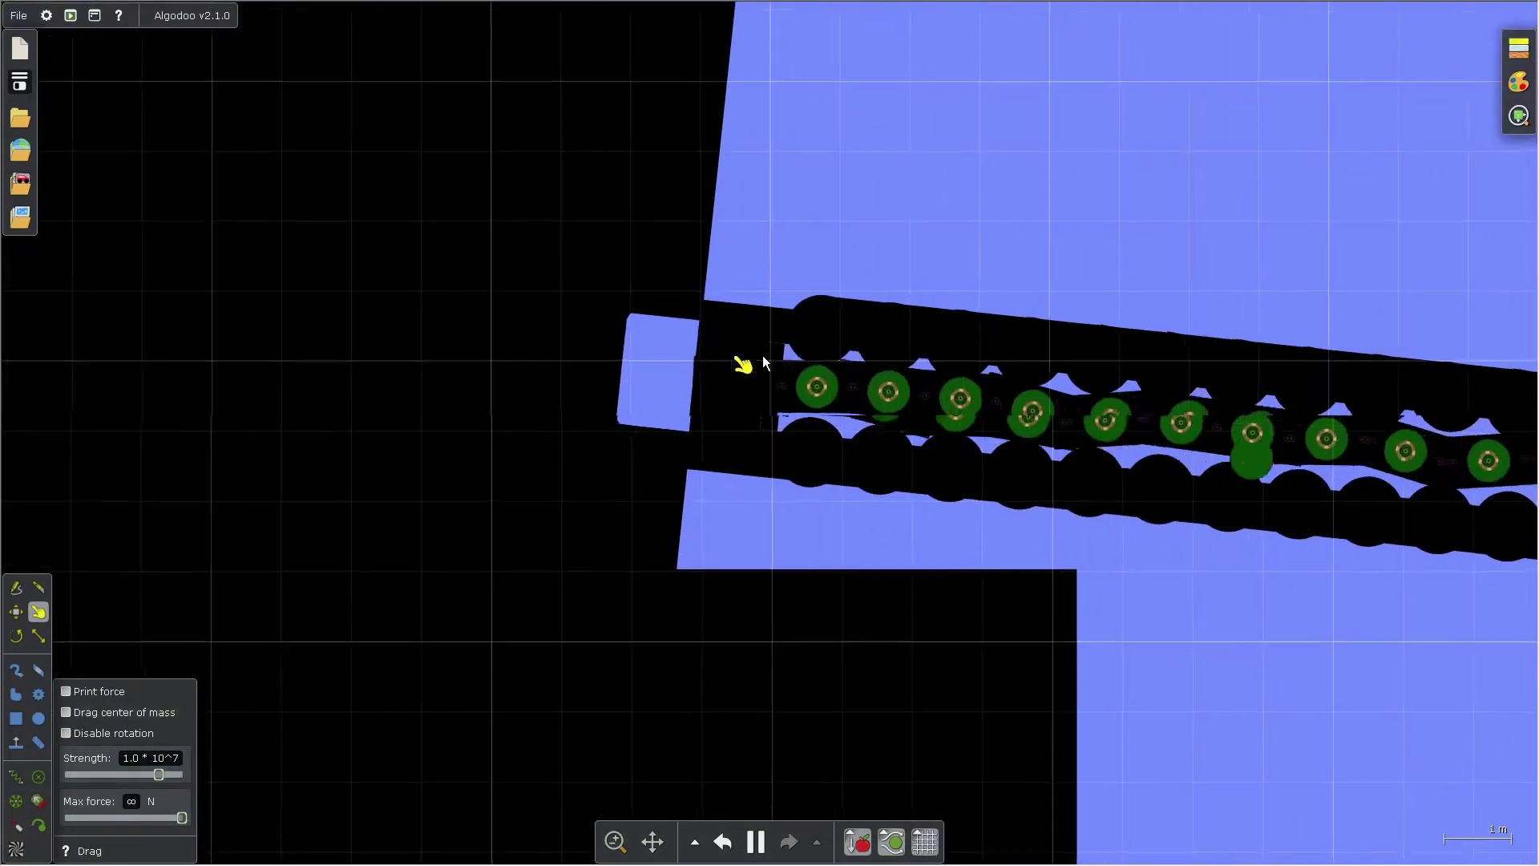
right_click(610, 353)
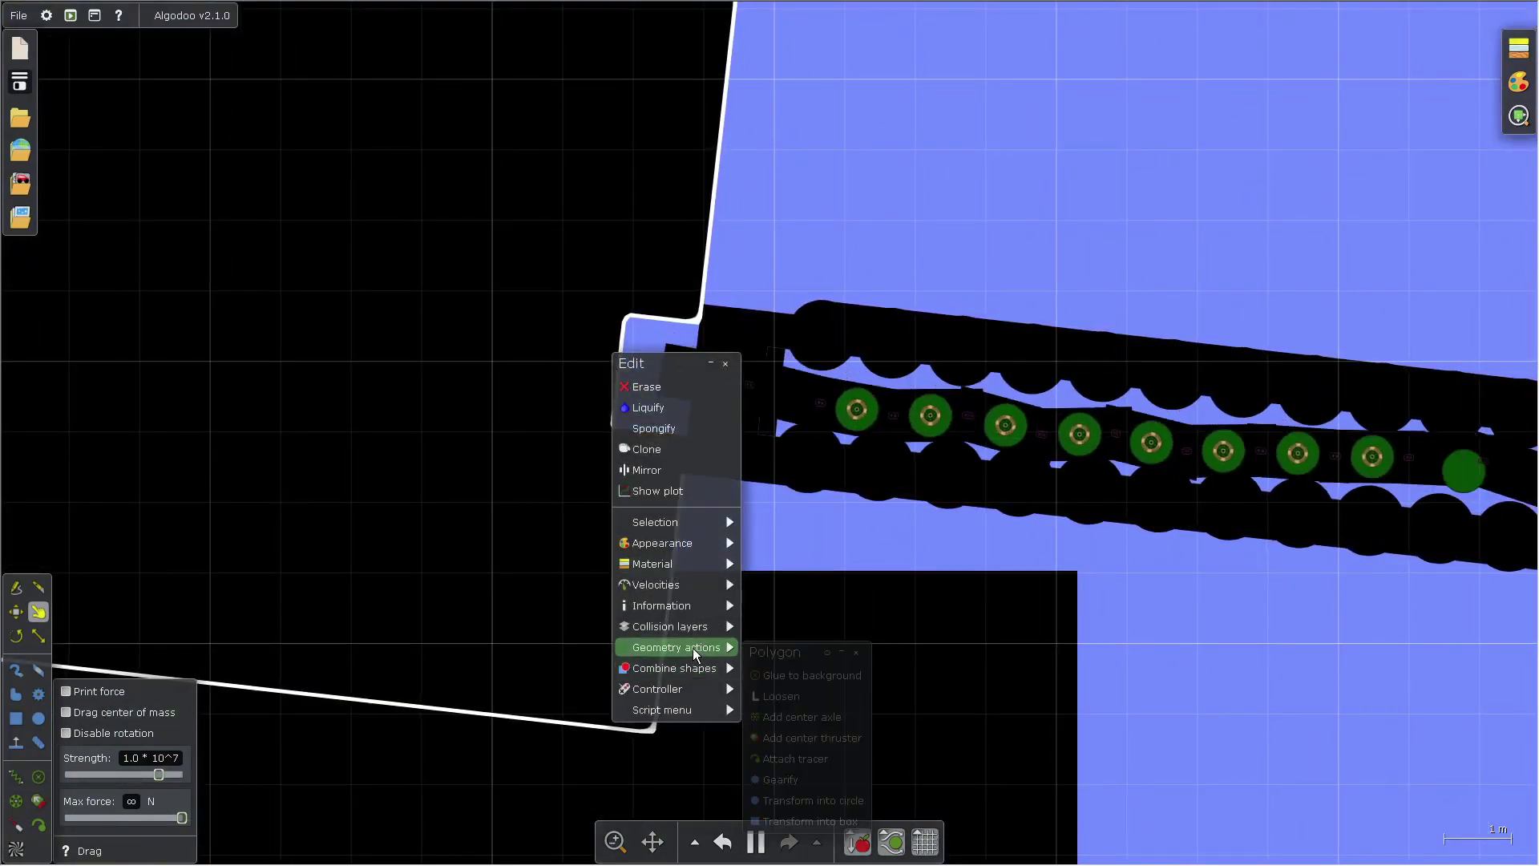
click(1219, 745)
scroll(513, 419, down, 2)
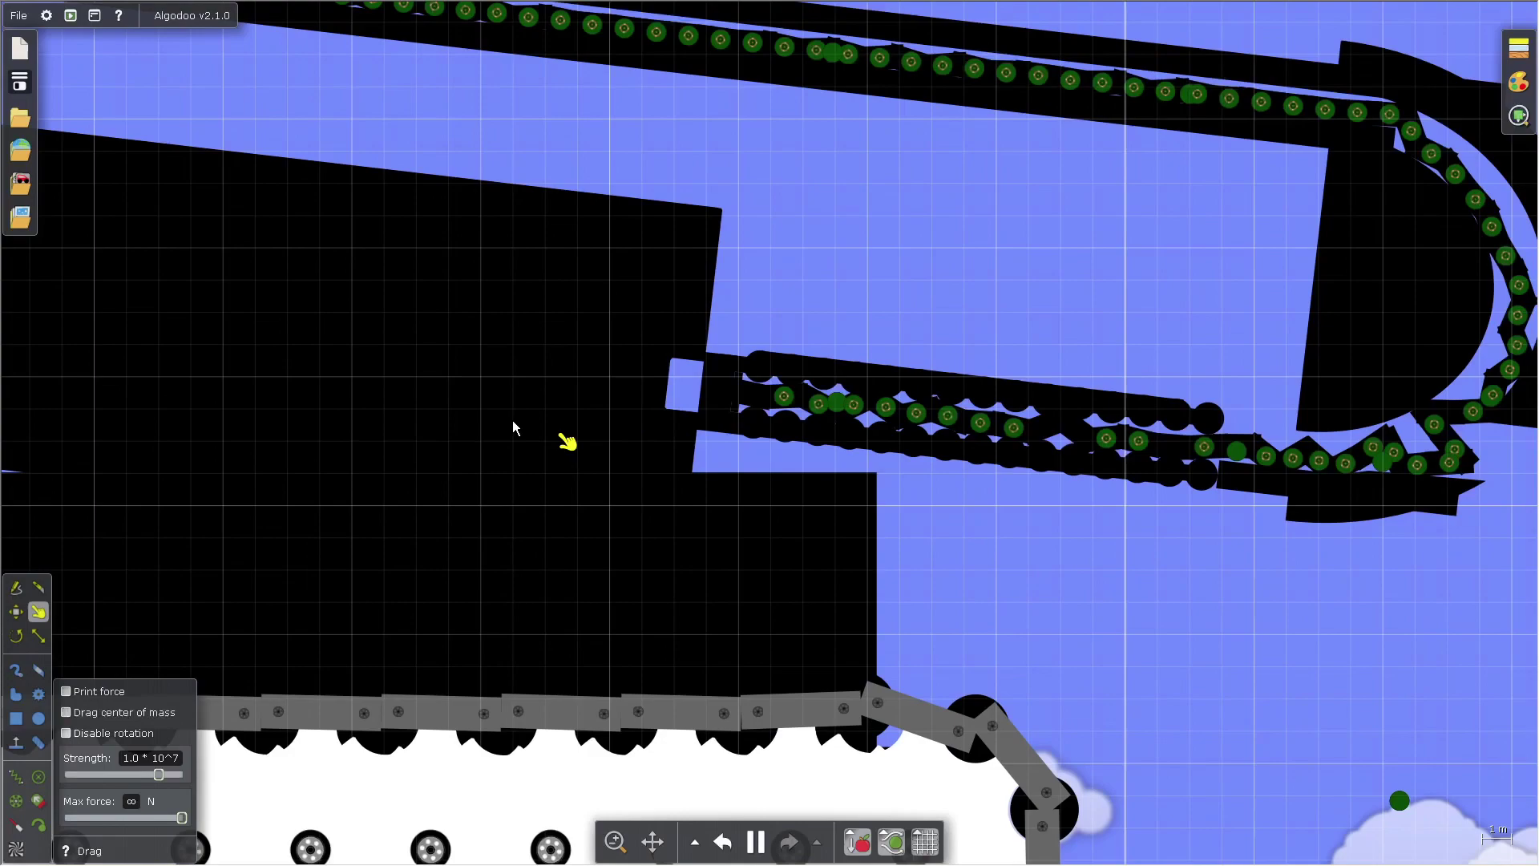
scroll(521, 408, down, 2)
scroll(563, 391, down, 3)
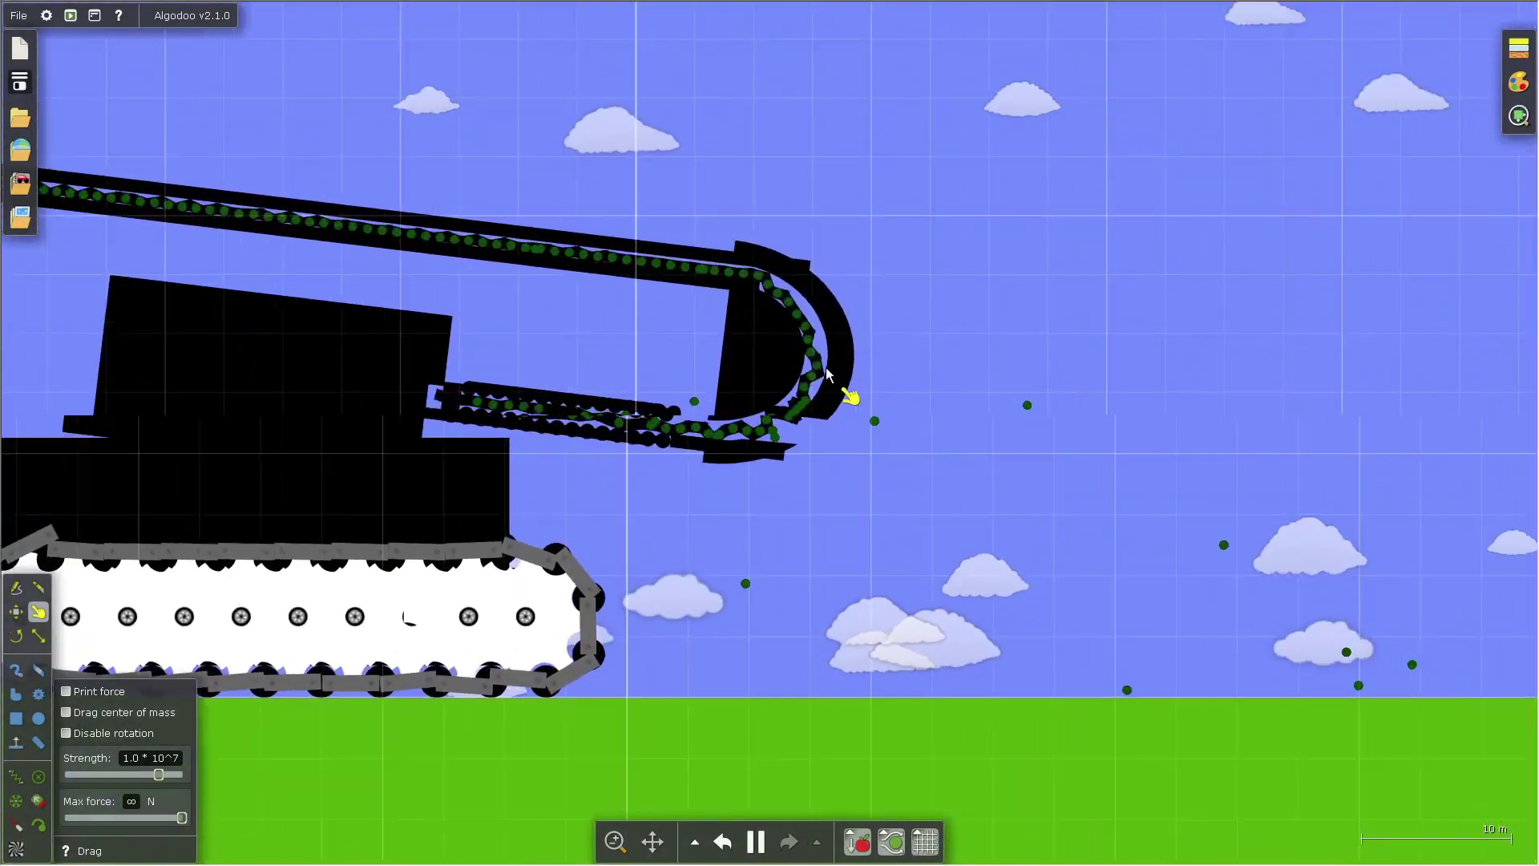
scroll(826, 370, up, 4)
scroll(827, 369, down, 2)
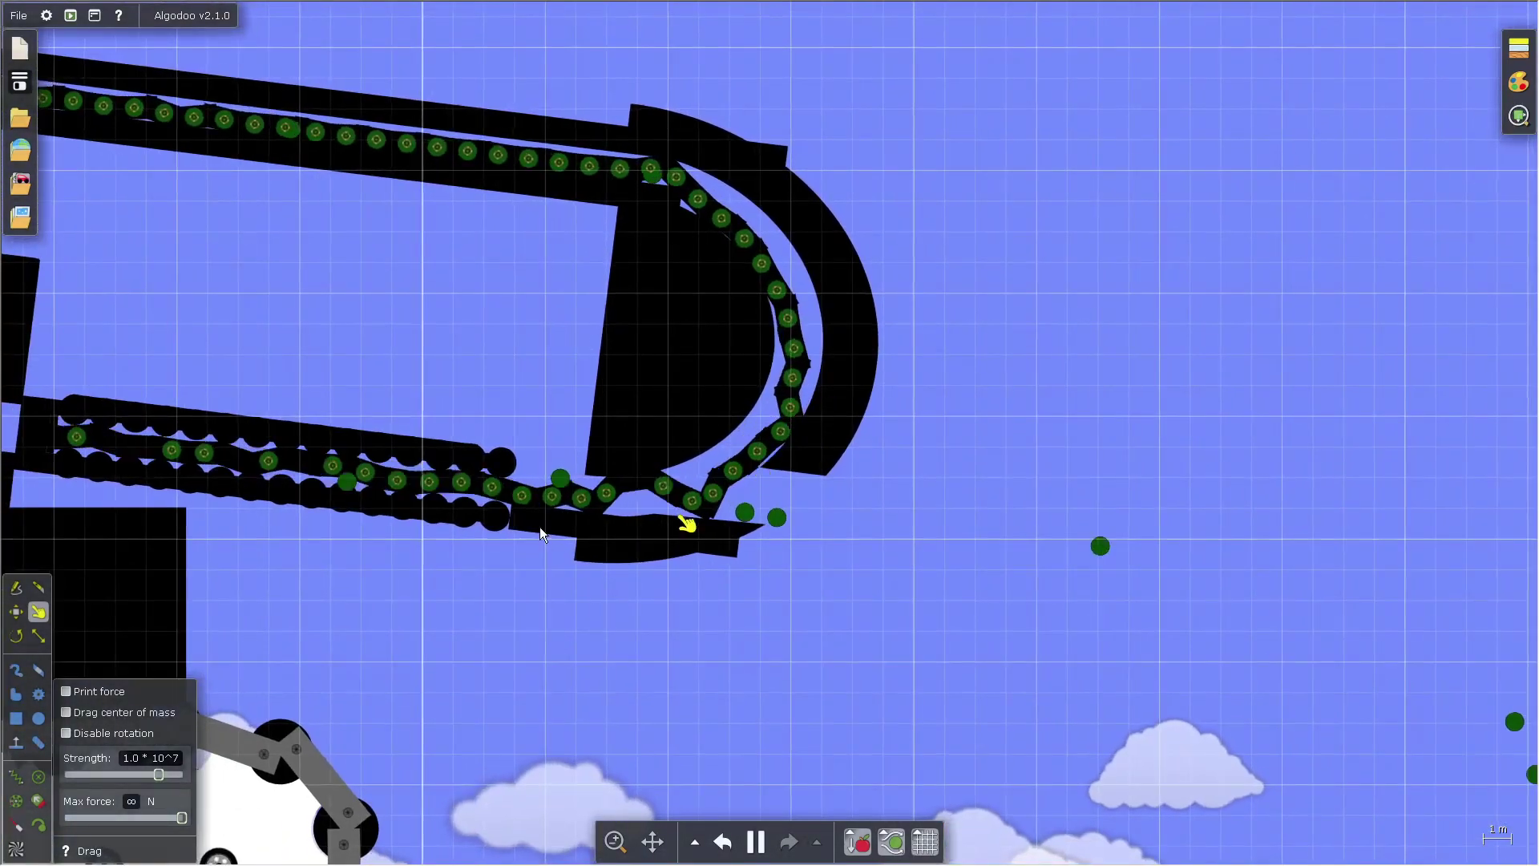
scroll(540, 526, up, 2)
scroll(722, 302, down, 3)
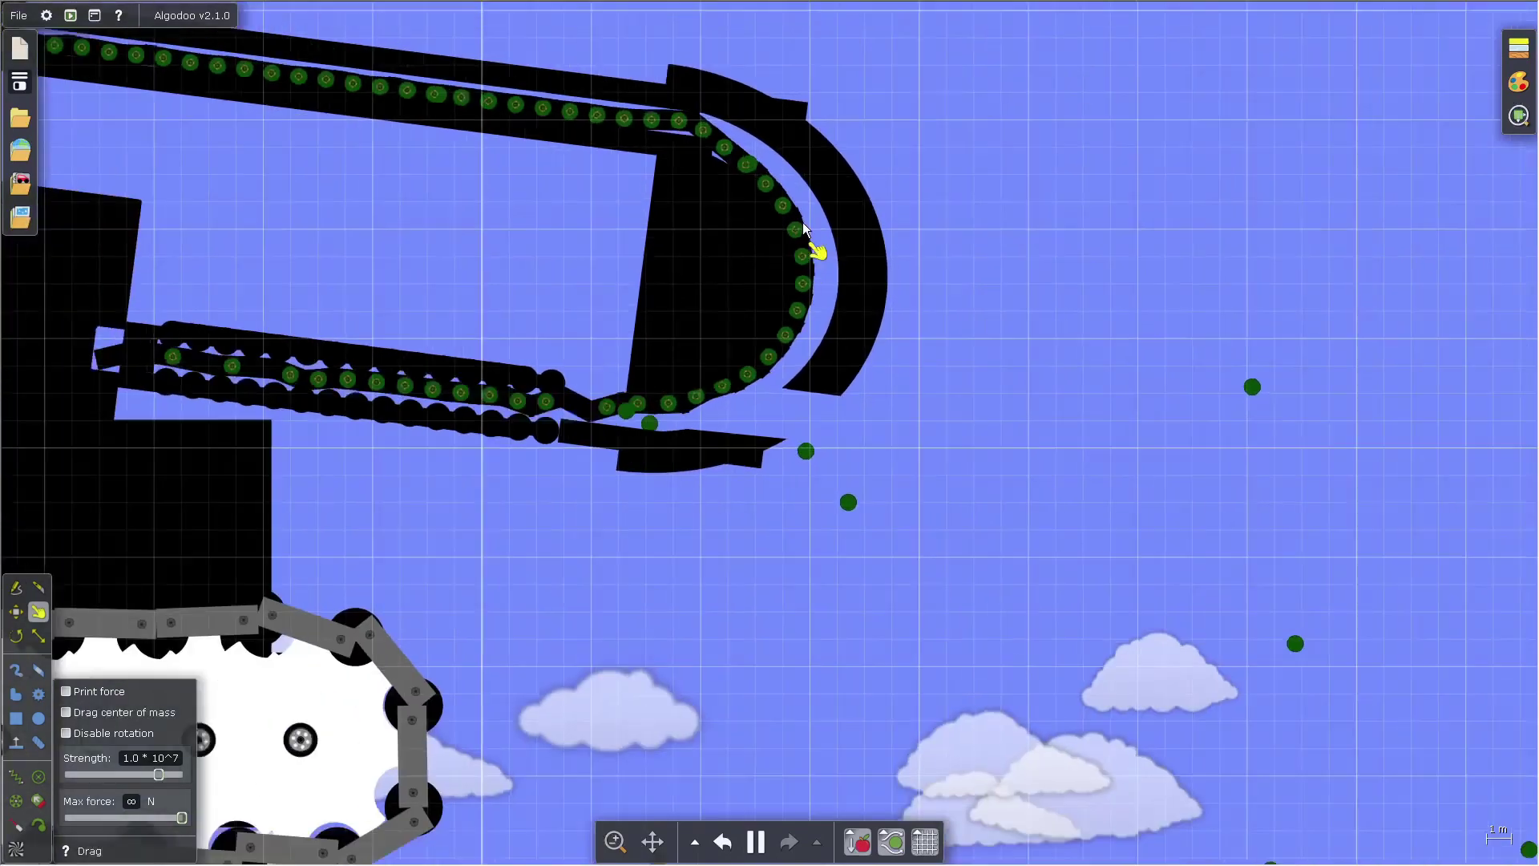
scroll(803, 228, down, 1)
scroll(800, 229, down, 1)
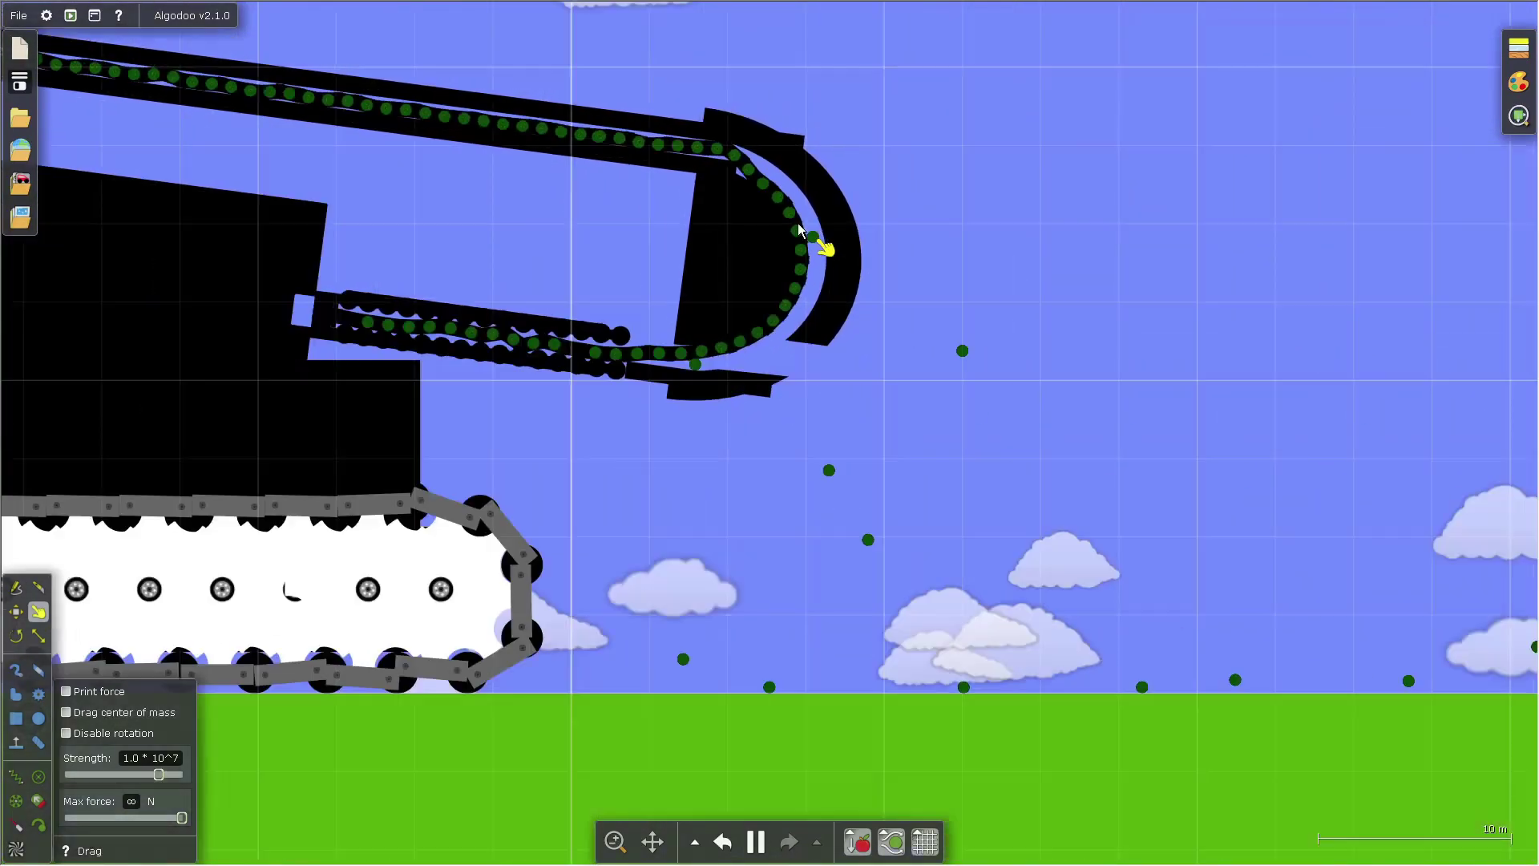
scroll(798, 229, down, 3)
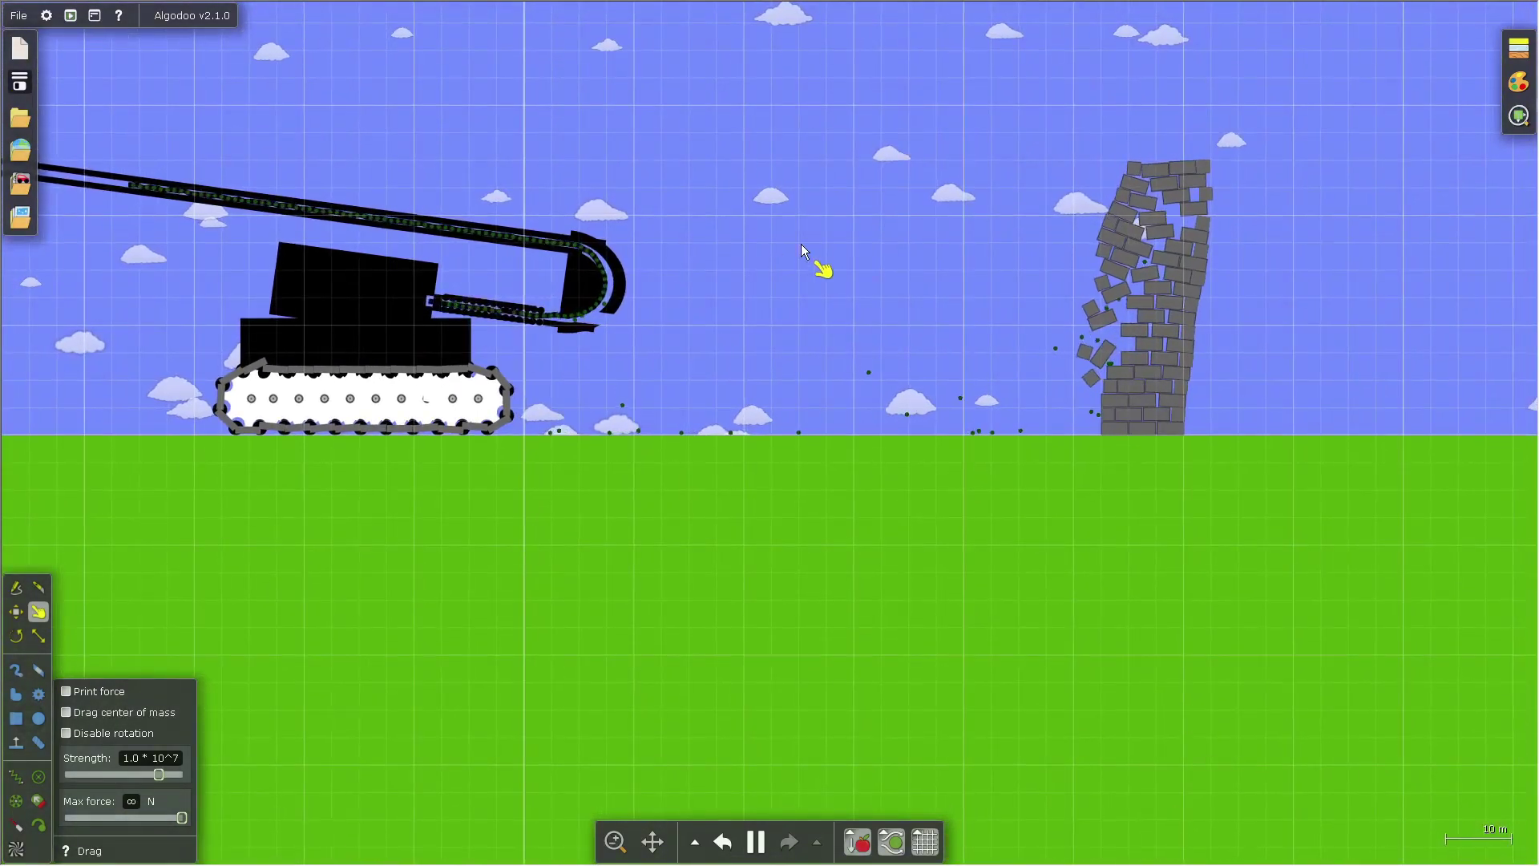
scroll(1168, 430, up, 2)
scroll(1110, 456, up, 2)
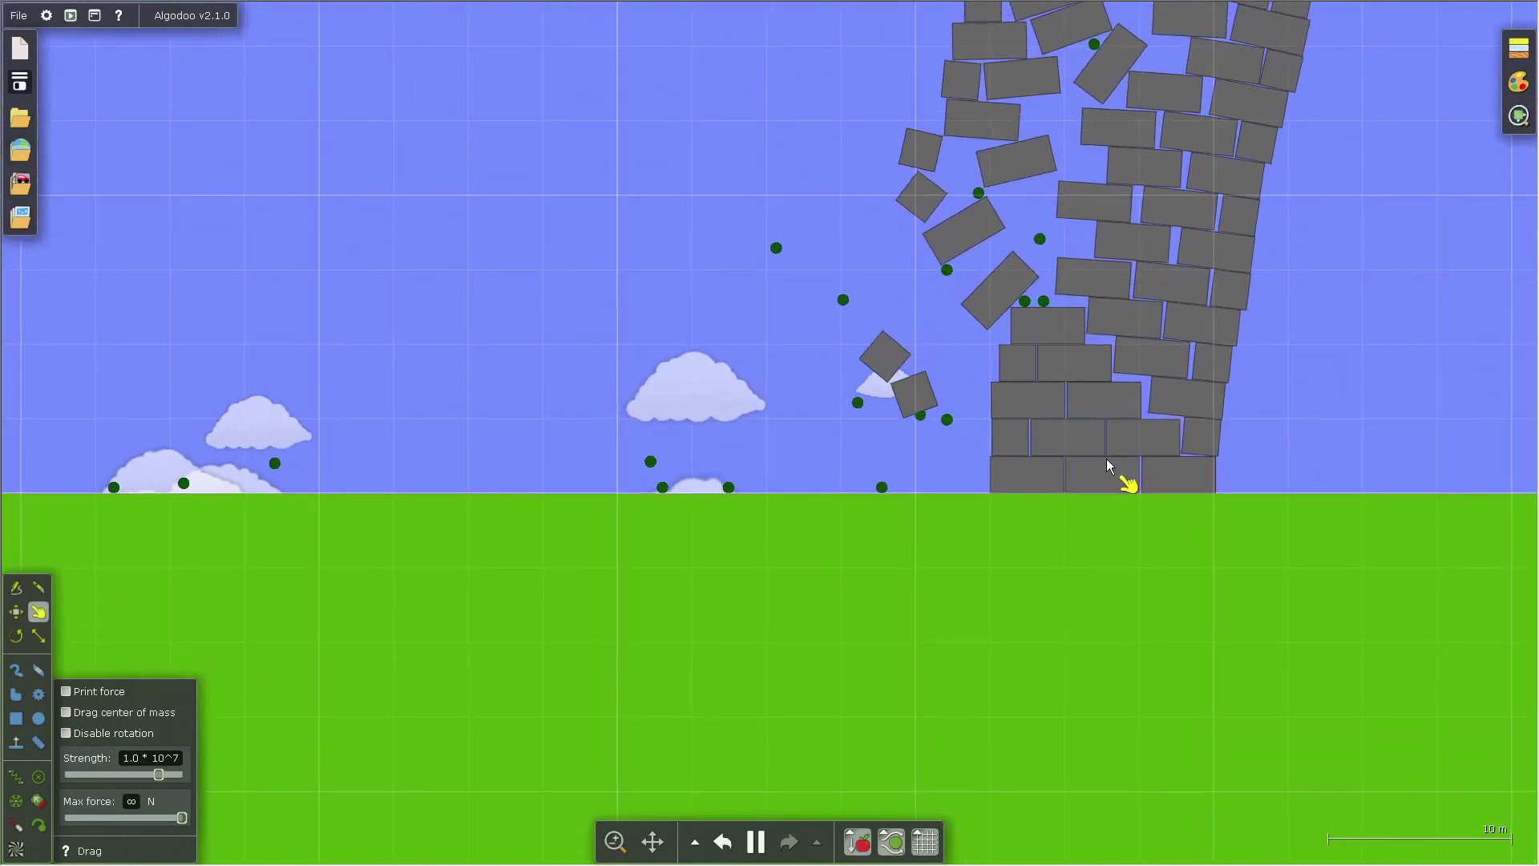
scroll(1106, 457, up, 2)
scroll(1233, 512, up, 1)
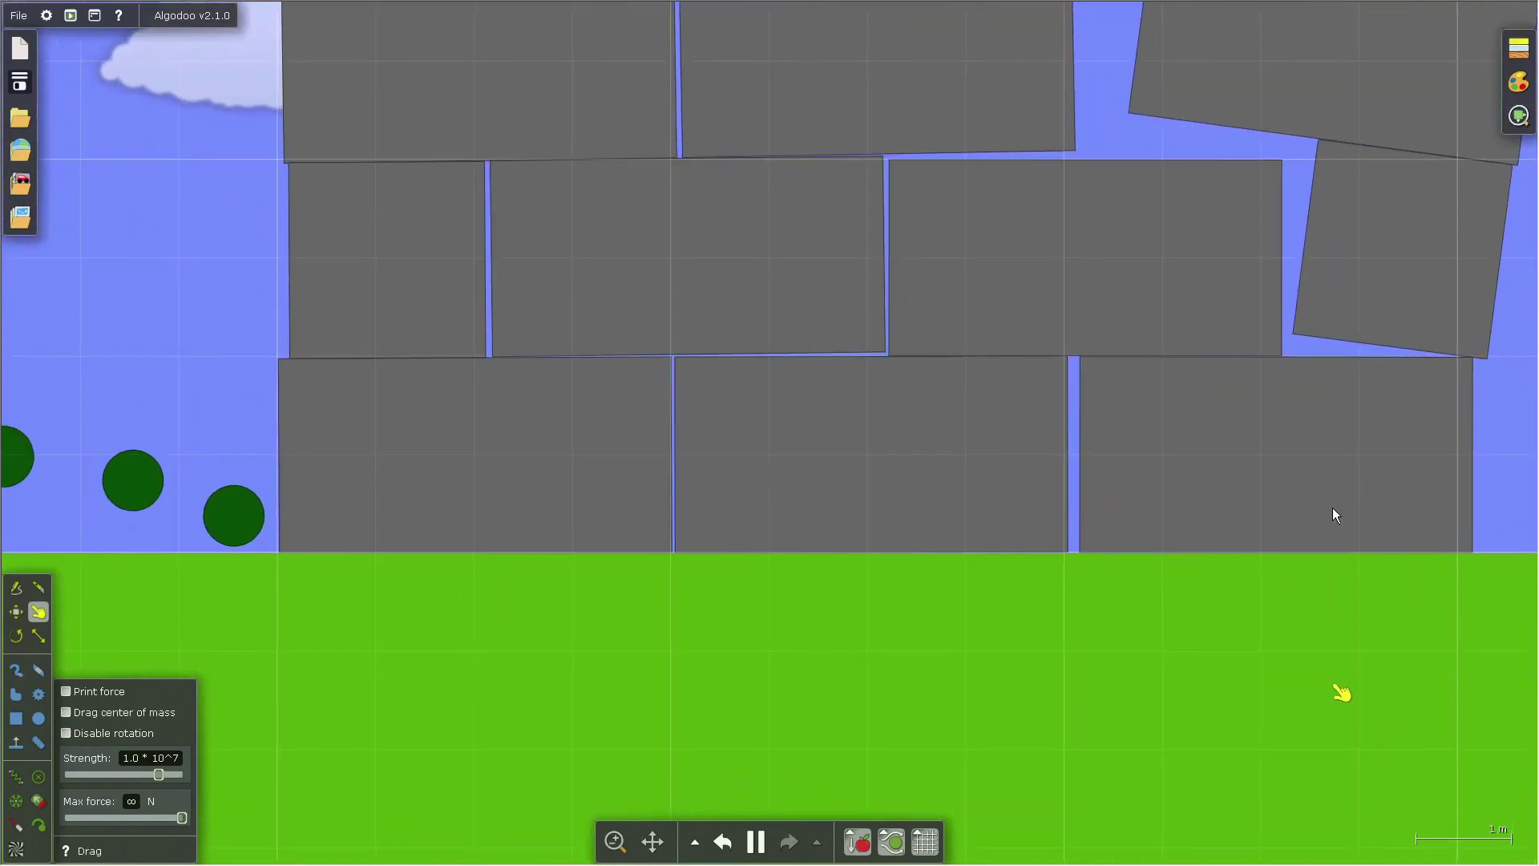
scroll(963, 461, down, 4)
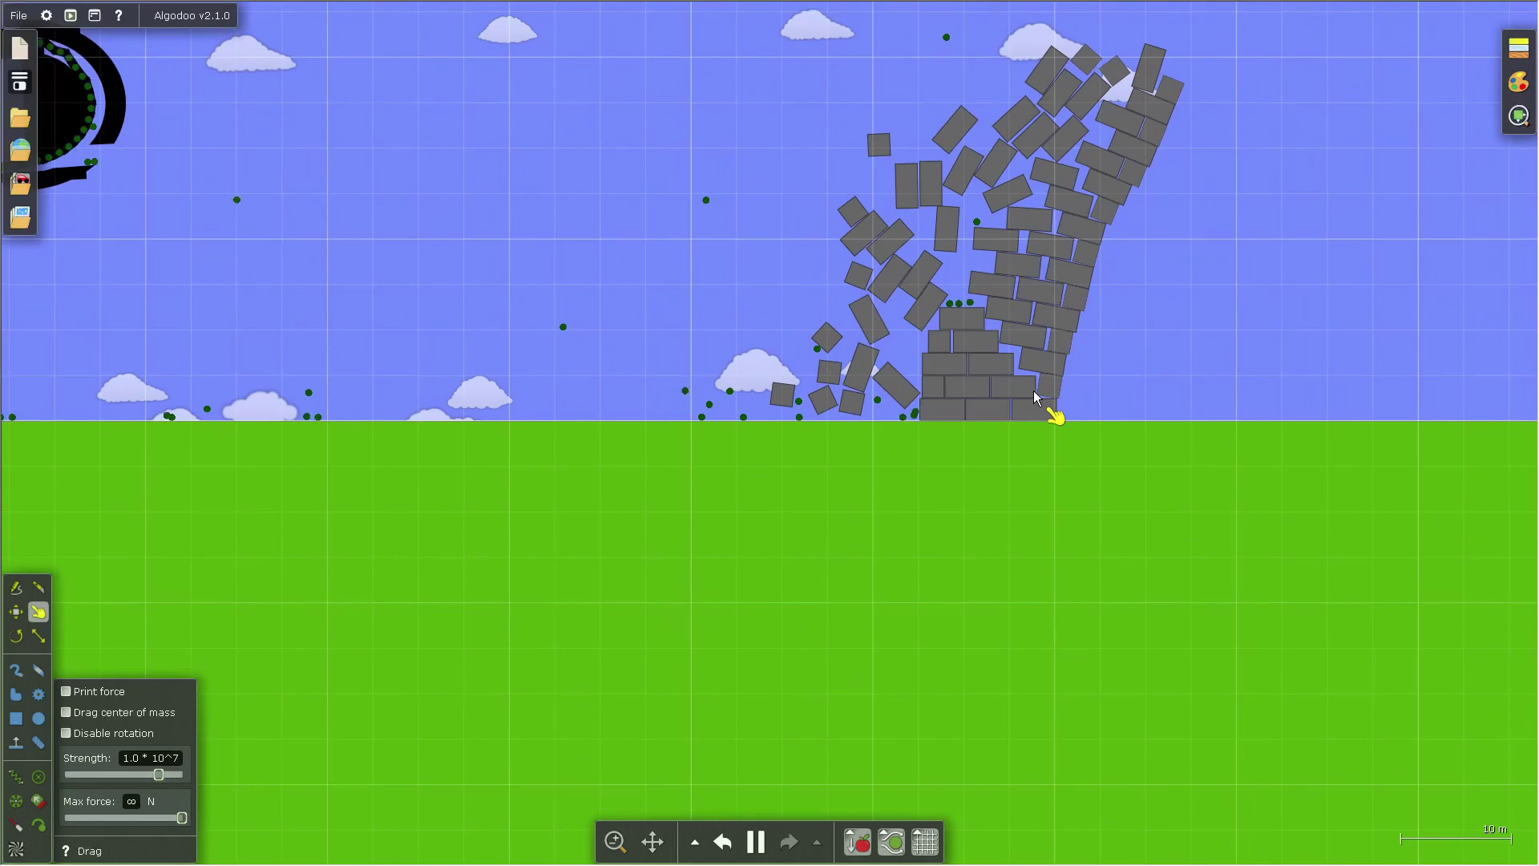
scroll(1034, 391, down, 2)
scroll(1033, 390, down, 1)
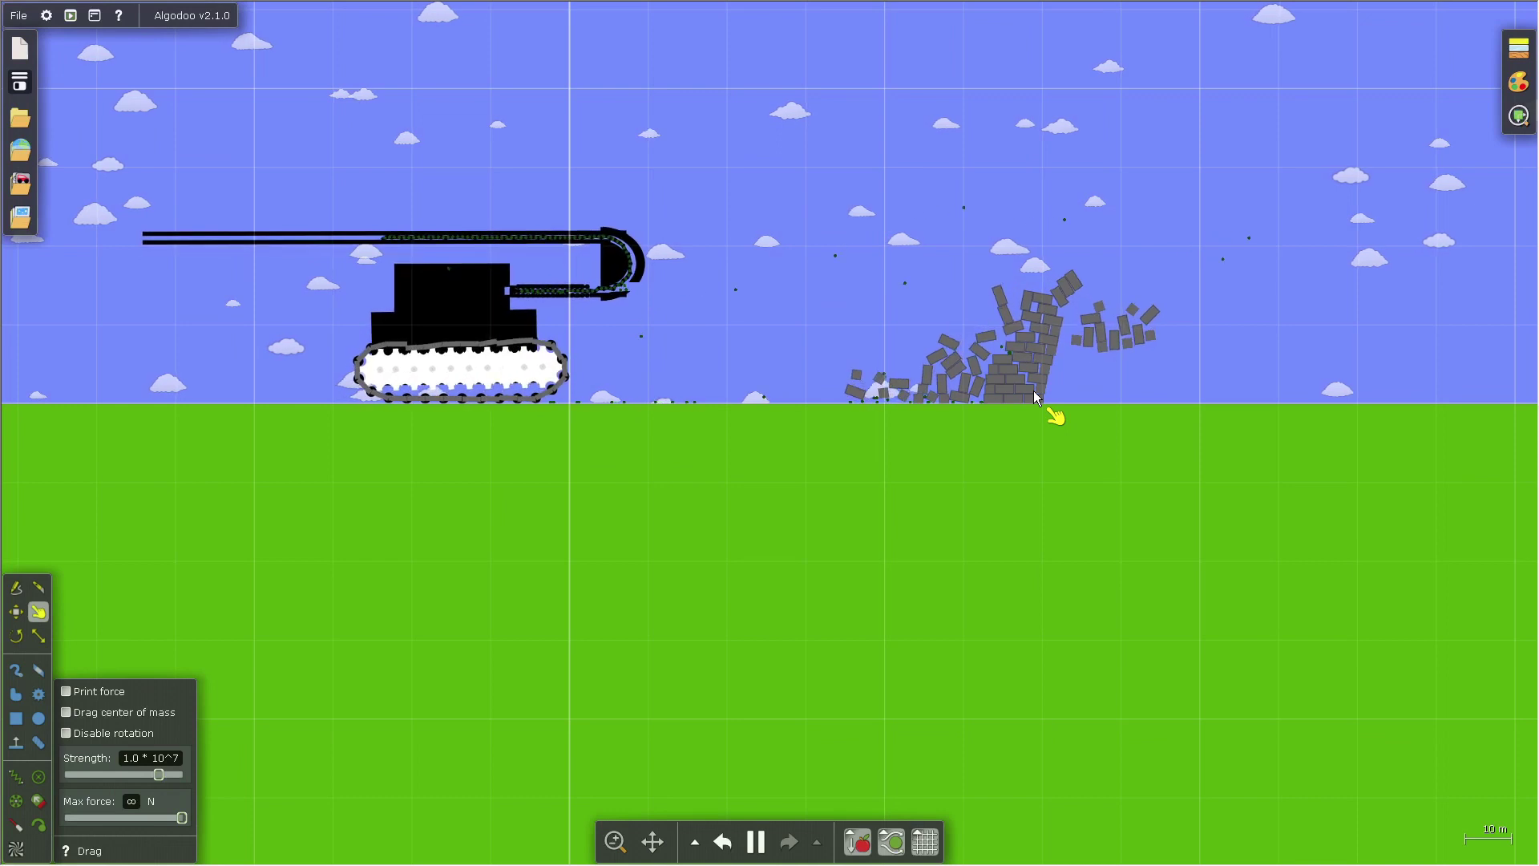
Step: Rewind the scene to its starting state and run the simulation again
click(755, 843)
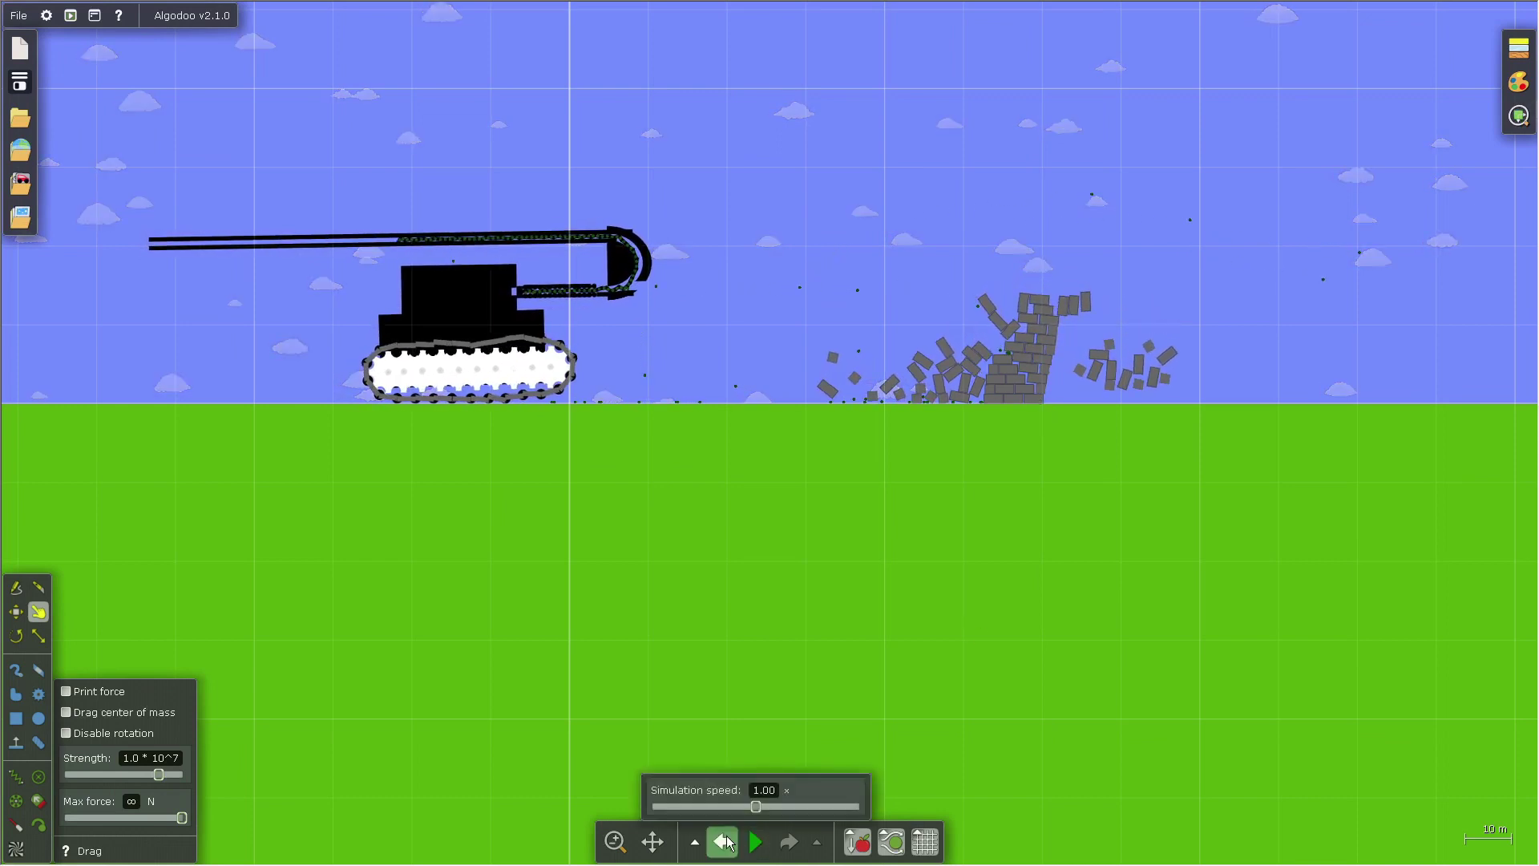
click(755, 842)
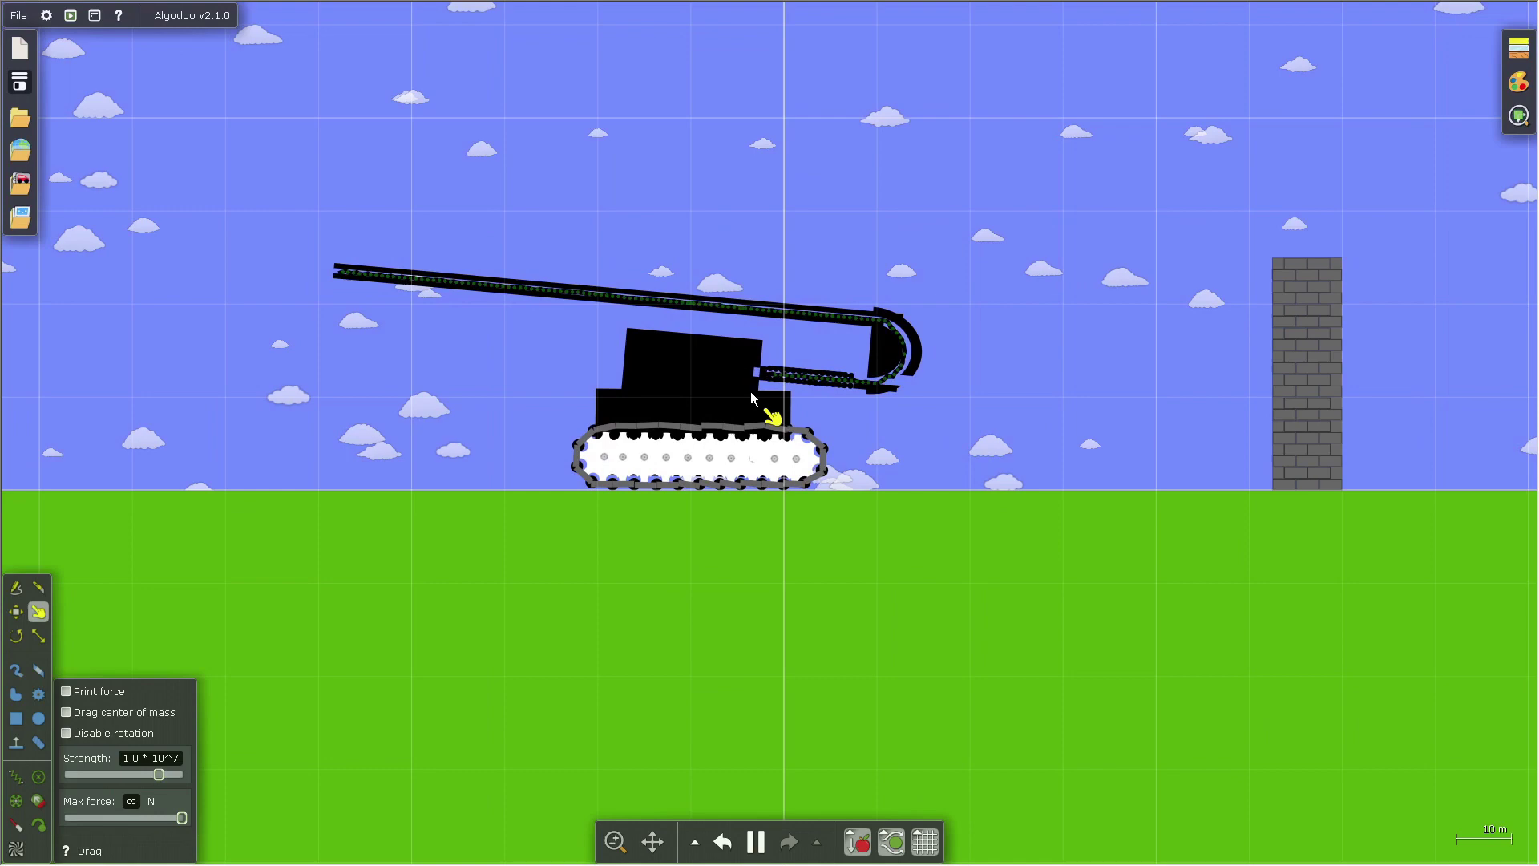
scroll(1525, 418, up, 5)
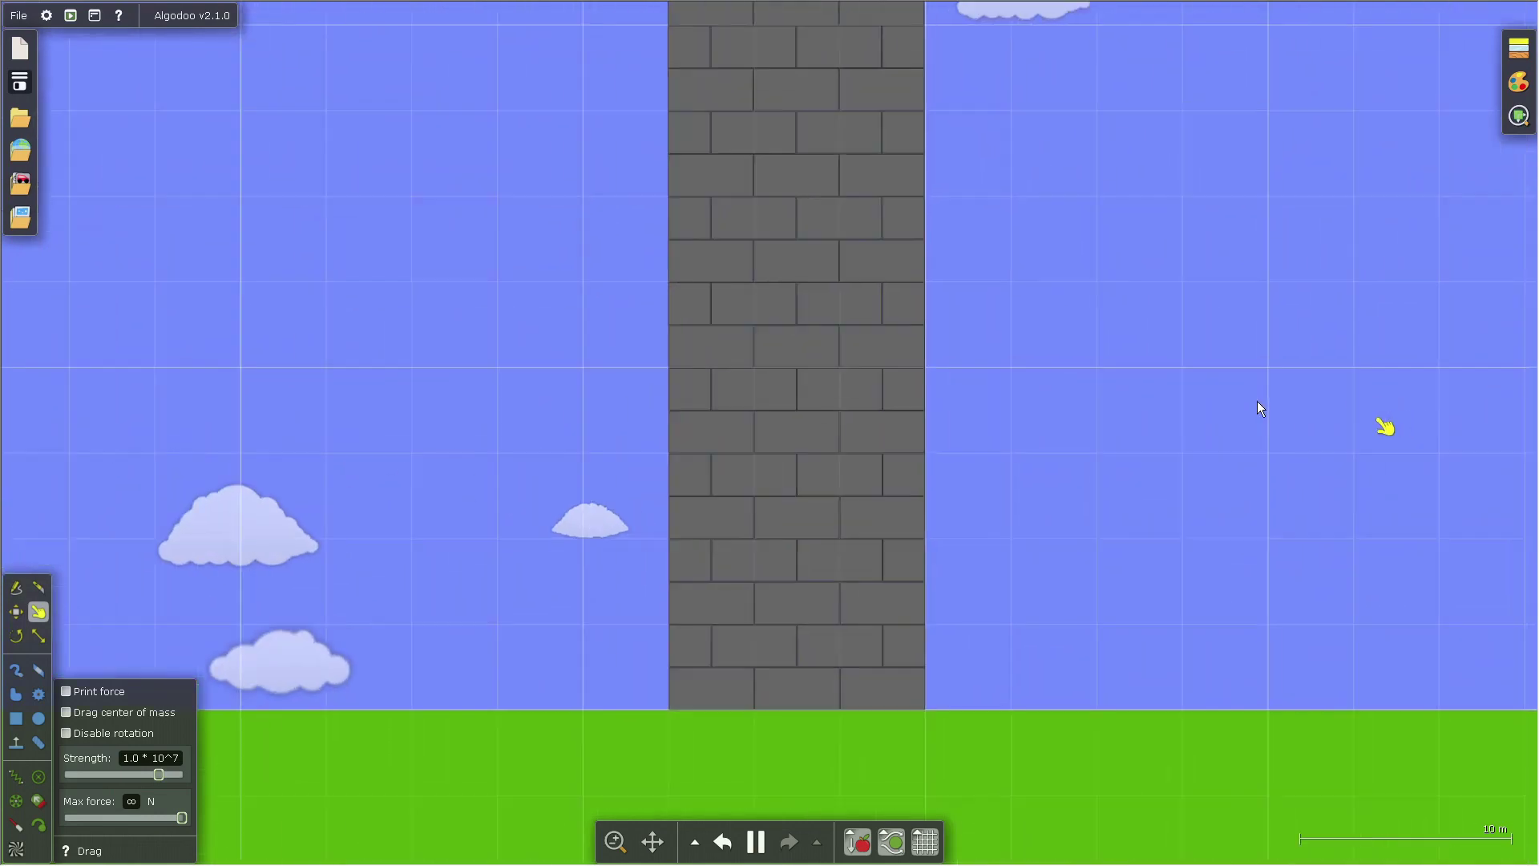
scroll(885, 539, down, 3)
scroll(753, 574, down, 2)
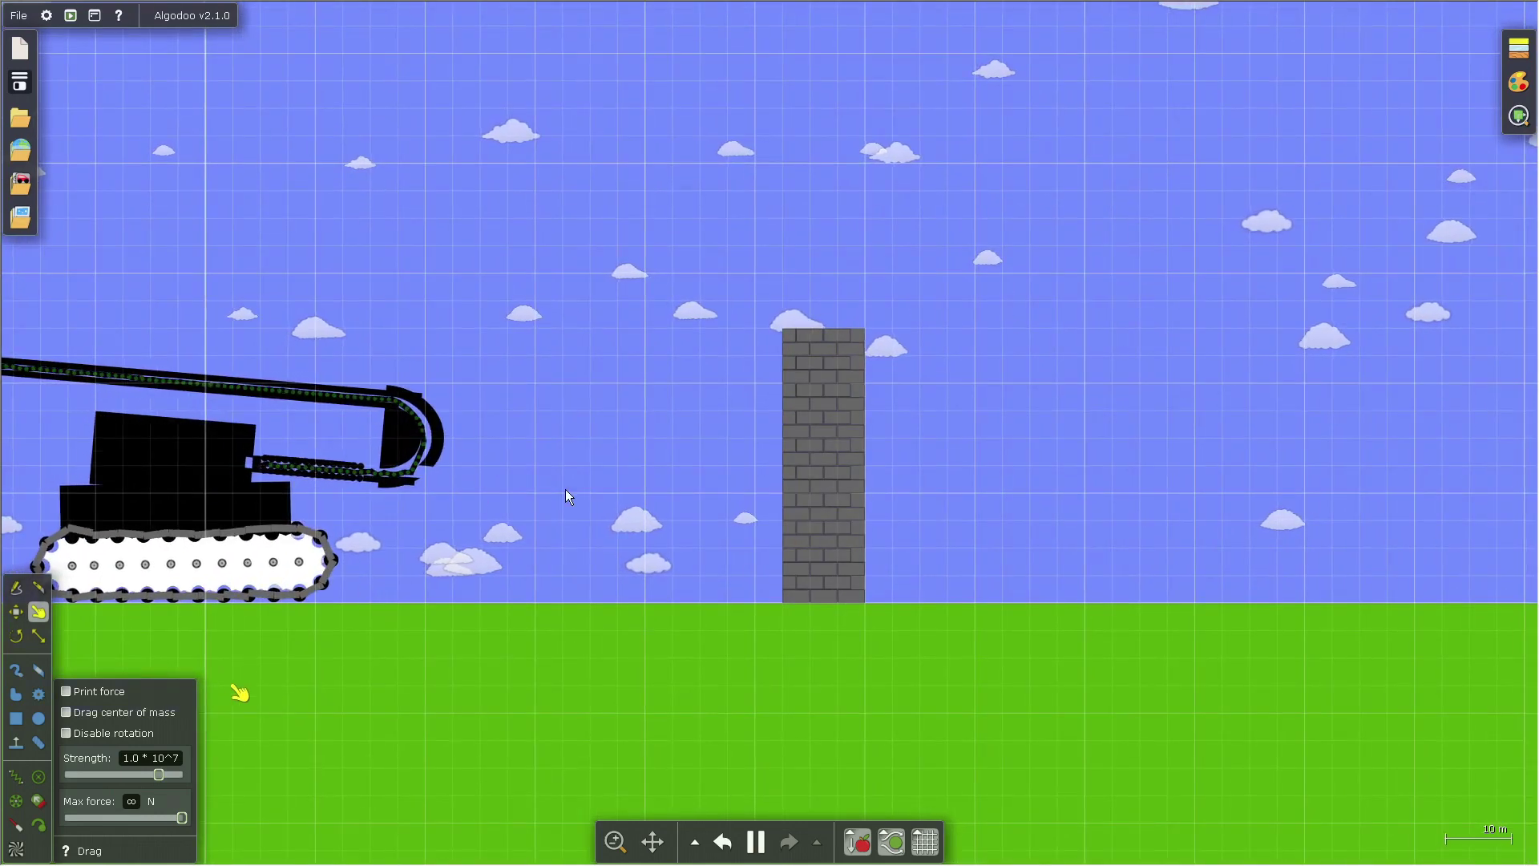
scroll(565, 489, down, 3)
scroll(347, 613, up, 2)
scroll(352, 557, up, 1)
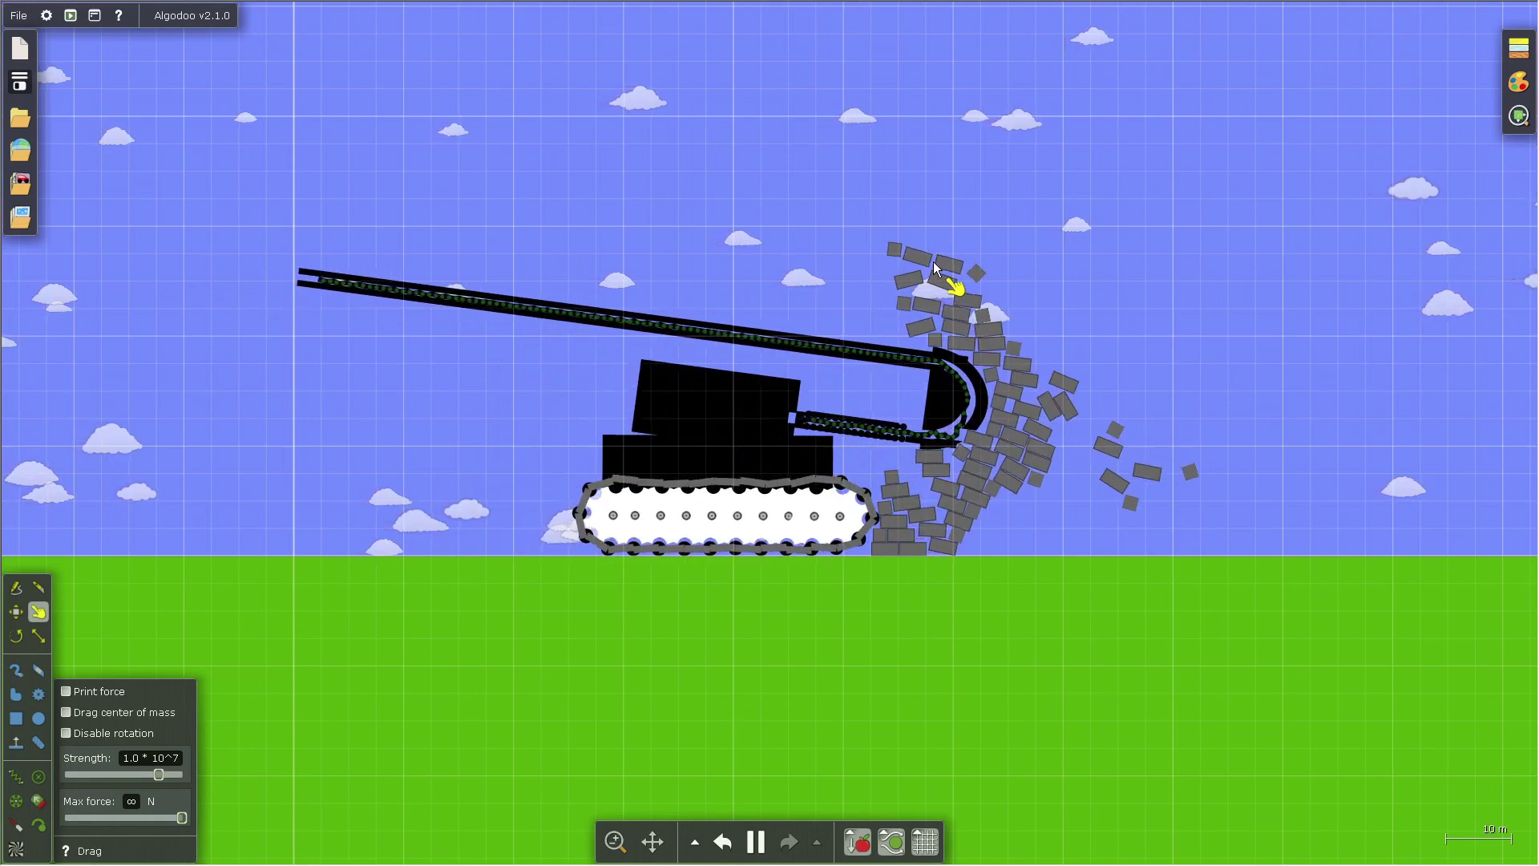
Step: Freehand-draw a large closed polygon hill to the right of the tank, then return to dragging
key(n)
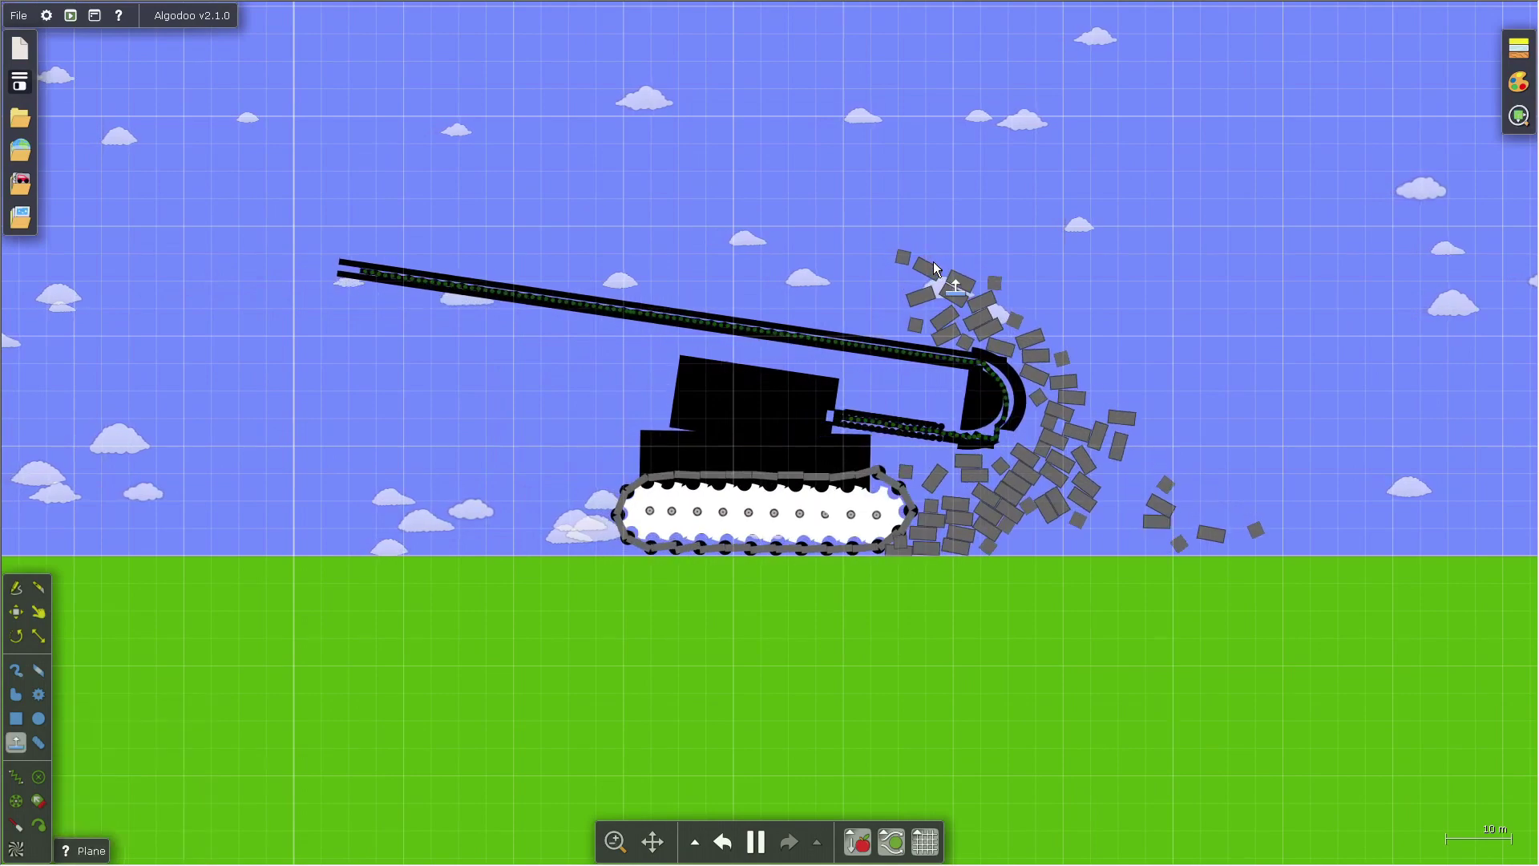
scroll(933, 267, down, 3)
scroll(622, 541, down, 5)
scroll(622, 539, up, 1)
key(p)
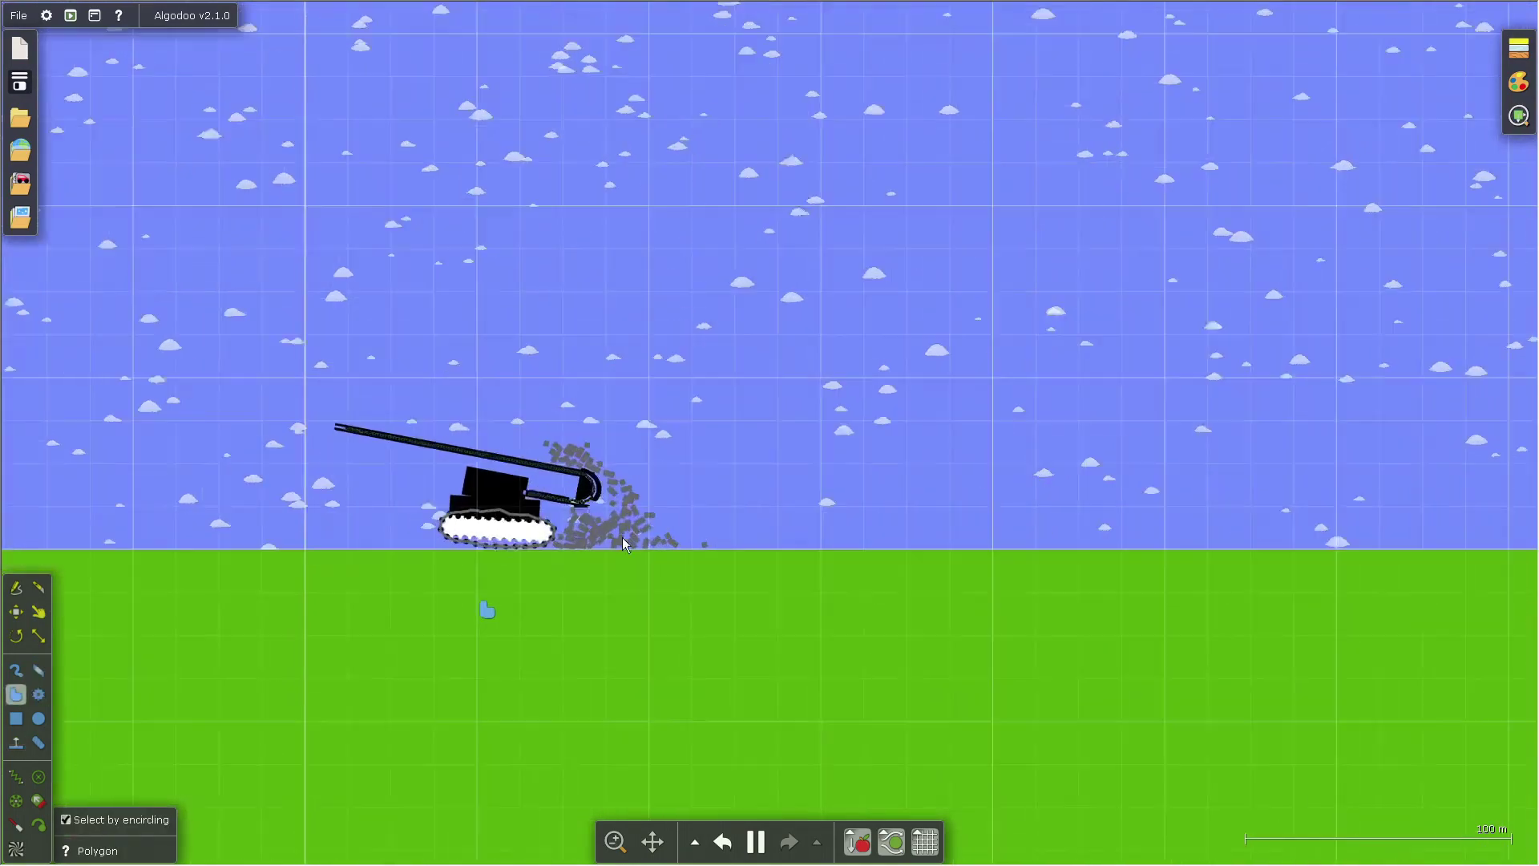
scroll(623, 538, up, 3)
scroll(482, 626, down, 2)
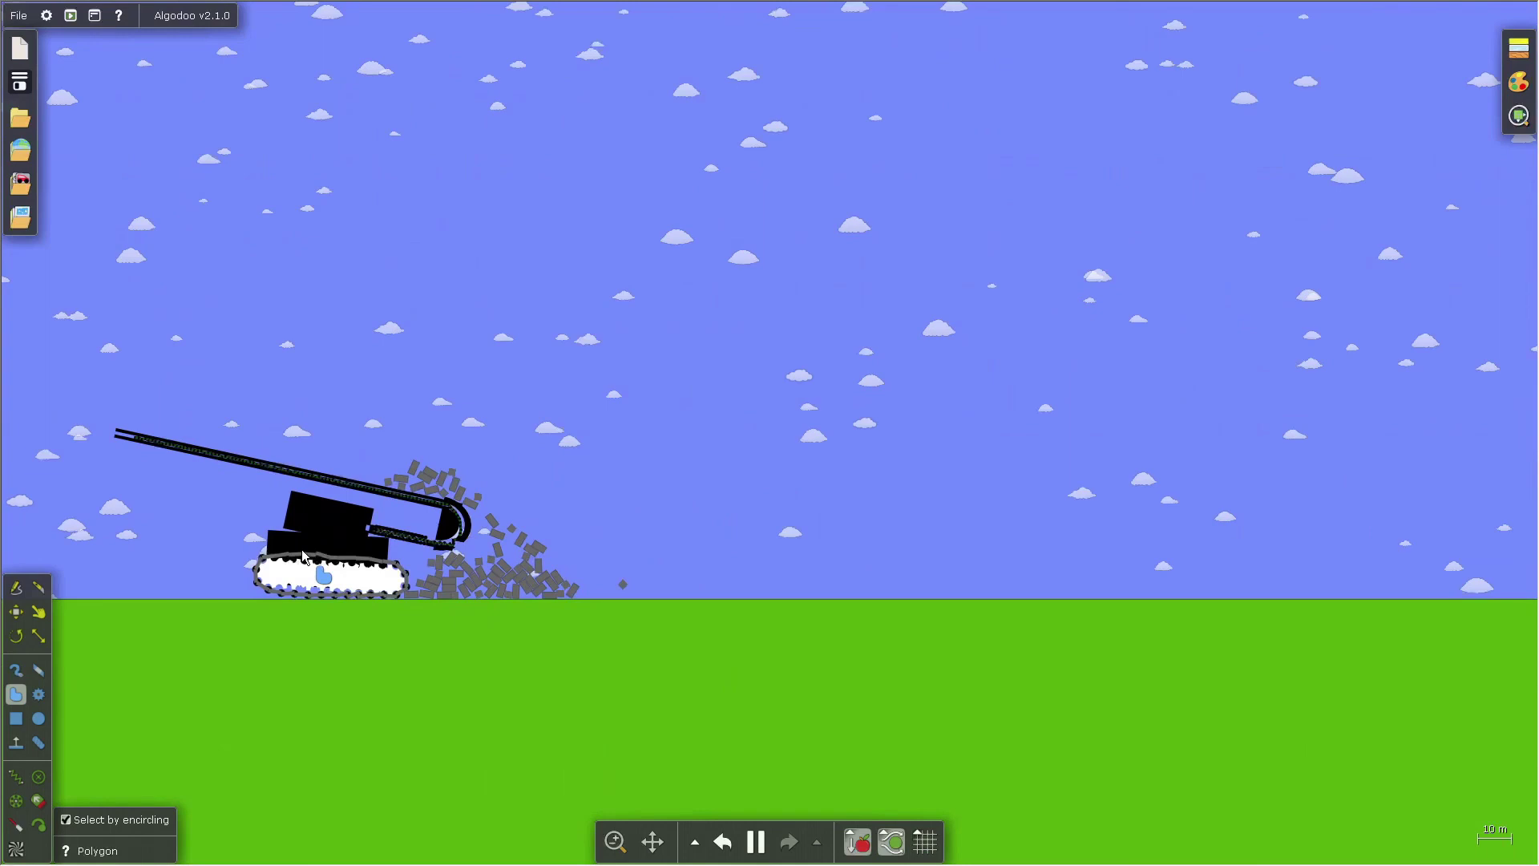
drag(587, 590, 1003, 563)
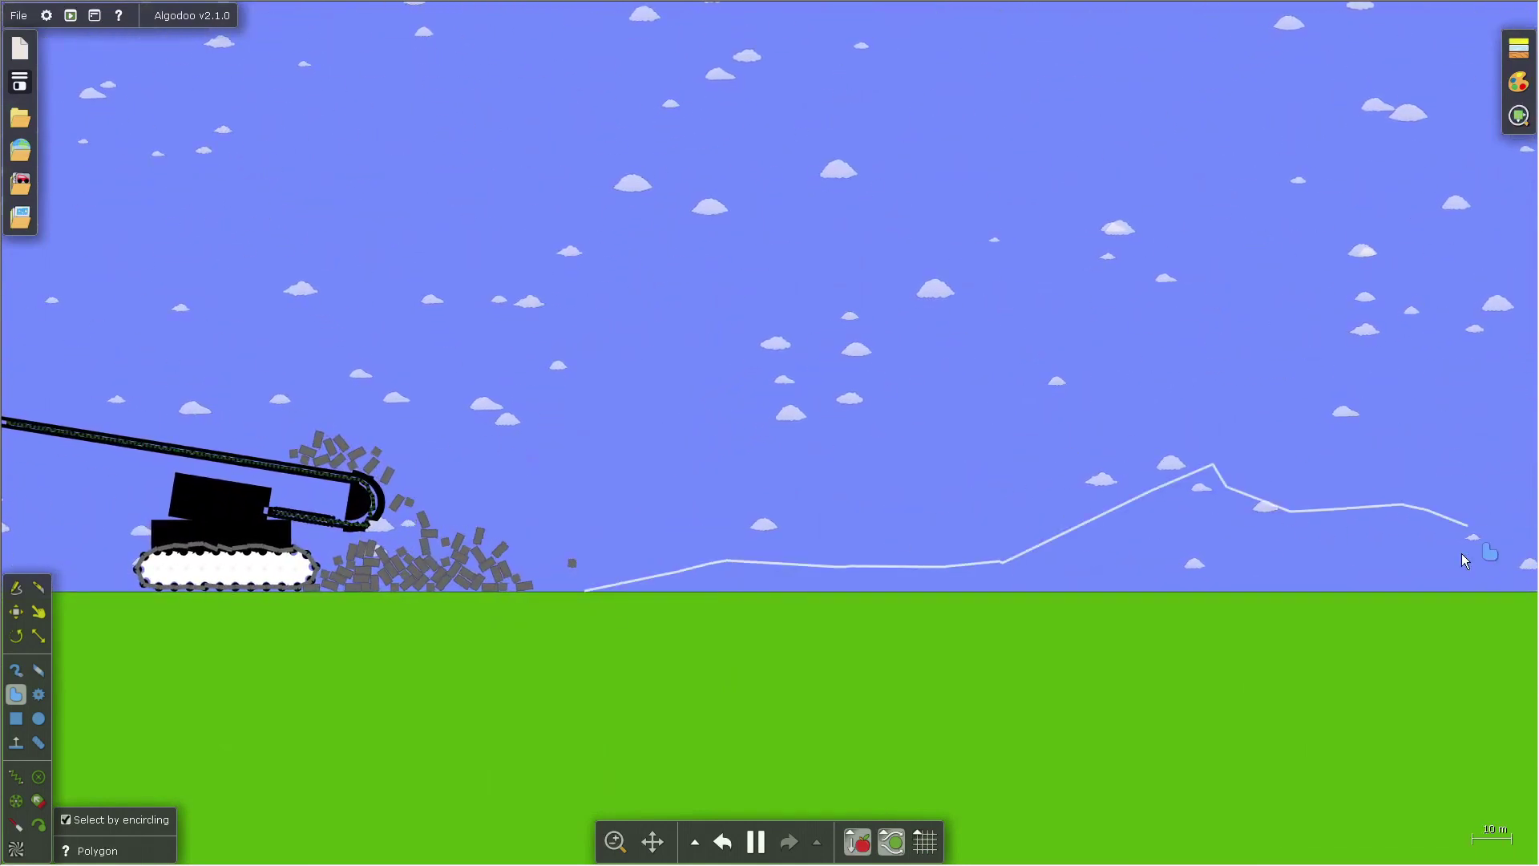
drag(1535, 547, 1536, 548)
key(g)
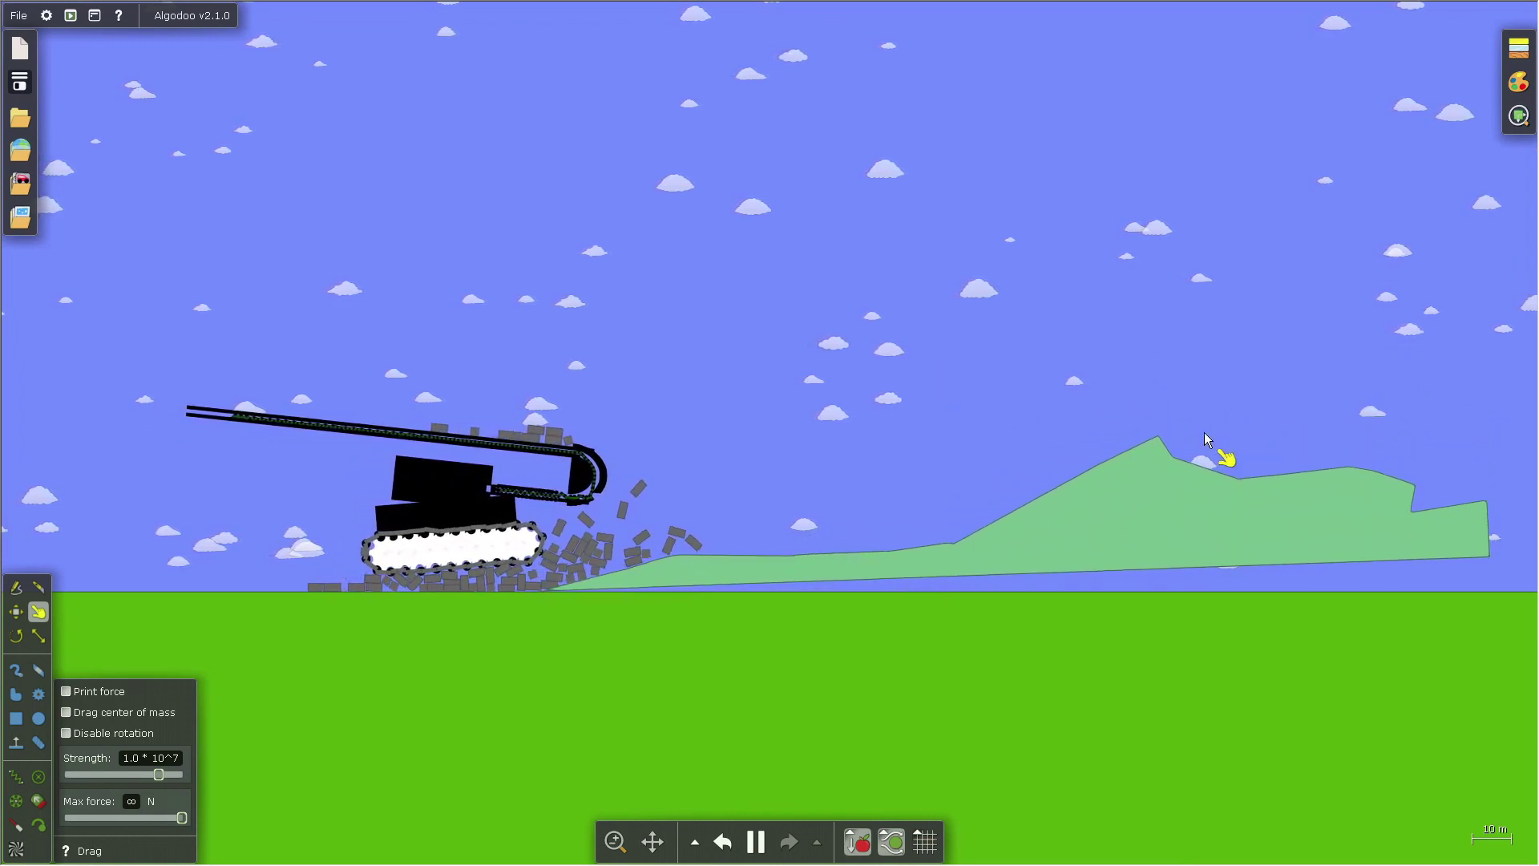
Step: Tilt the green hill upward and glue it to the background
drag(1204, 432, 1408, 447)
right_click(1170, 522)
mouse_move(1236, 788)
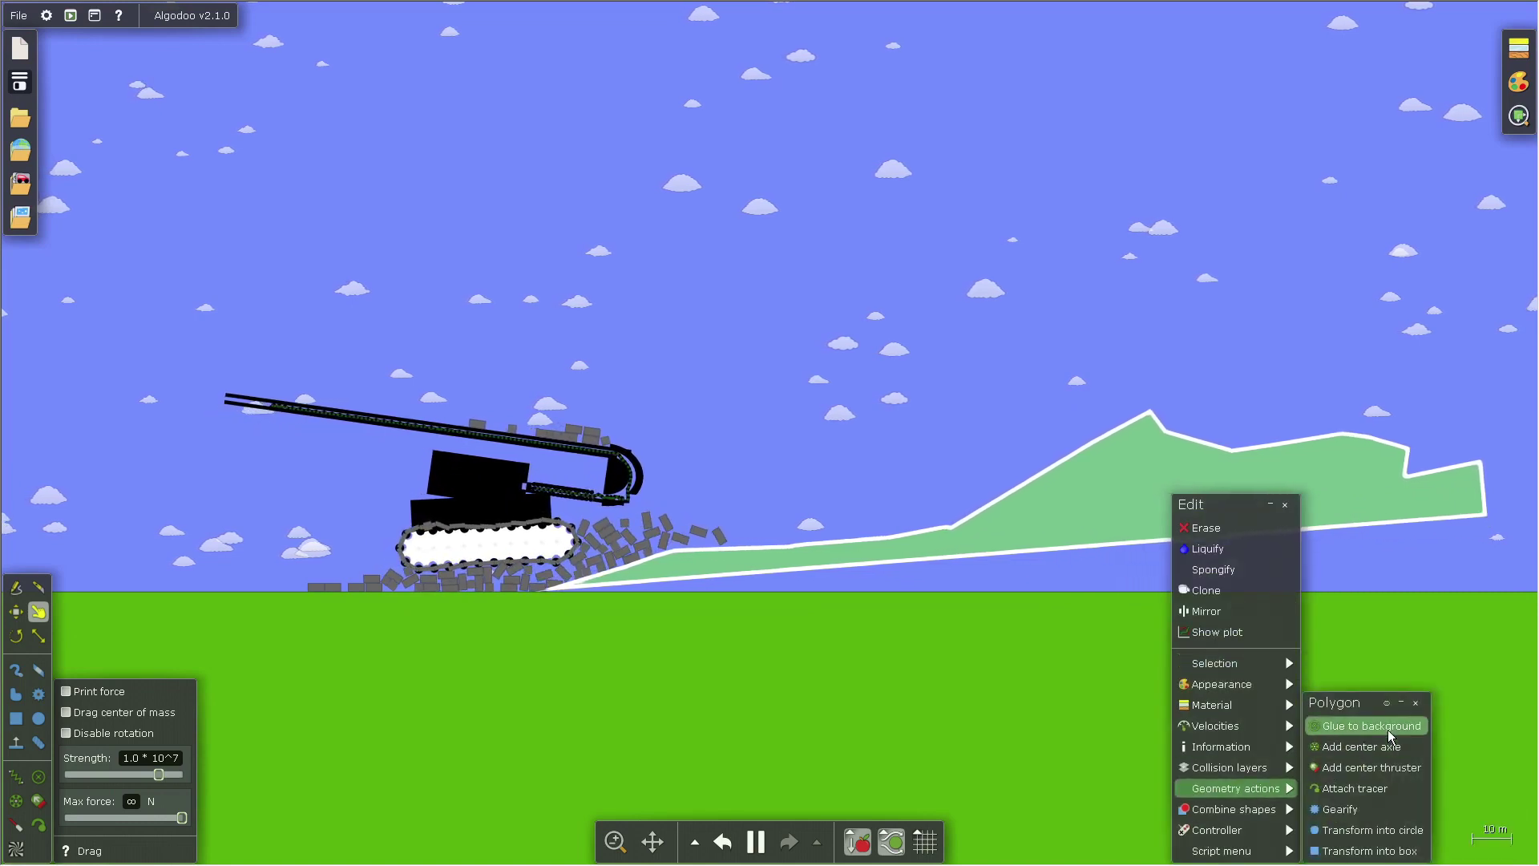
click(1389, 746)
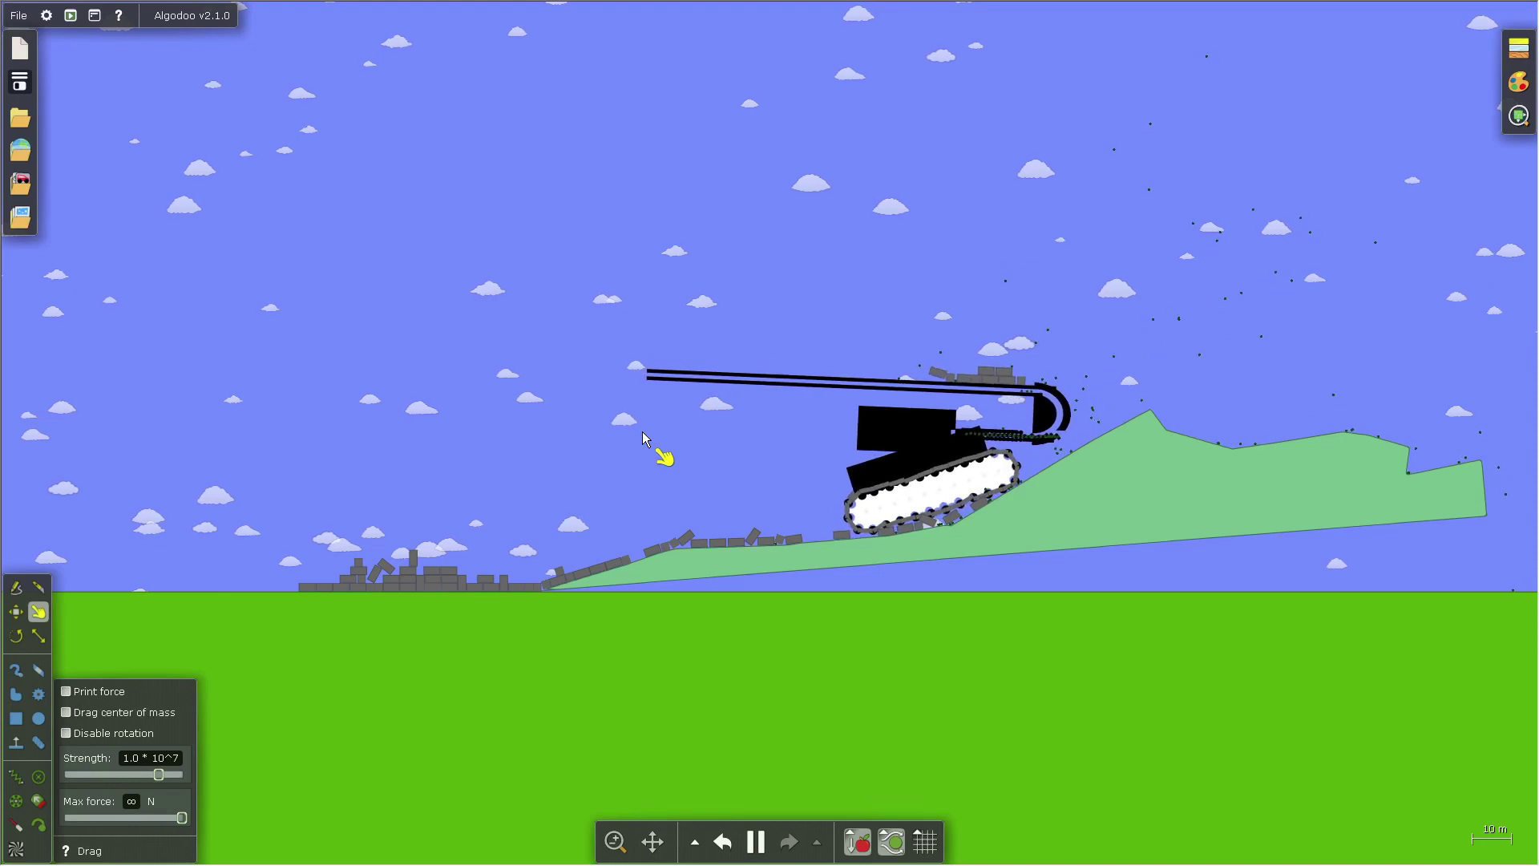
scroll(1146, 411, up, 3)
scroll(1005, 511, up, 3)
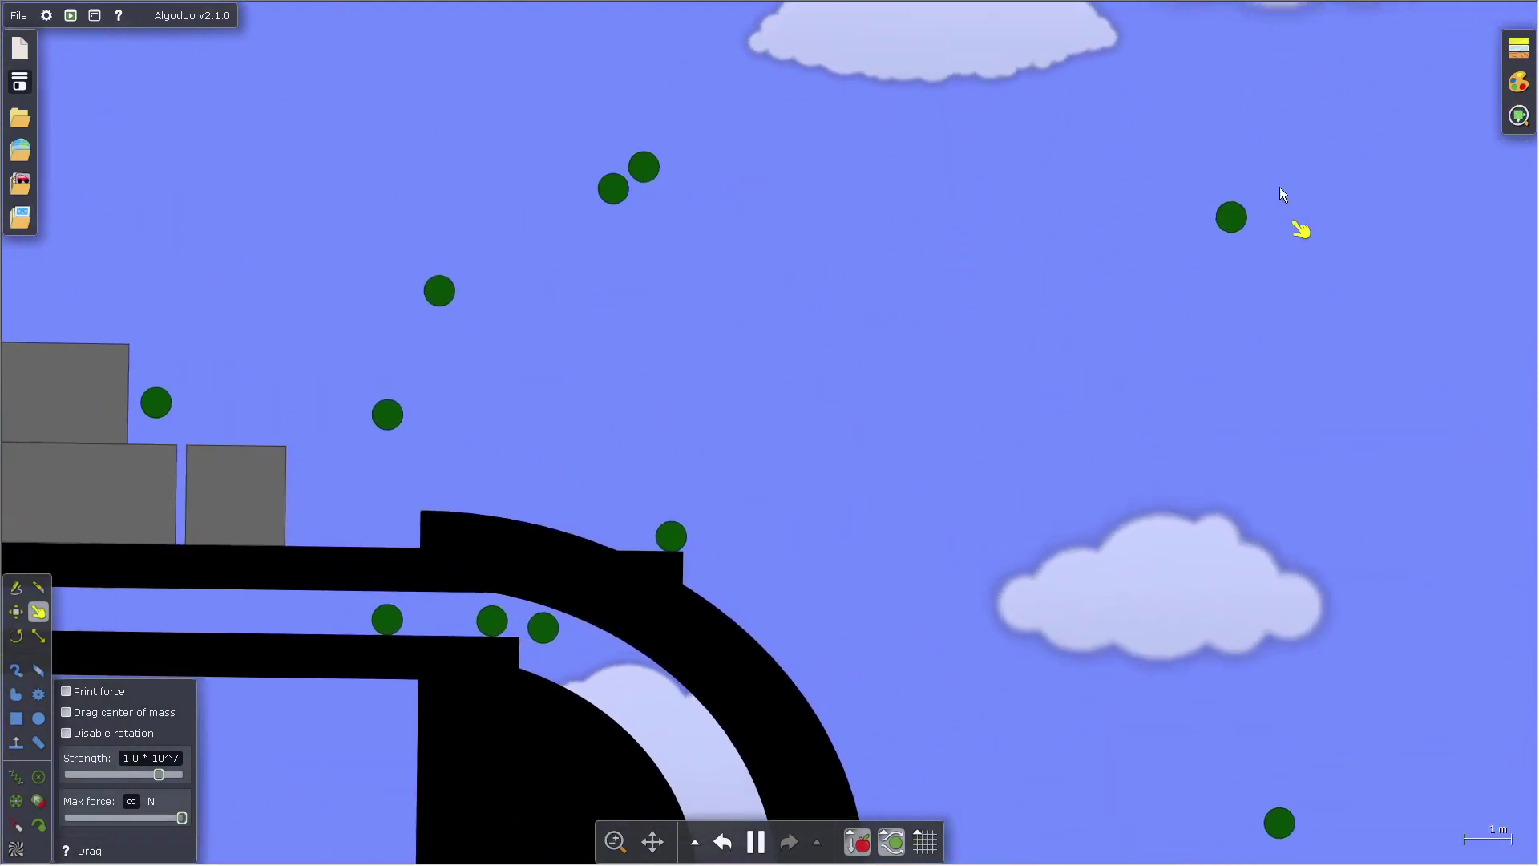
scroll(1207, 180, down, 5)
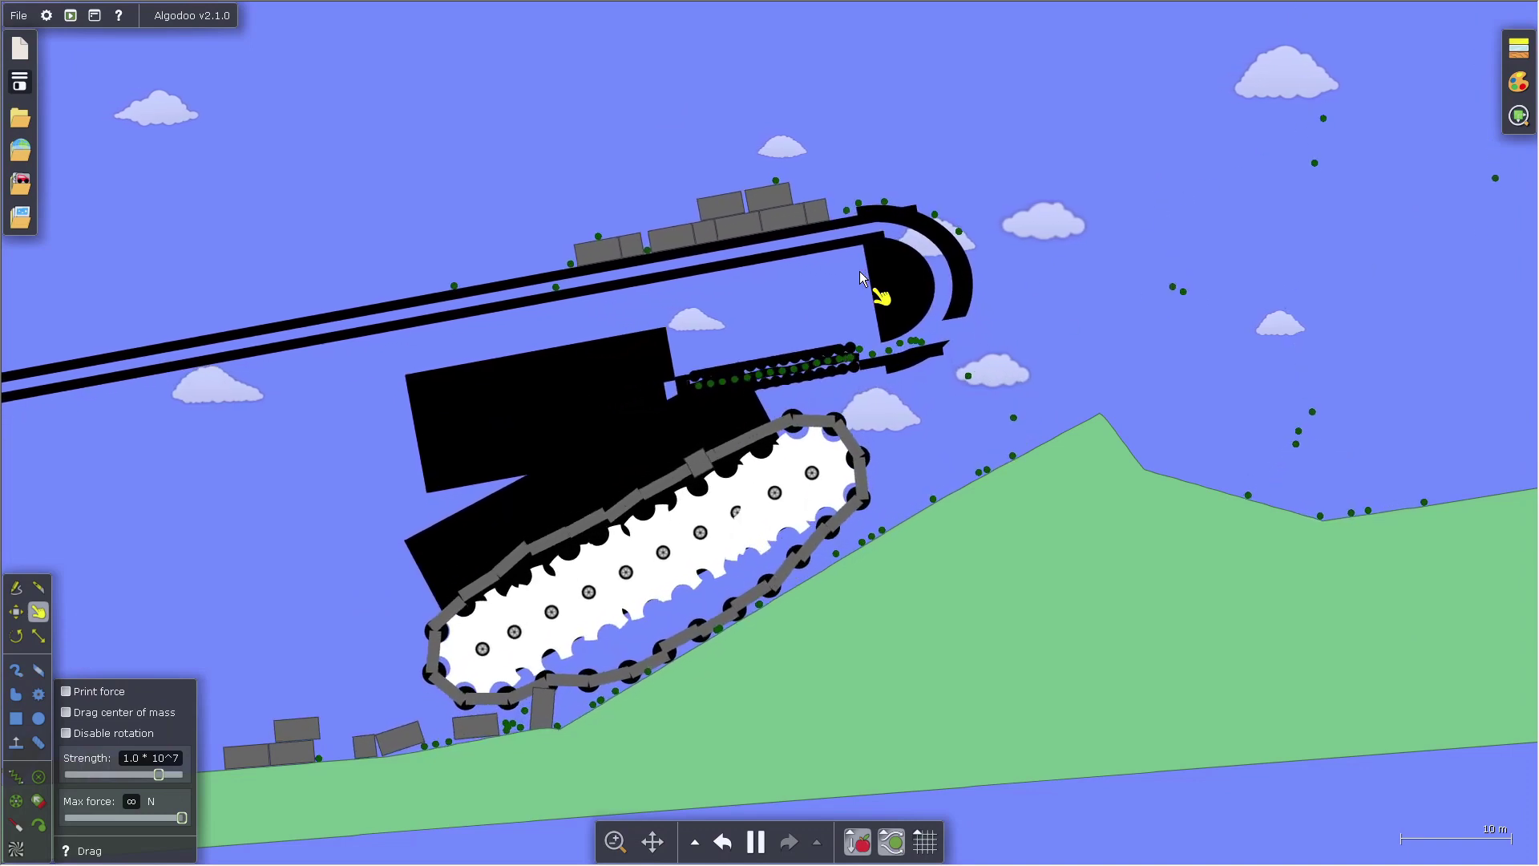
scroll(860, 271, down, 2)
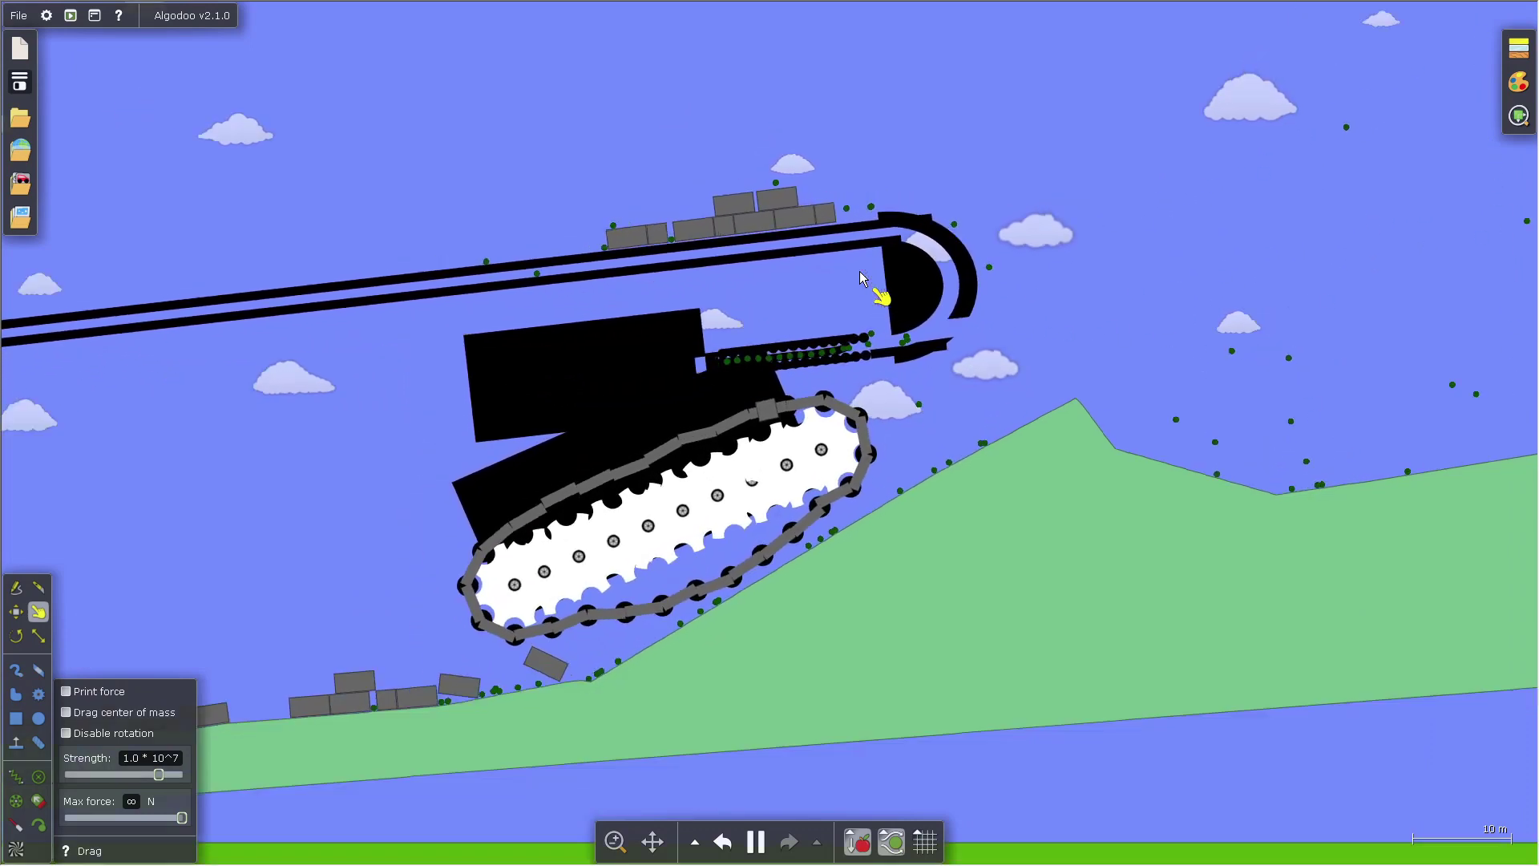
scroll(860, 272, down, 3)
scroll(860, 273, up, 2)
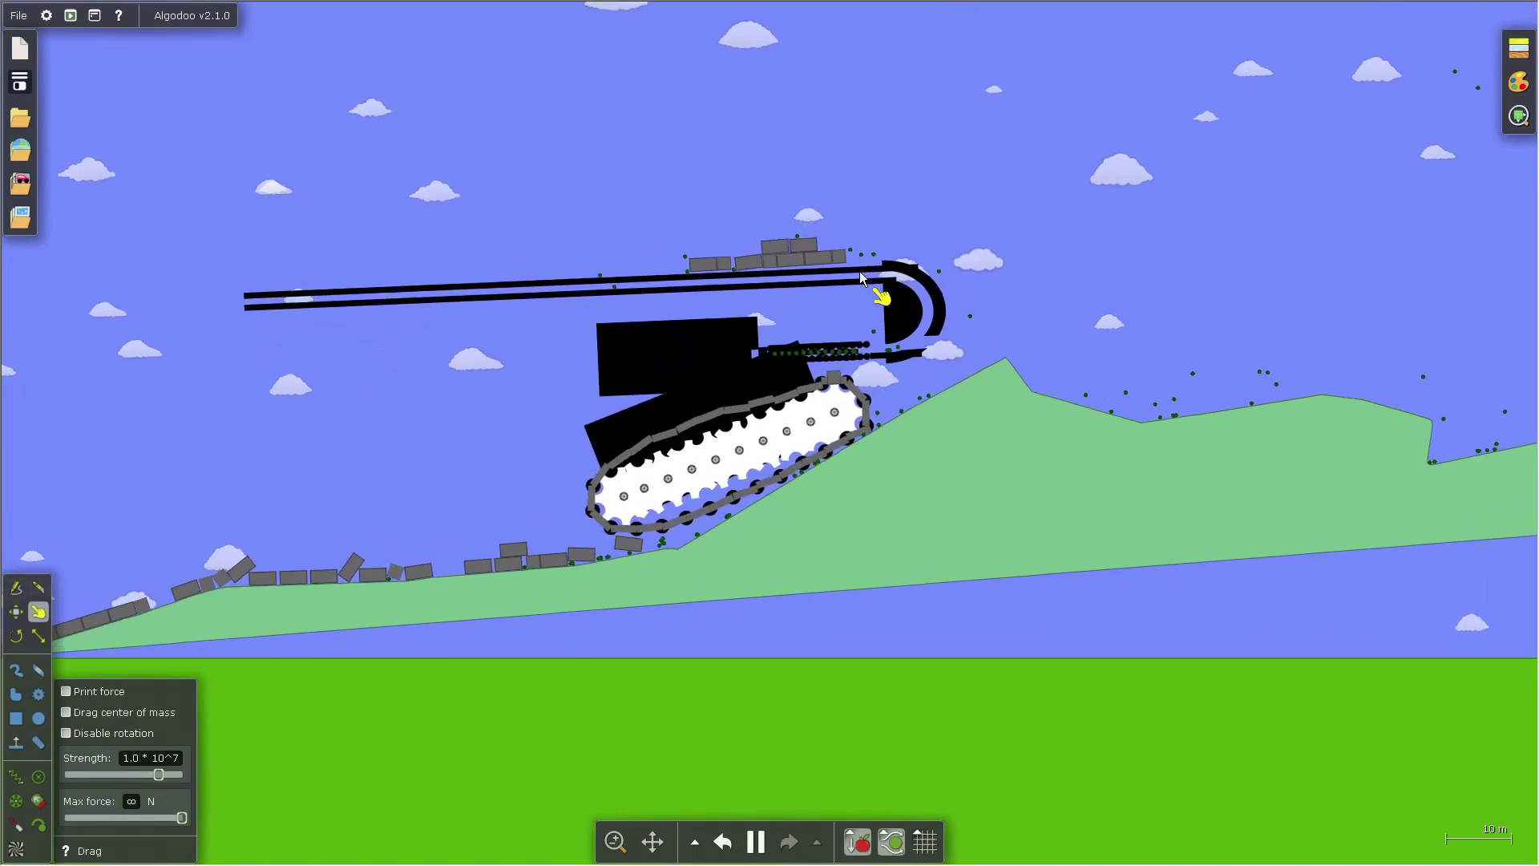
Step: Raise the green hill's material friction to 1.90
right_click(903, 465)
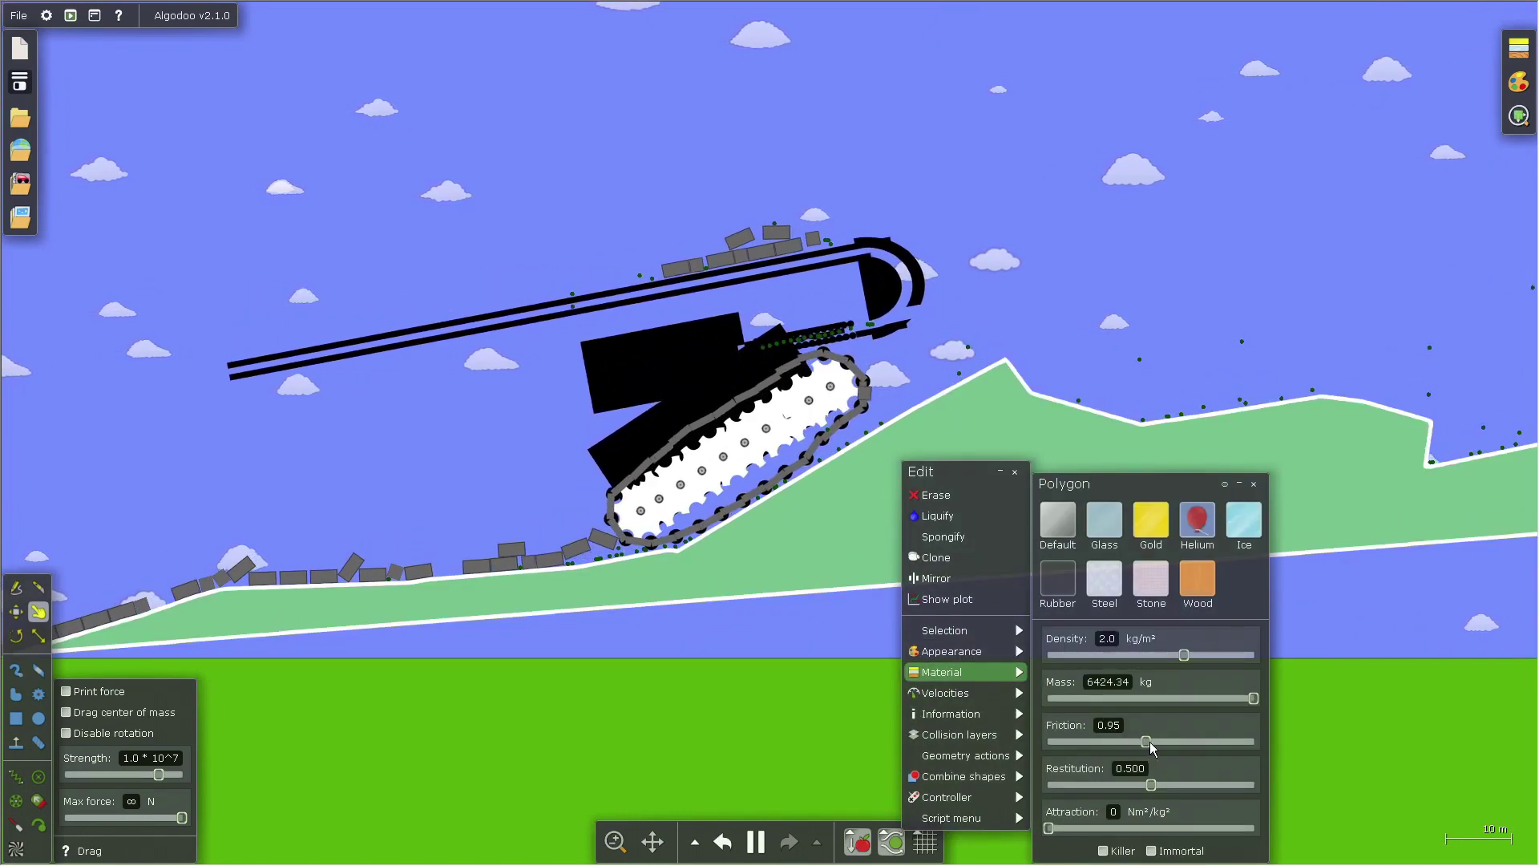
mouse_move(1144, 742)
mouse_down()
mouse_move(1264, 746)
mouse_move(1249, 745)
mouse_up()
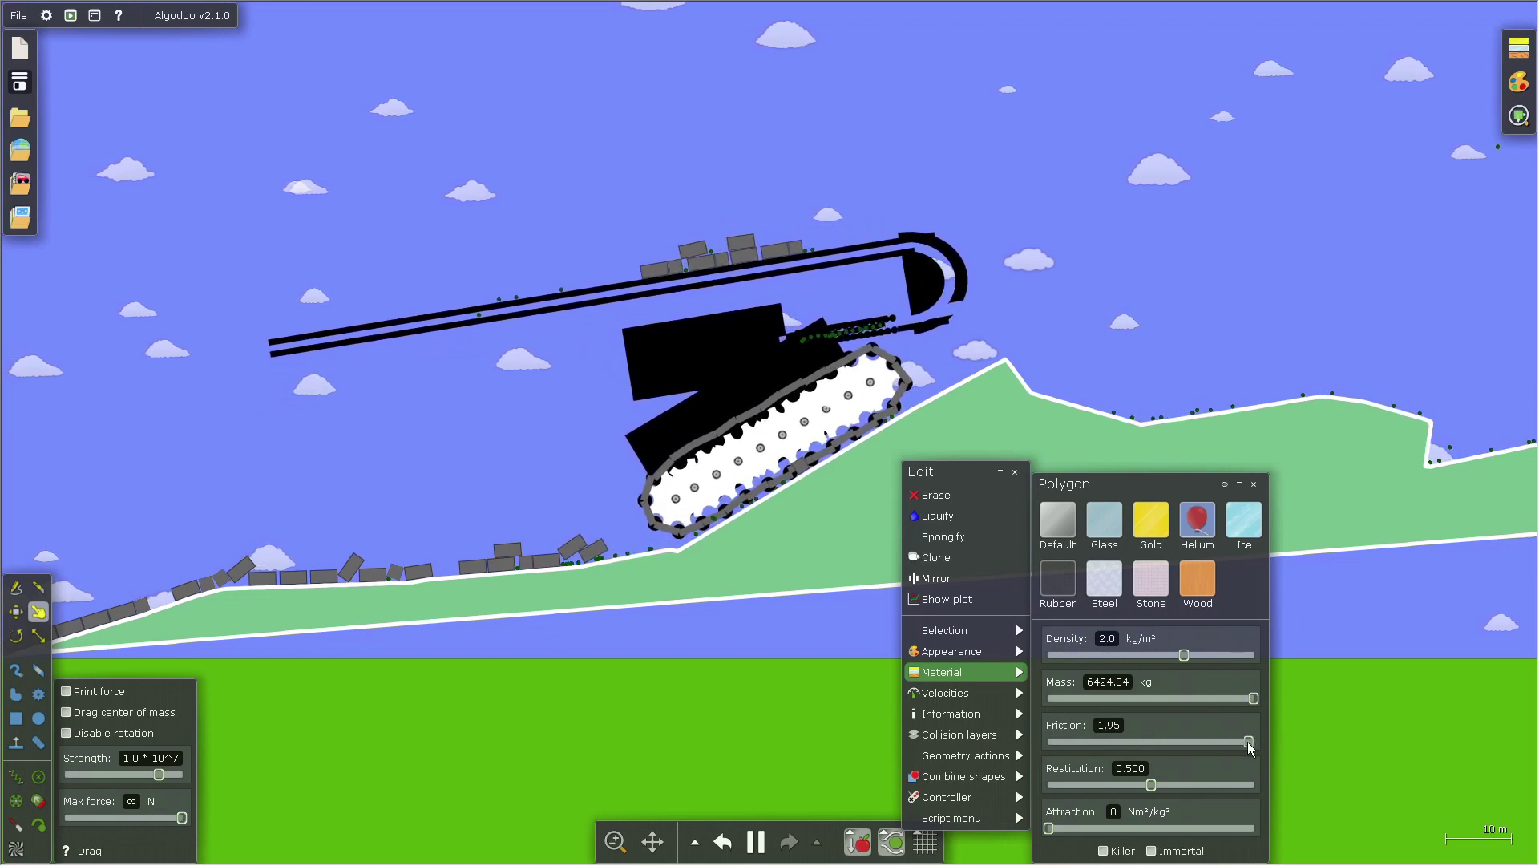
click(1349, 728)
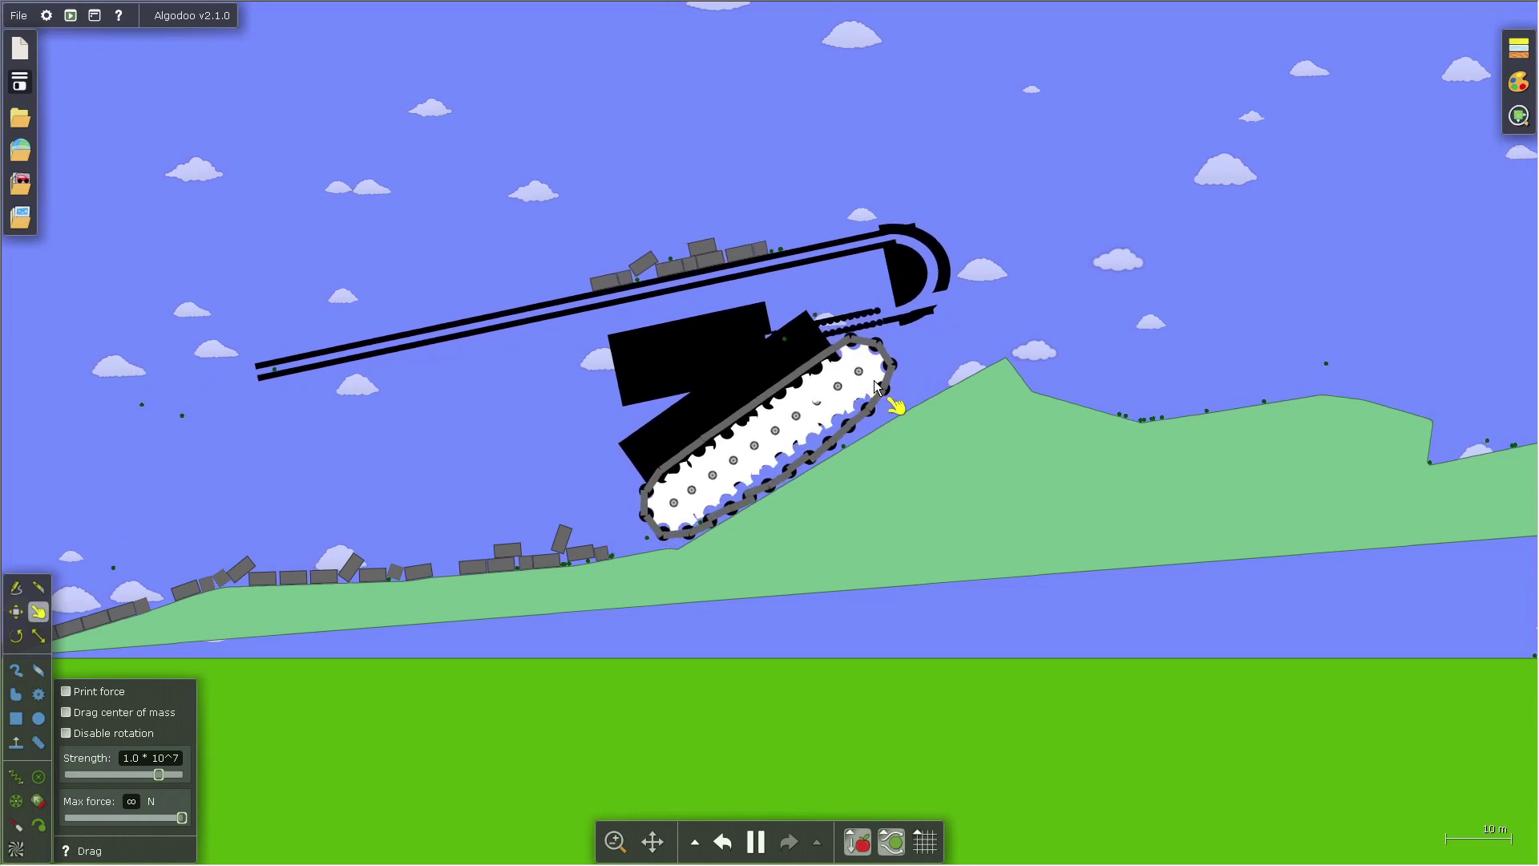
Step: Tilt the green hill with the Rotate tool, then drag the tank up into the air
click(919, 494)
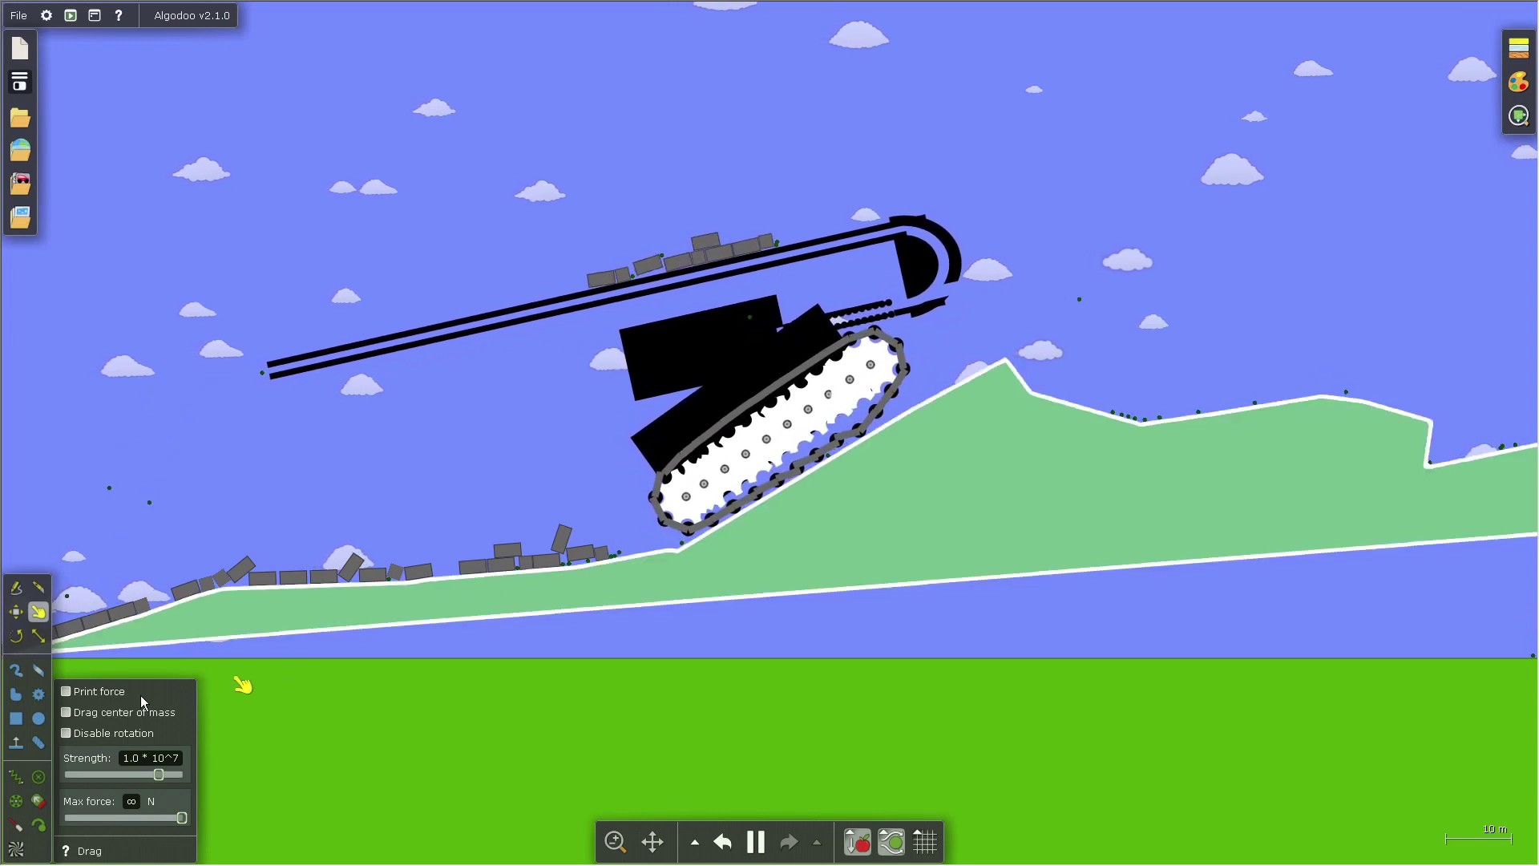
key(r)
drag(945, 521, 932, 511)
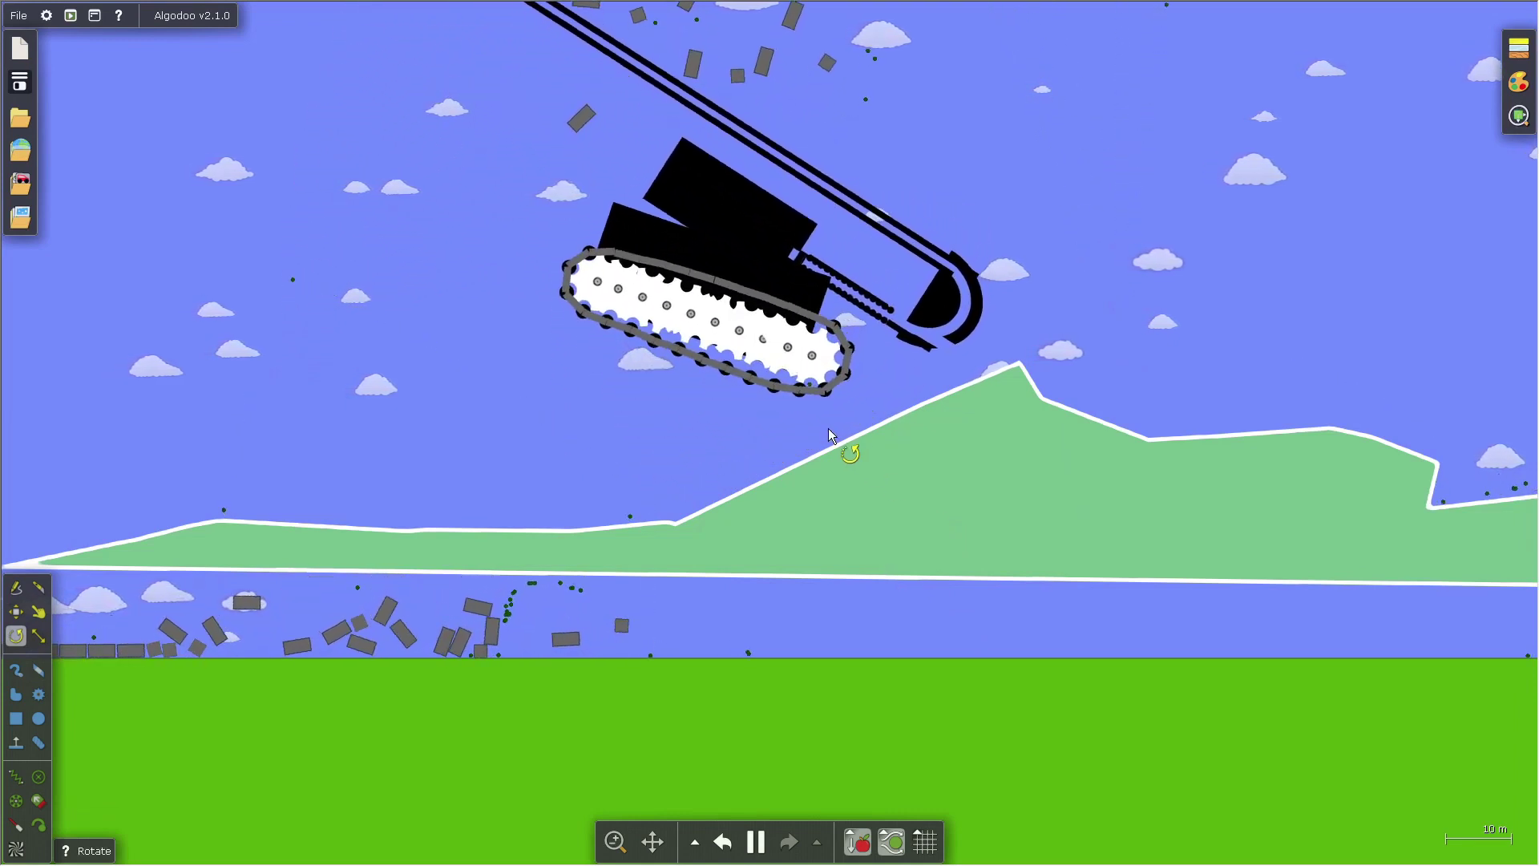
click(1035, 302)
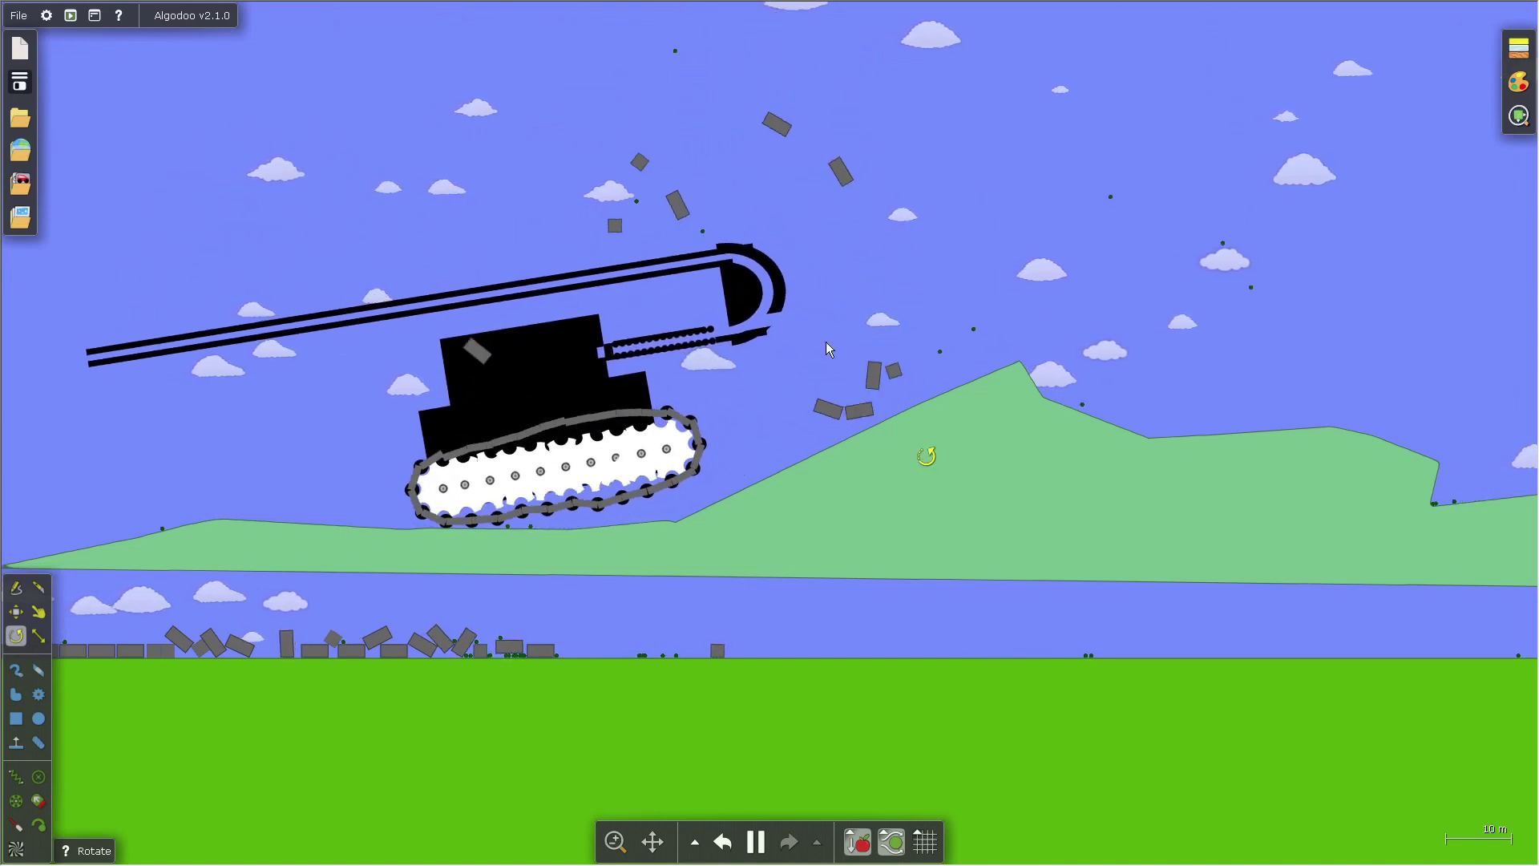
scroll(827, 337, down, 5)
scroll(827, 334, up, 5)
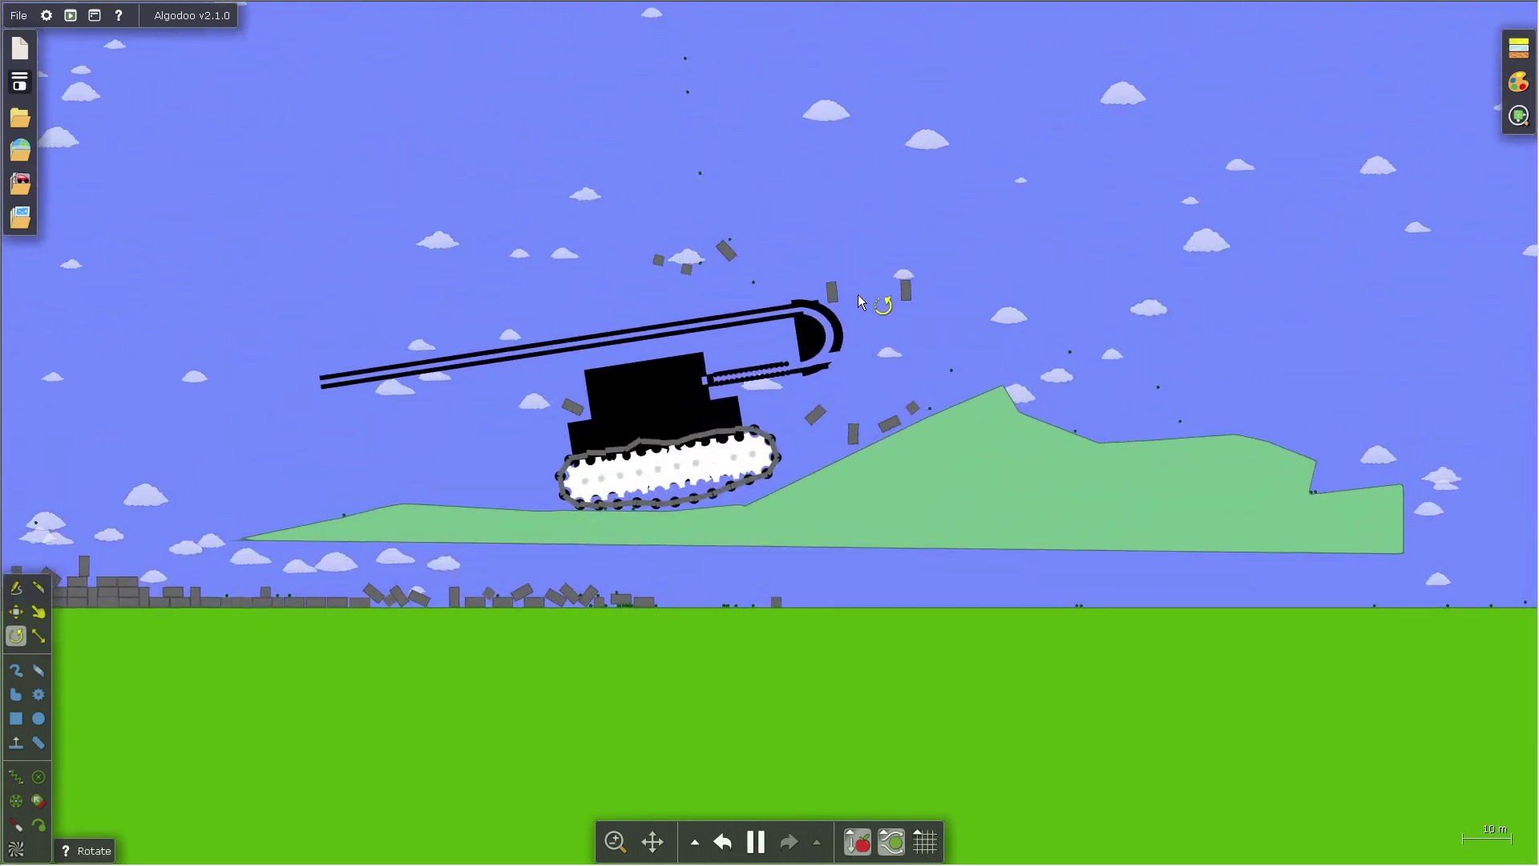
scroll(830, 397, up, 2)
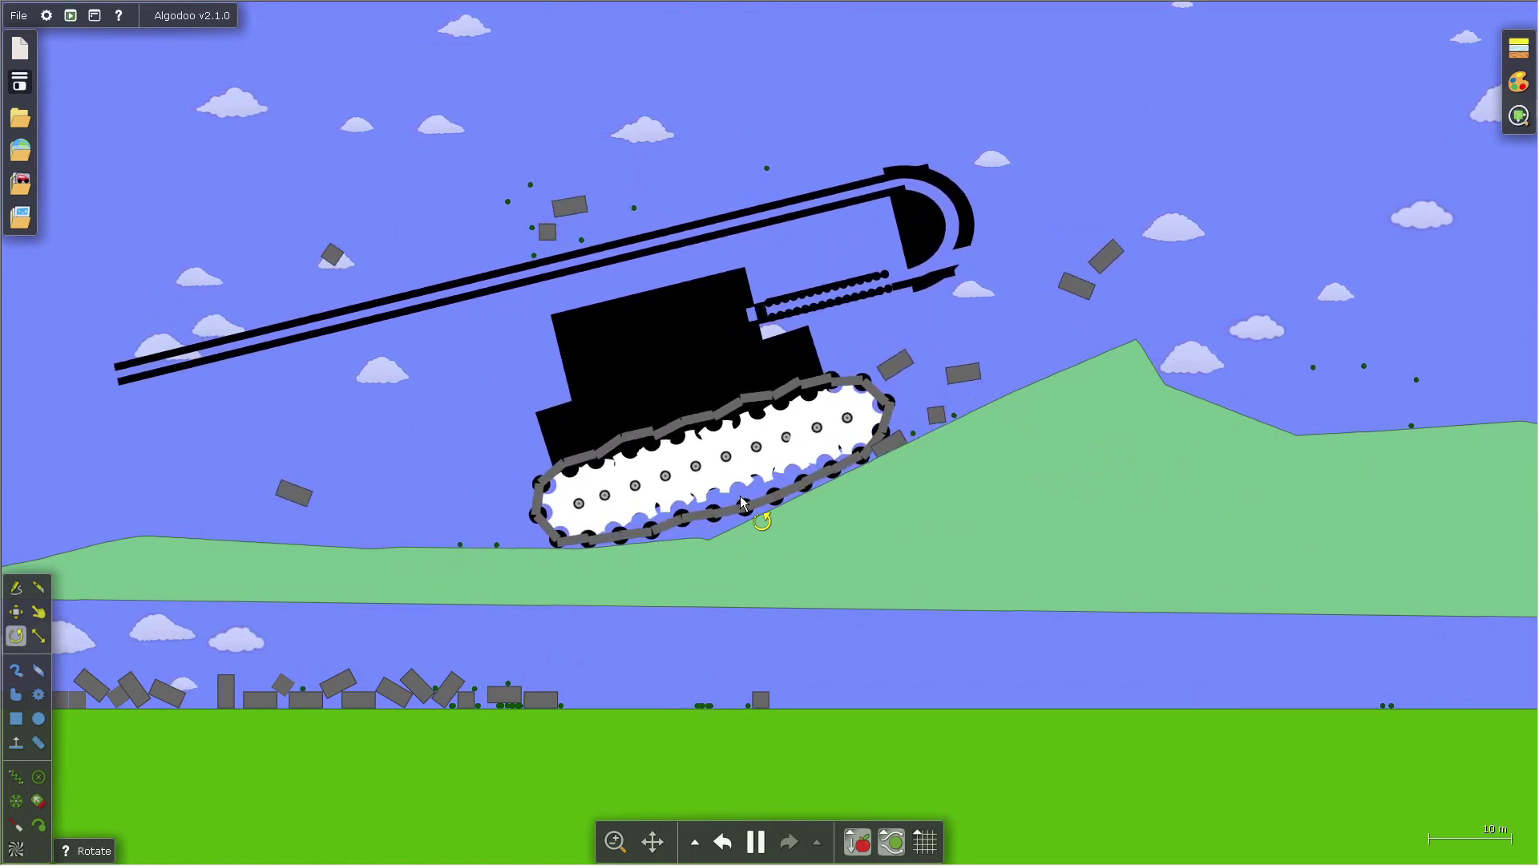
click(36, 615)
mouse_move(846, 371)
mouse_down()
mouse_move(1139, 279)
mouse_move(1315, 258)
mouse_up()
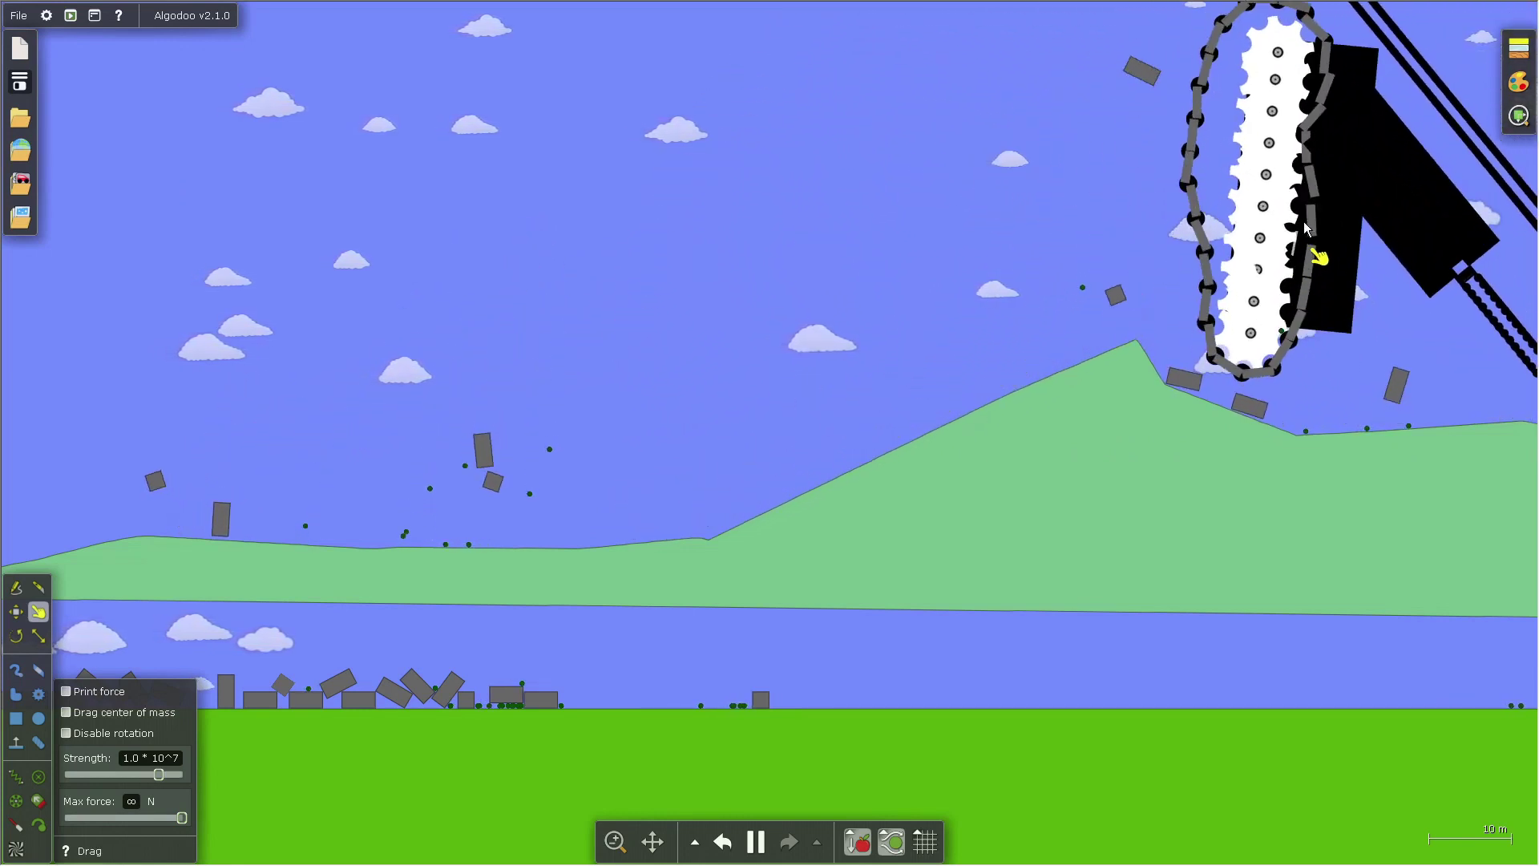
scroll(714, 413, down, 5)
scroll(726, 324, up, 5)
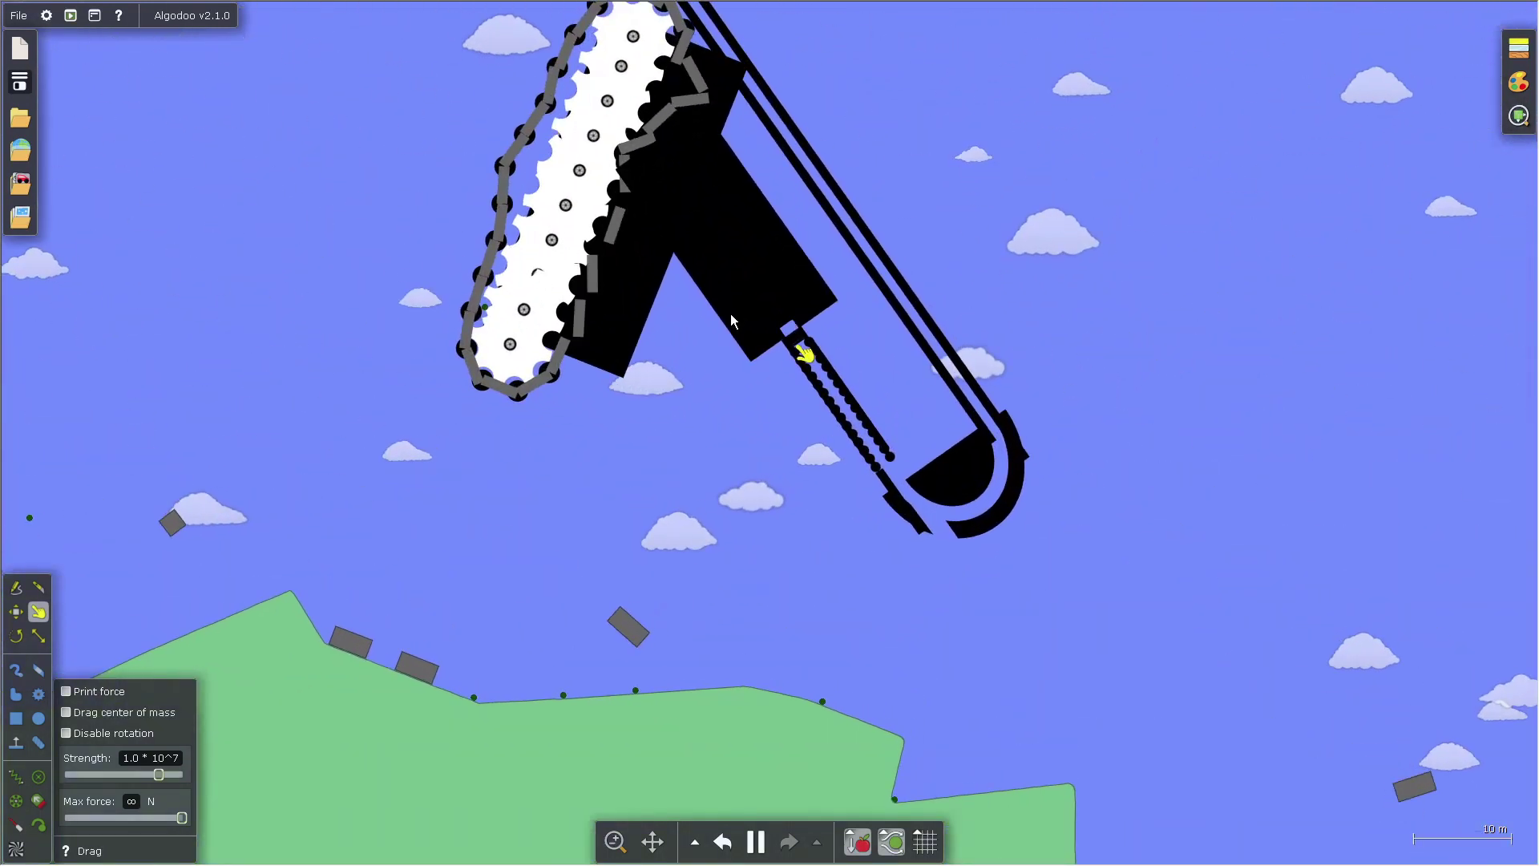
Step: Swing the tank over and drop it onto the top of the green hill
drag(717, 607, 761, 692)
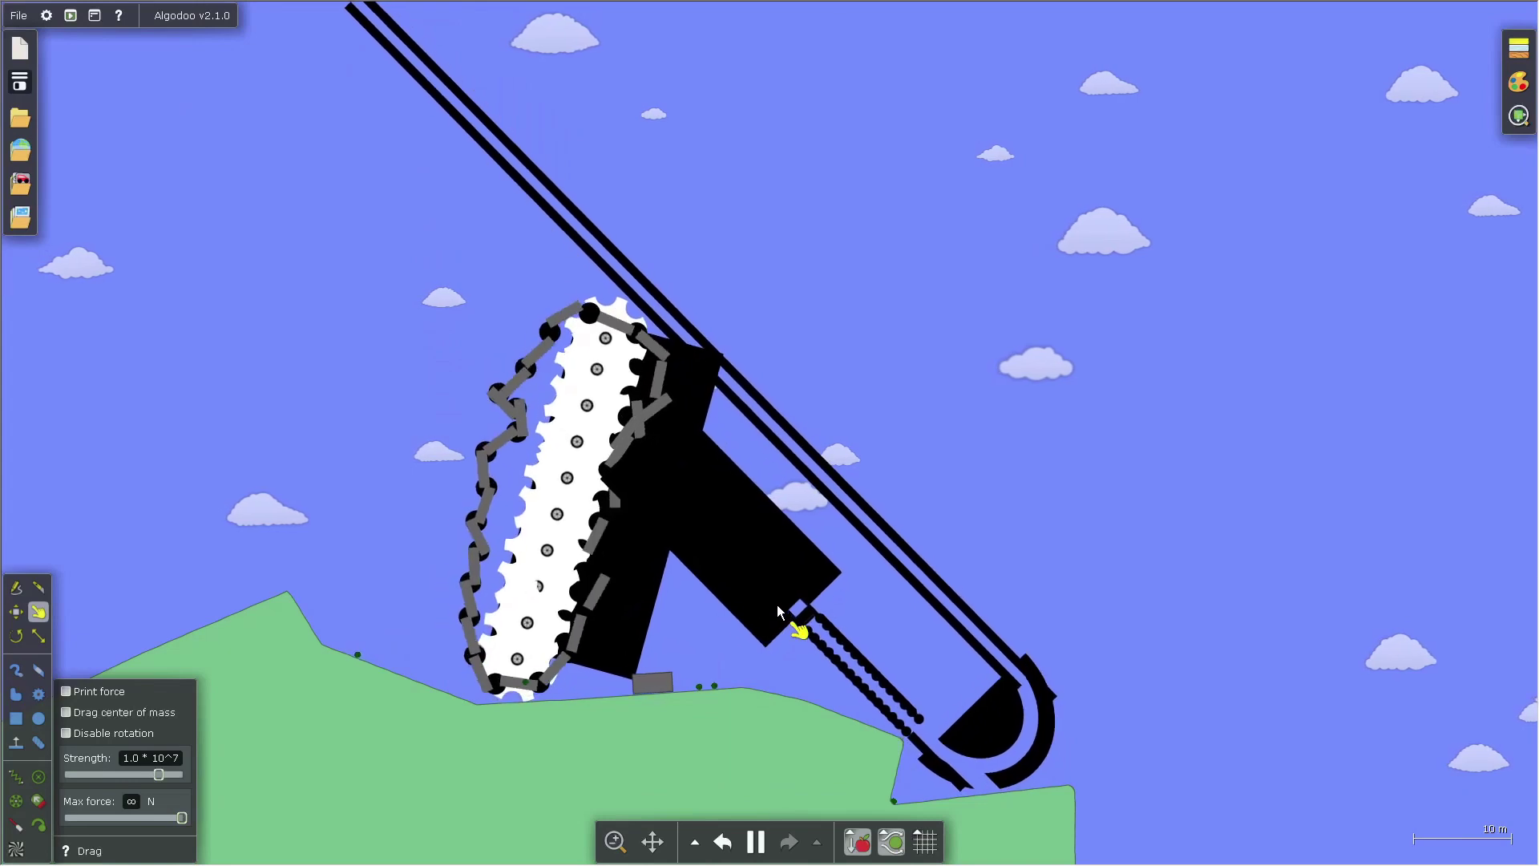
scroll(890, 263, down, 5)
scroll(846, 471, up, 1)
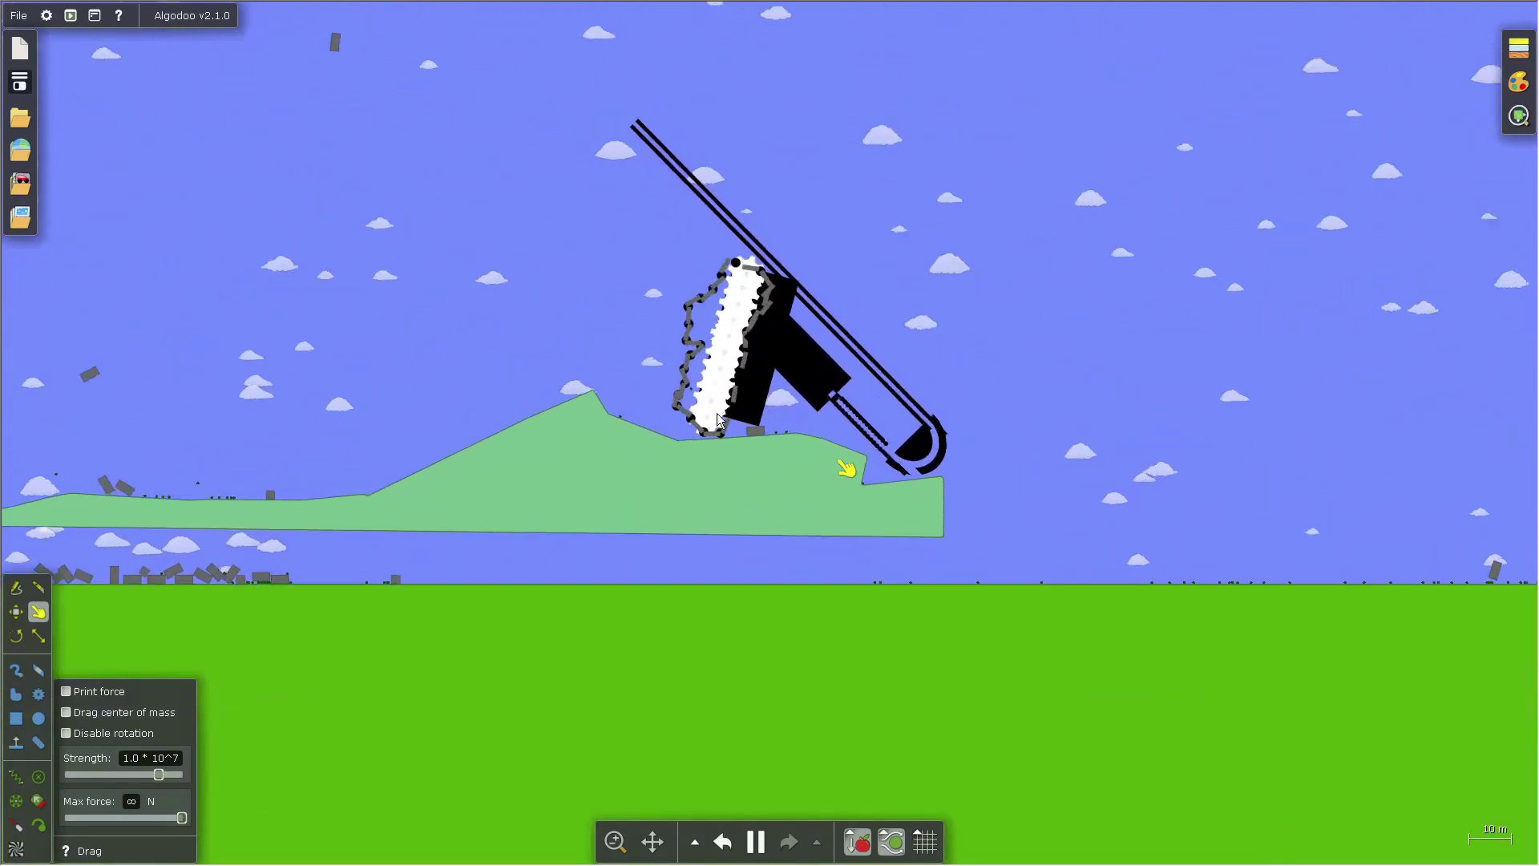
scroll(700, 376, up, 3)
scroll(701, 380, up, 2)
scroll(700, 381, down, 3)
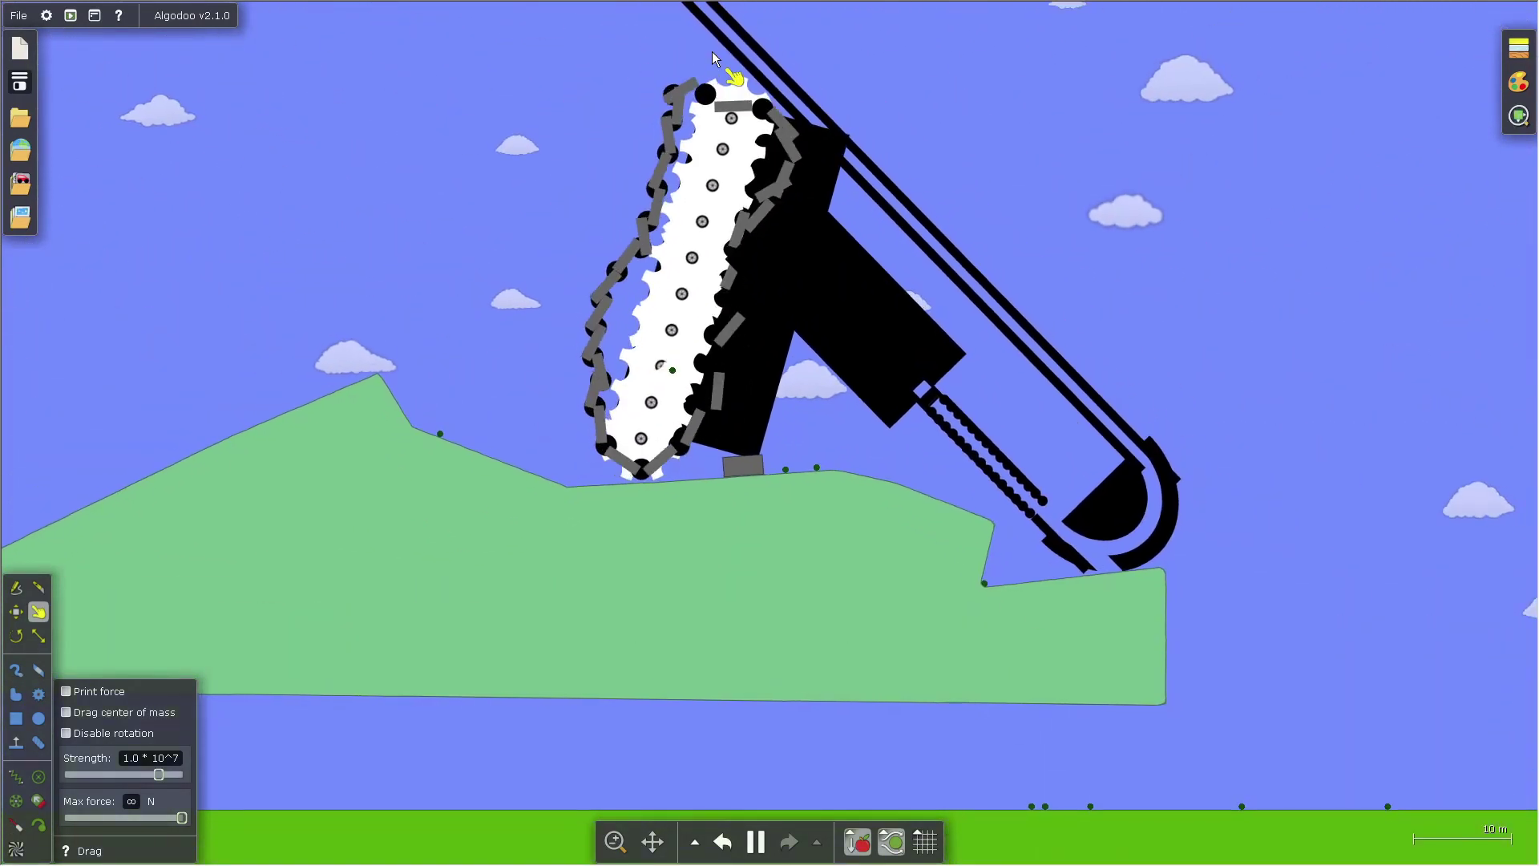
scroll(932, 289, down, 3)
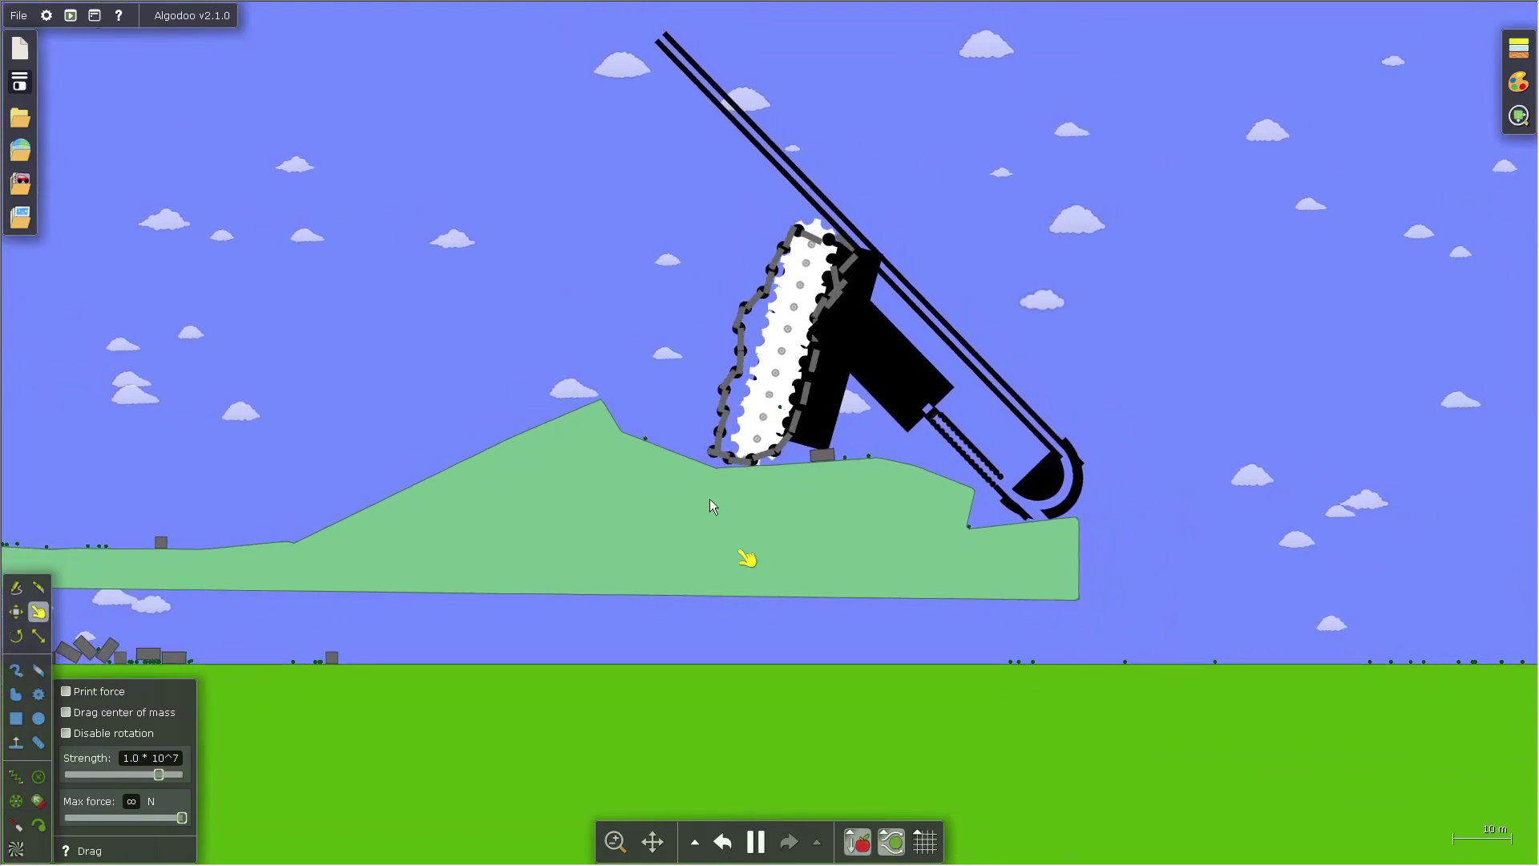
scroll(711, 499, down, 3)
scroll(797, 284, up, 2)
scroll(783, 314, up, 1)
scroll(939, 439, up, 2)
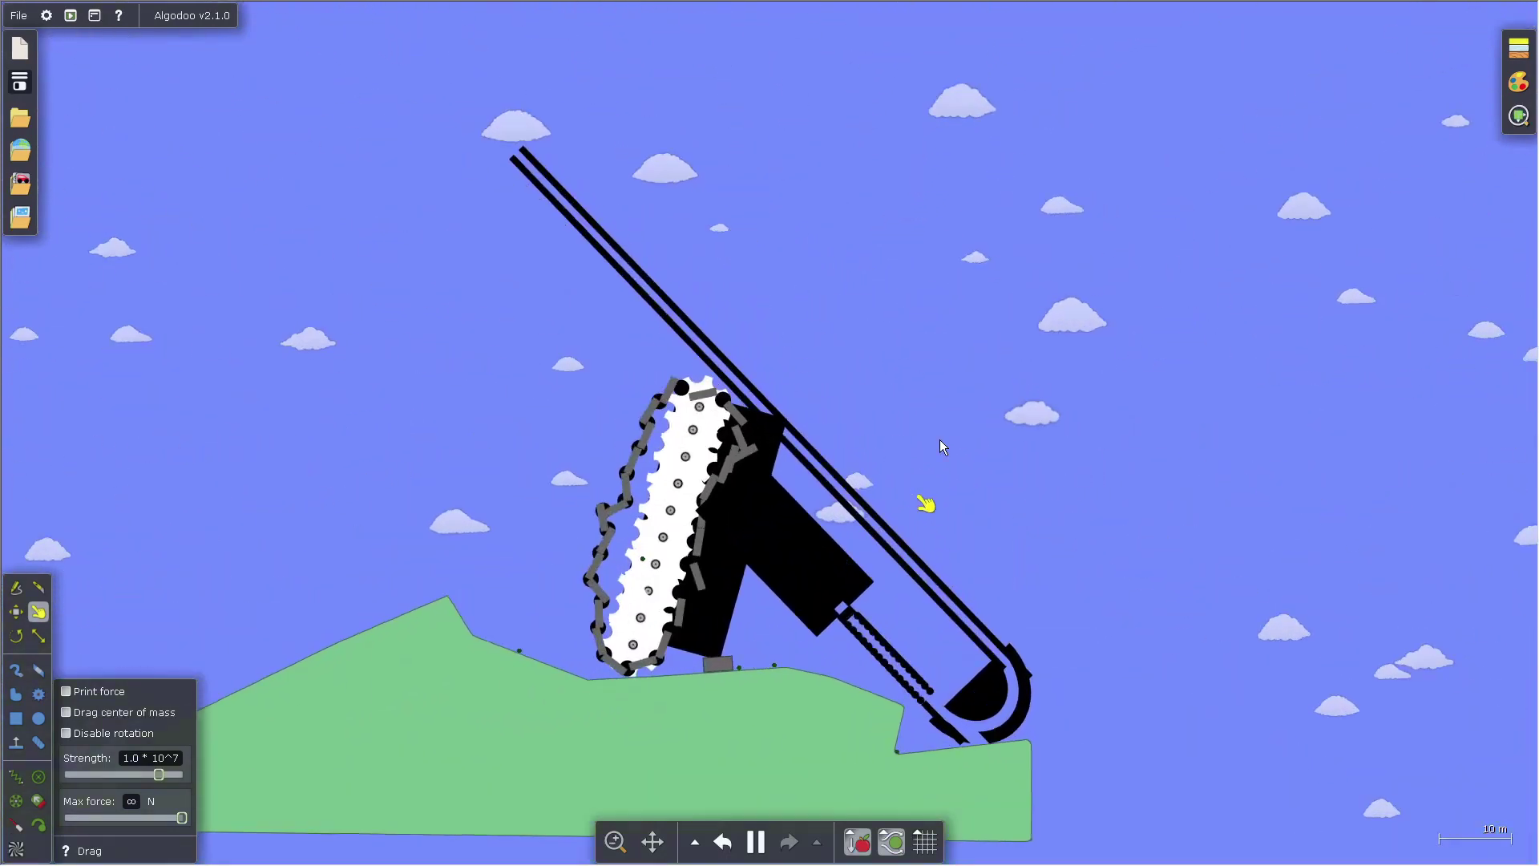
scroll(944, 433, up, 1)
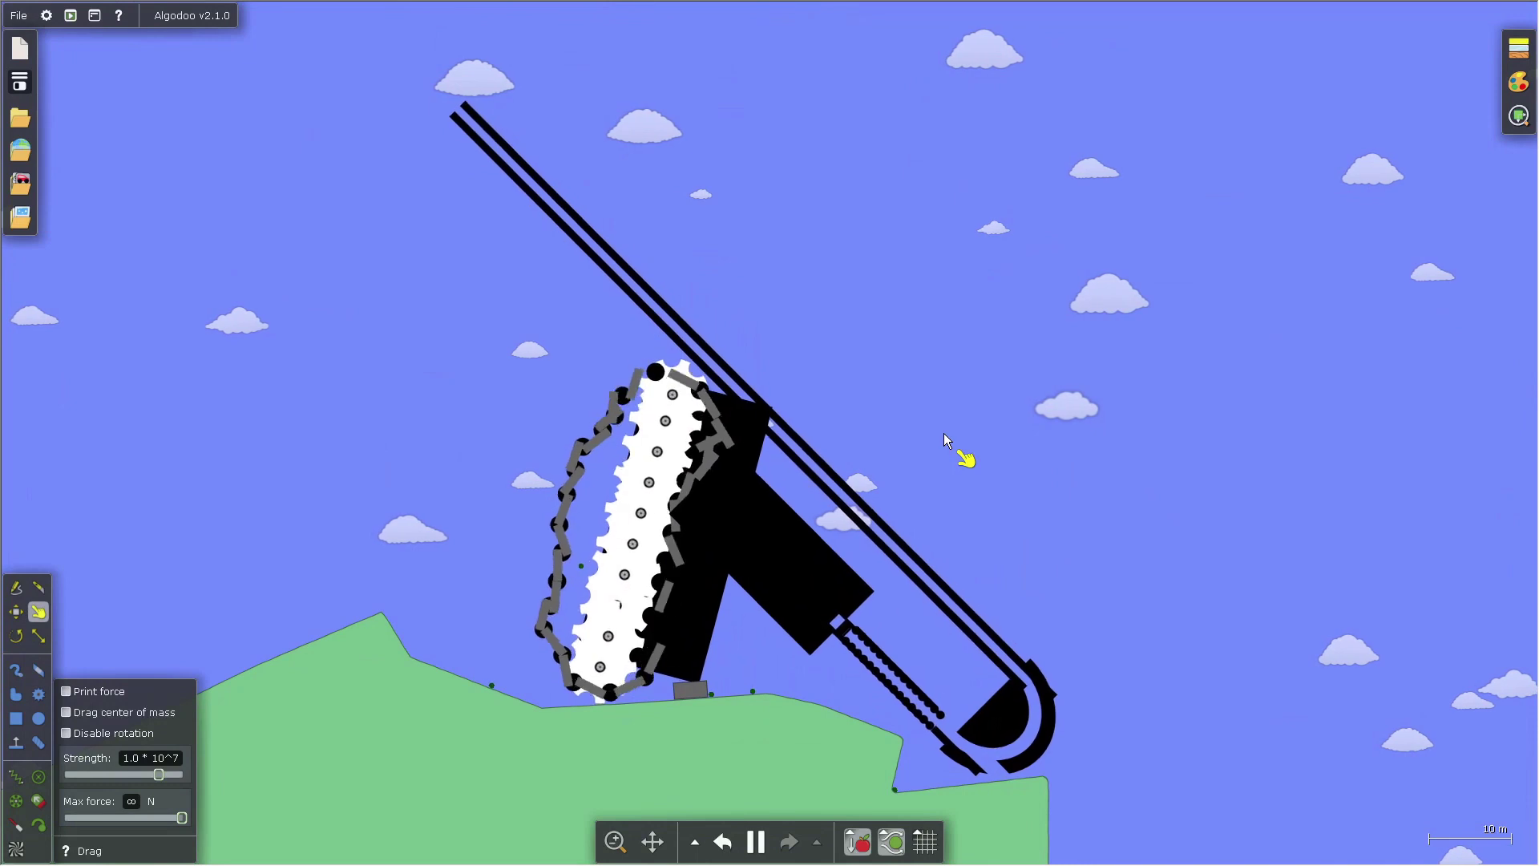